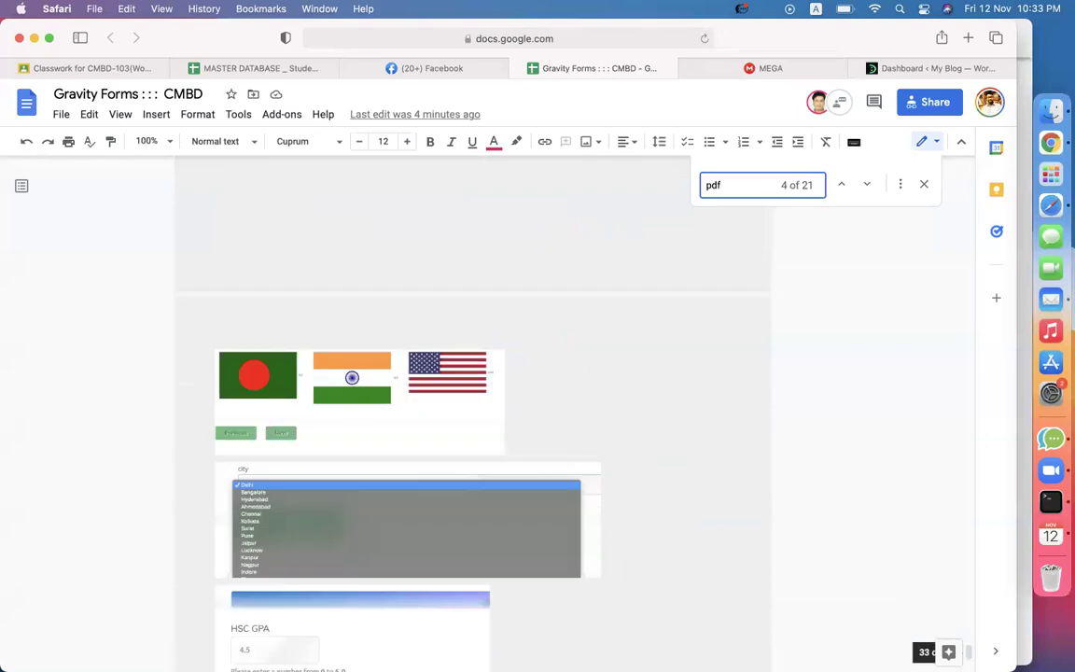
Step through the remaining pdf matches in the task notes and close the Find bar.
scroll(362, 631, down, 3)
key(Return)
key(Return)
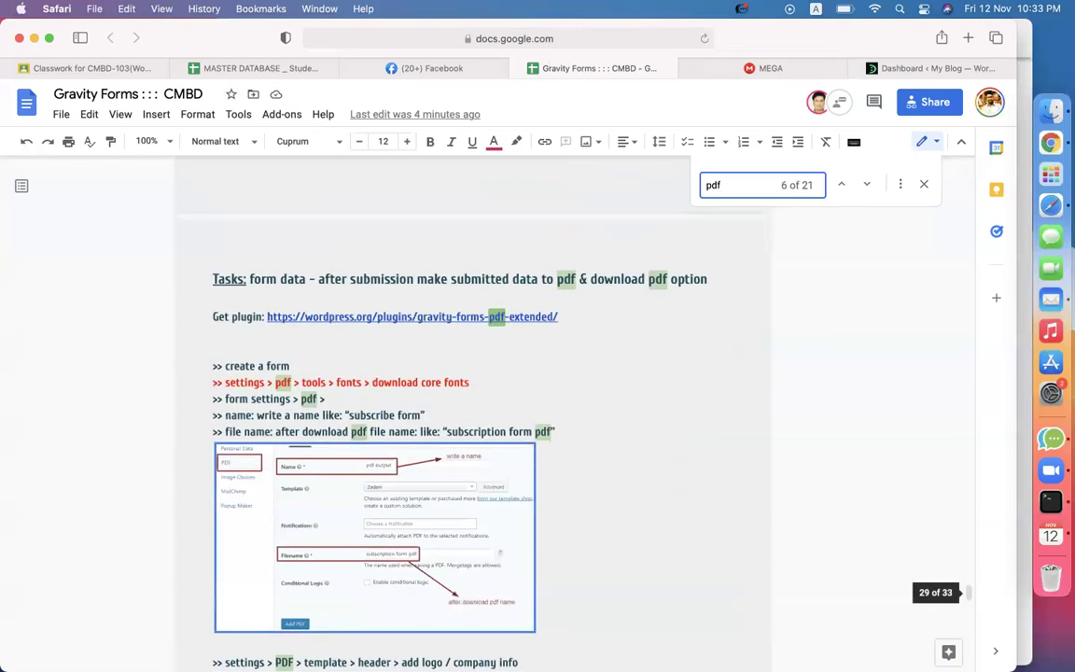
click(696, 278)
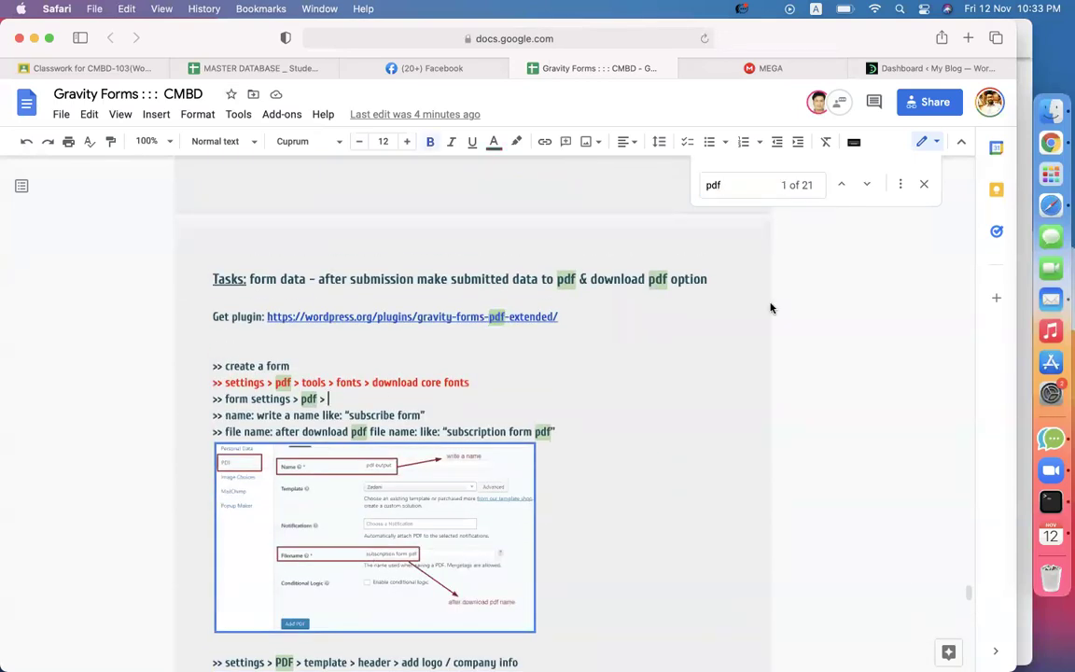
click(925, 185)
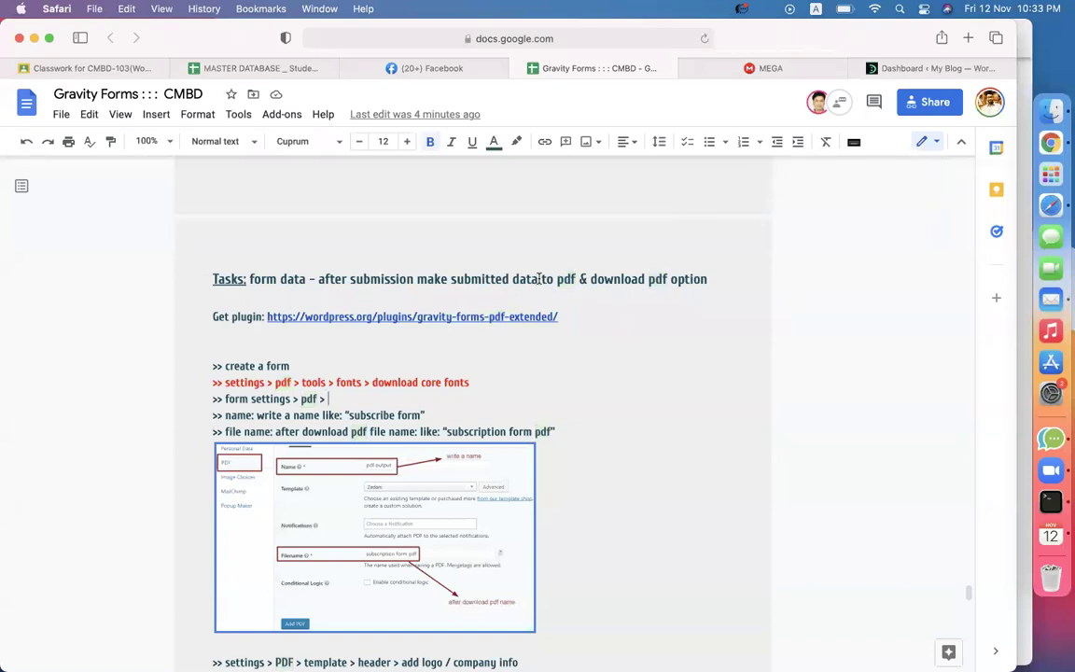
Inspect and select the Gravity PDF plugin link, then go to the WordPress Dashboard tab.
click(379, 317)
click(598, 332)
drag(267, 316, 556, 318)
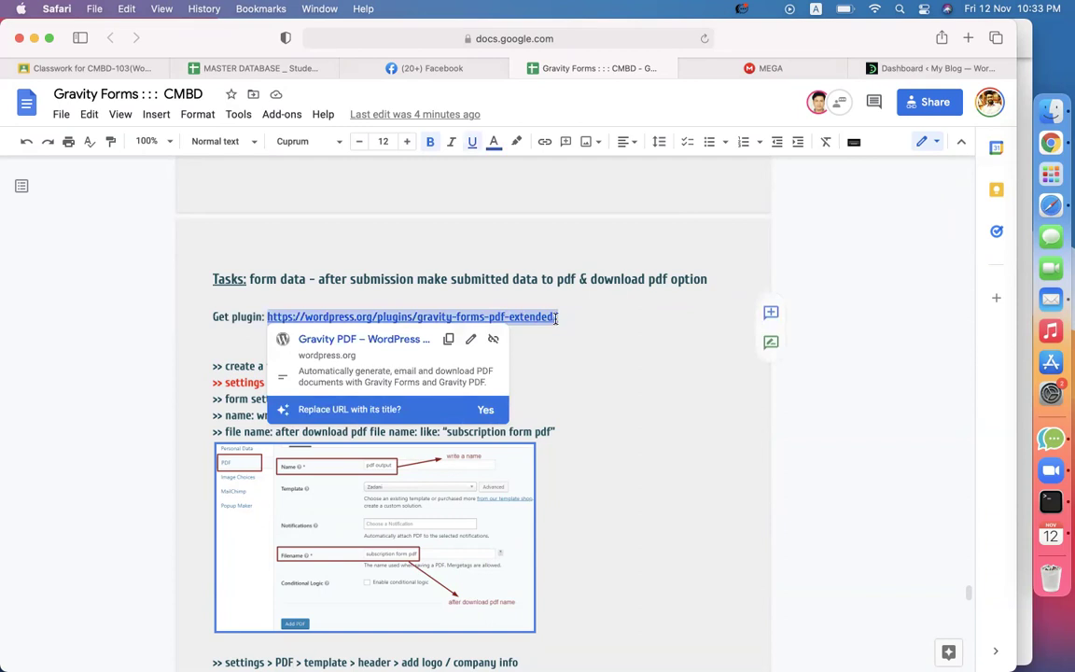
click(605, 367)
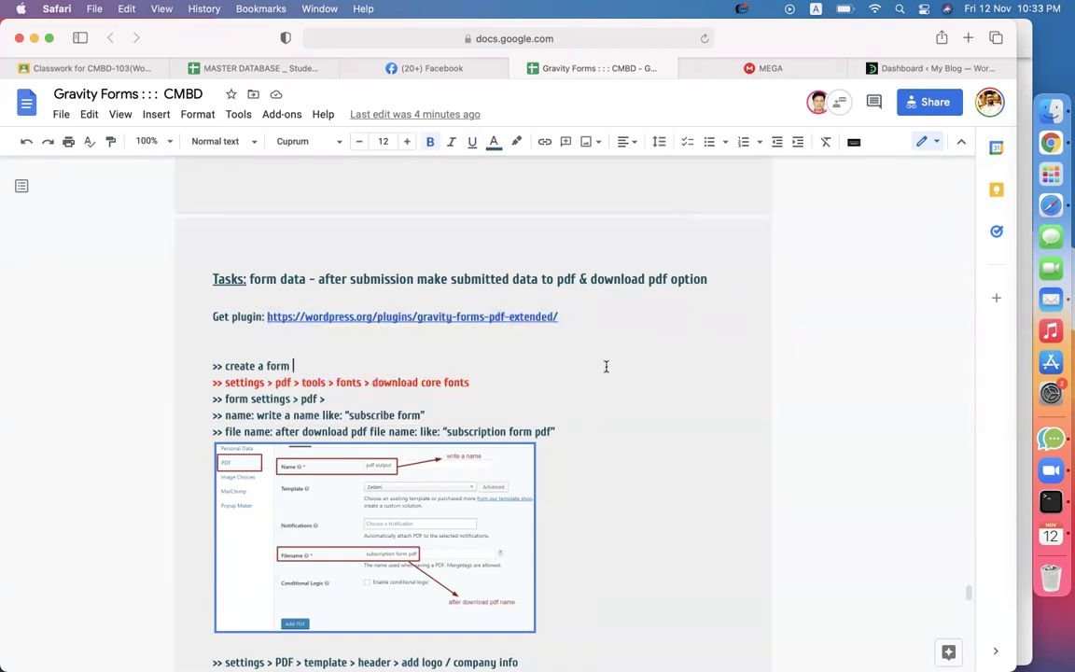
click(497, 316)
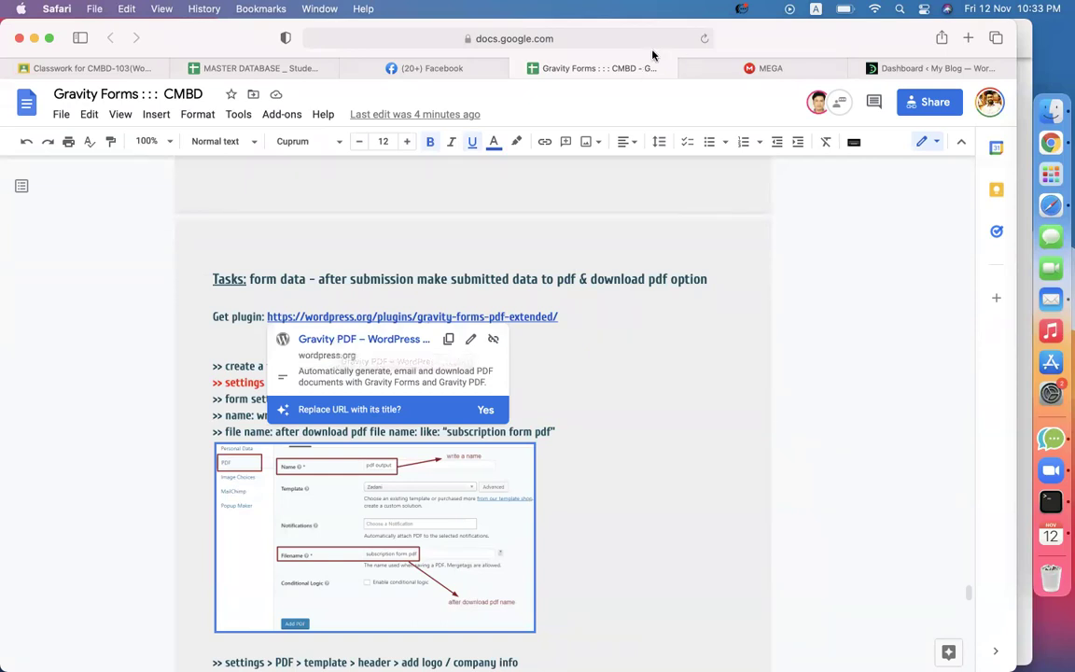
click(902, 69)
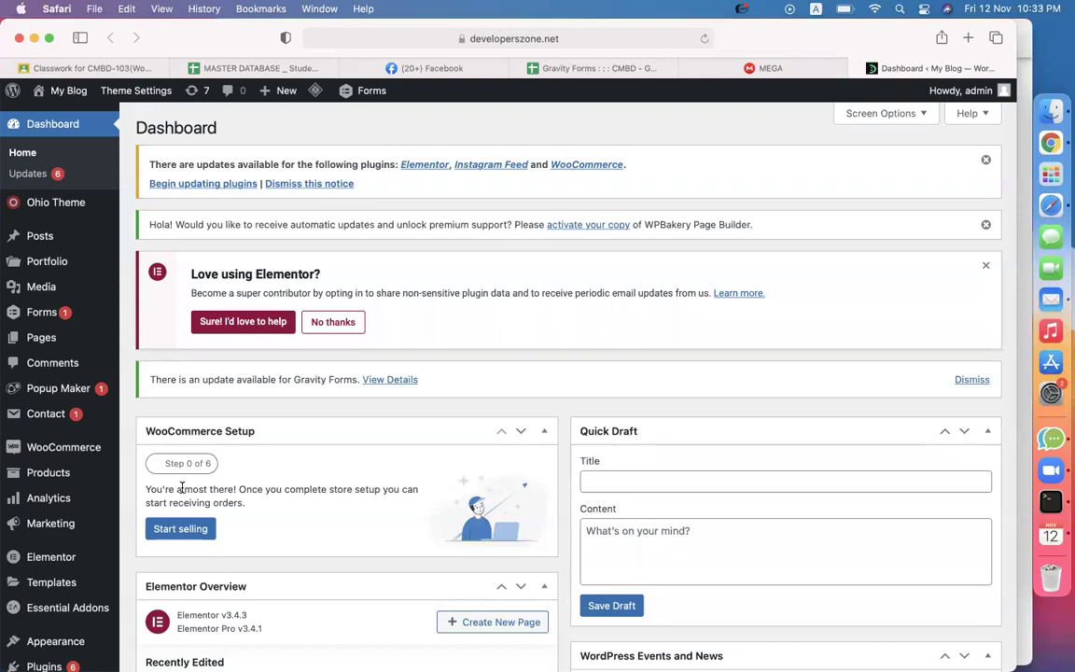
Search Add Plugins for 'gravity pdf', install Gravity PDF and click Activate.
scroll(52, 485, down, 3)
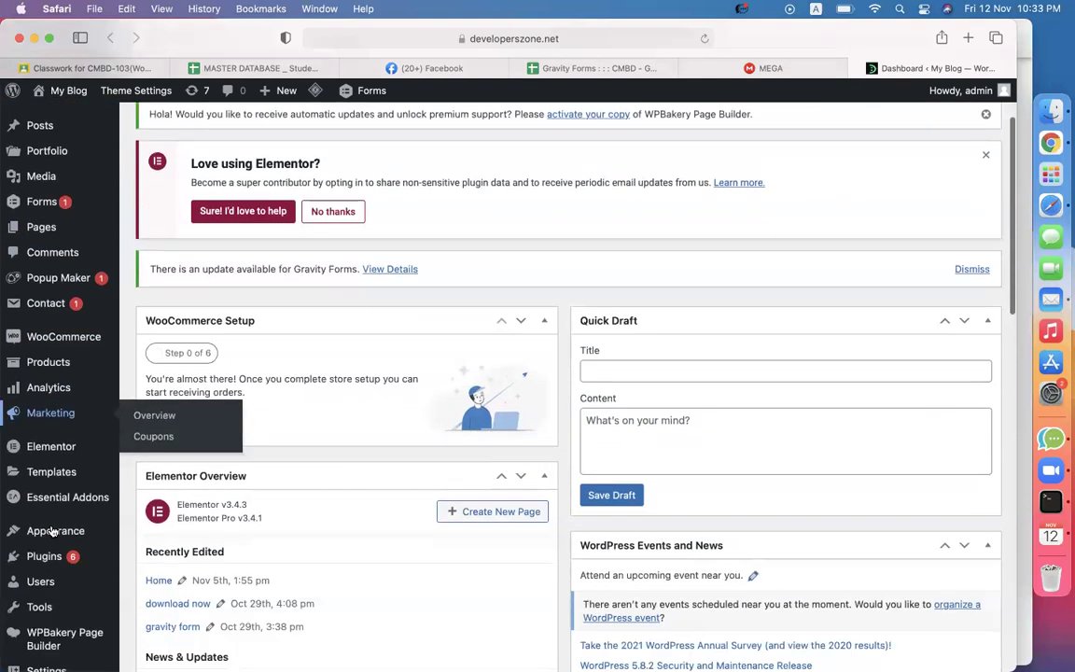
mouse_move(53, 558)
click(154, 579)
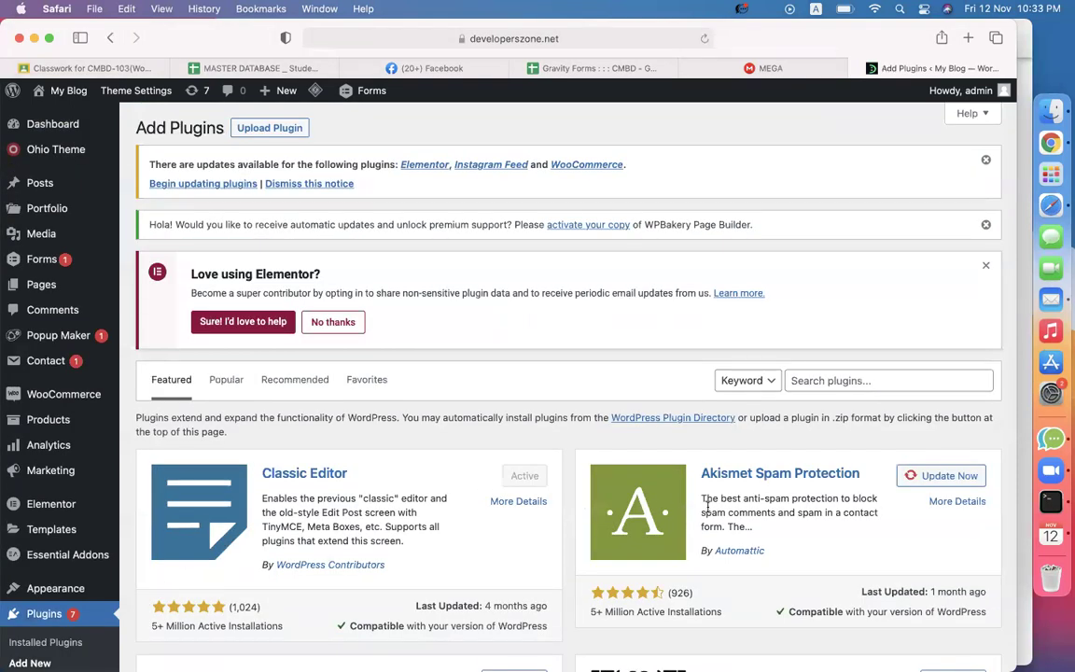
click(872, 378)
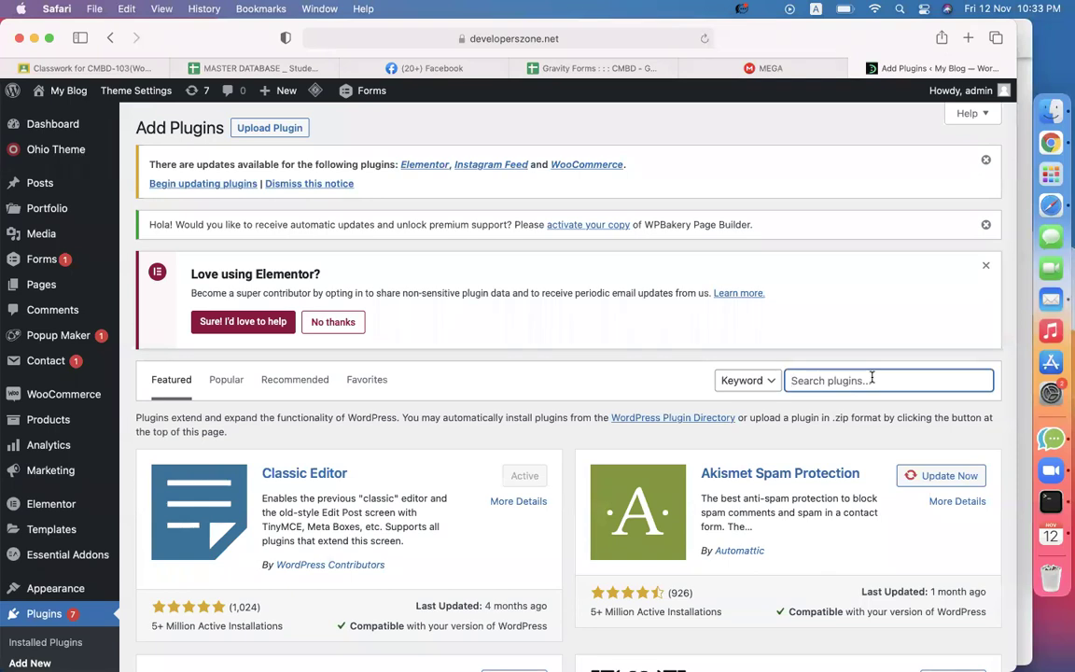
text(gravity pdf)
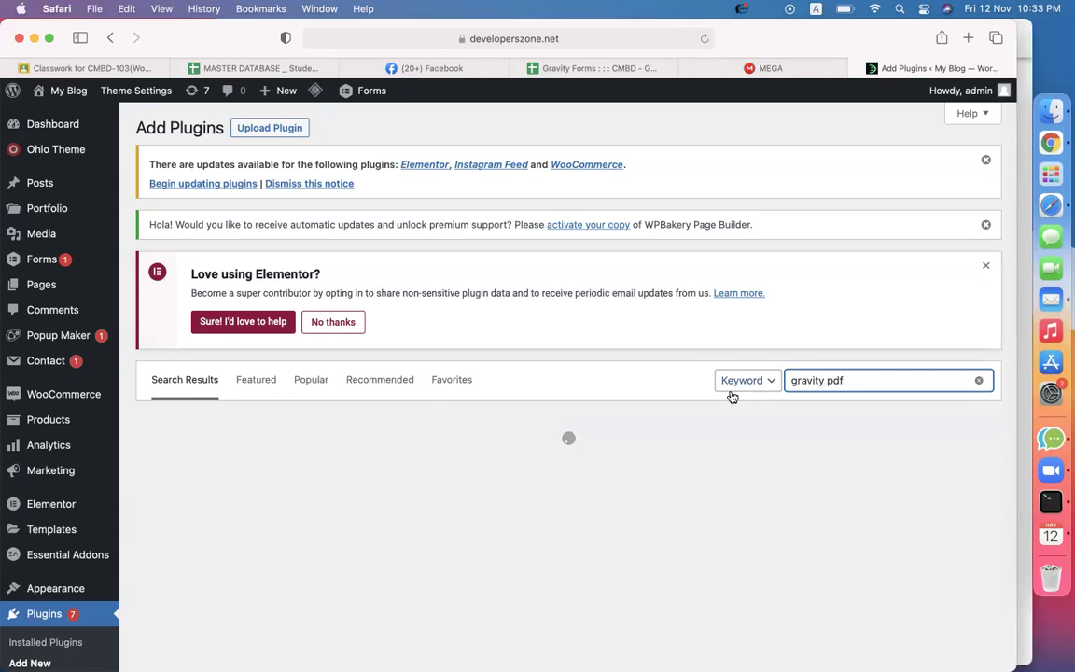
click(514, 464)
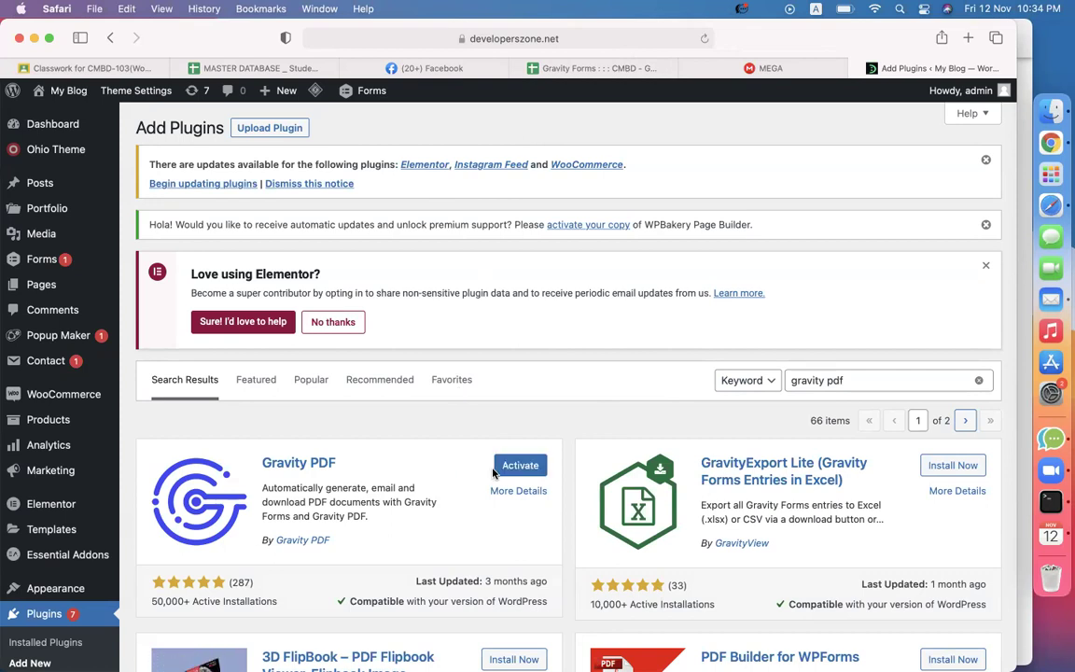
click(512, 469)
Read through the form setup steps in the notes and highlight the font download line.
click(587, 69)
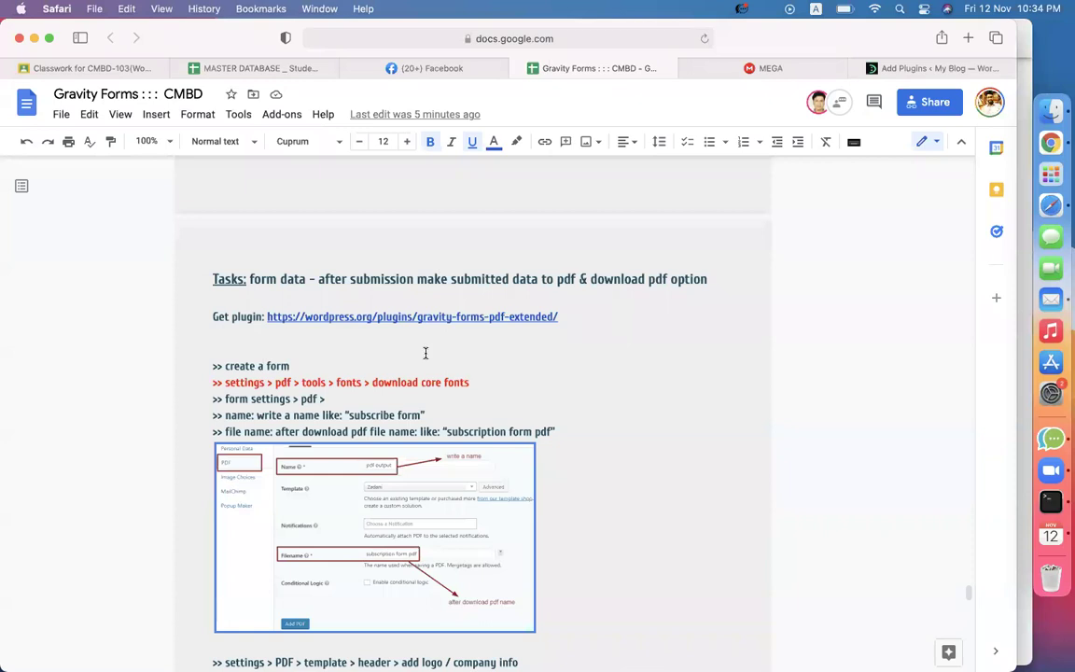
drag(241, 367, 491, 392)
click(454, 365)
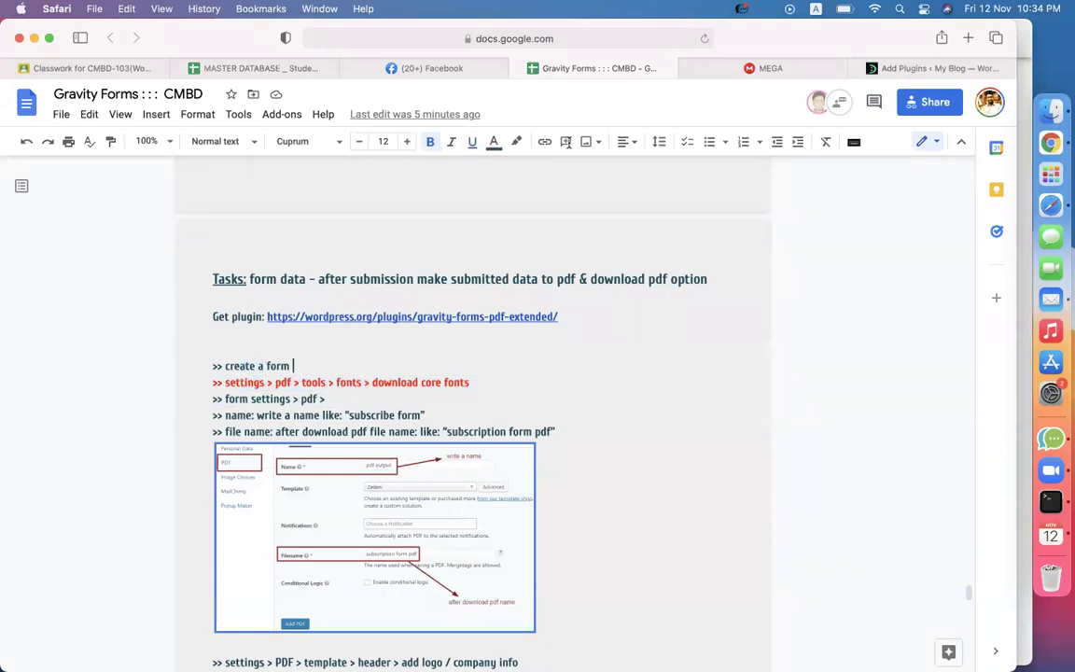
scroll(449, 377, up, 5)
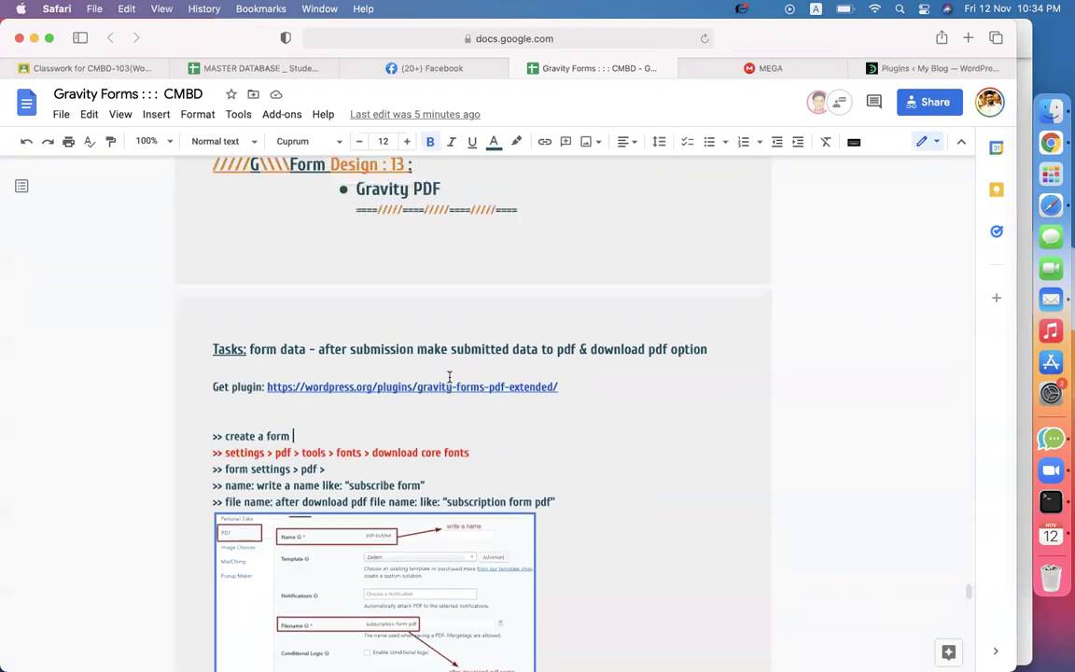
scroll(449, 377, down, 3)
scroll(321, 406, down, 2)
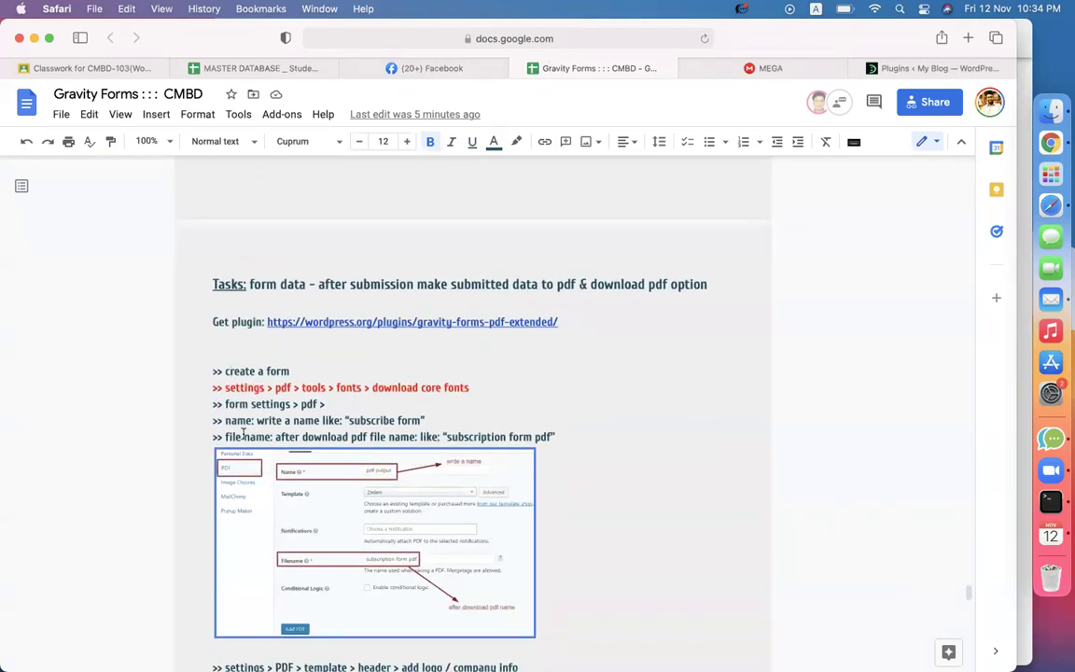
drag(224, 392, 418, 390)
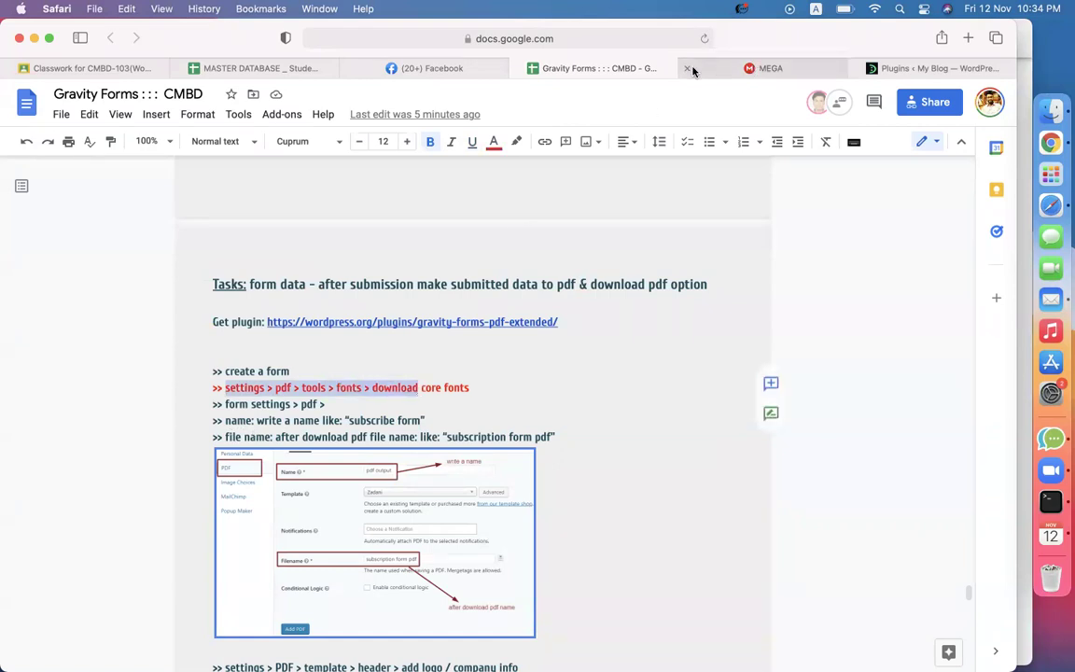
Open the contact form's Settings from Forms and note the Gravity PDF Installation Problem notice.
click(948, 67)
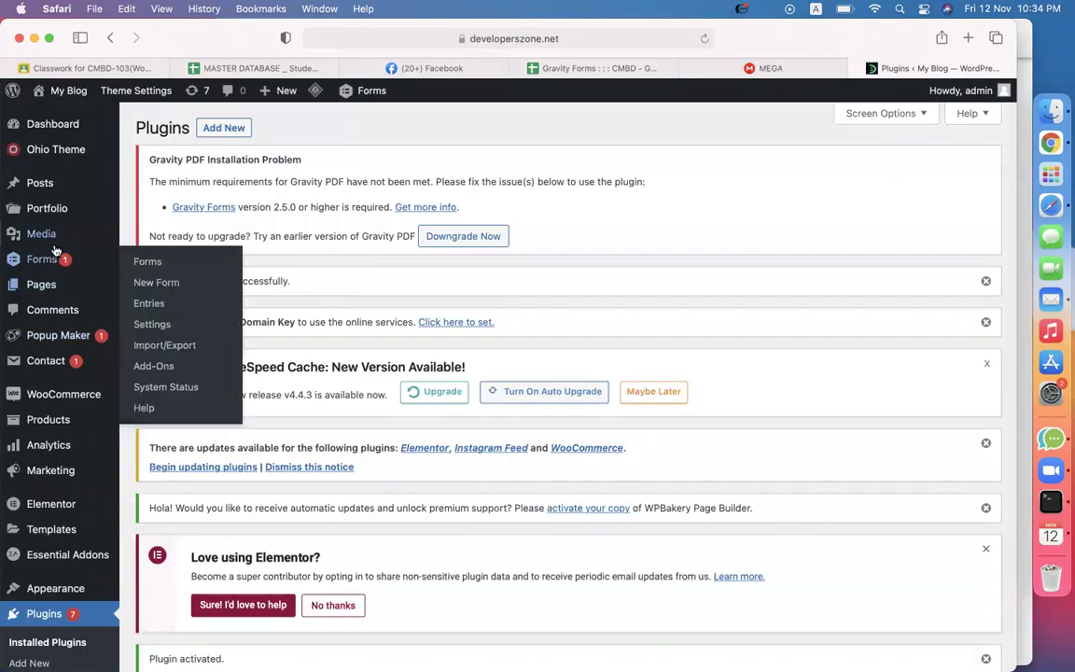
mouse_move(41, 258)
click(147, 264)
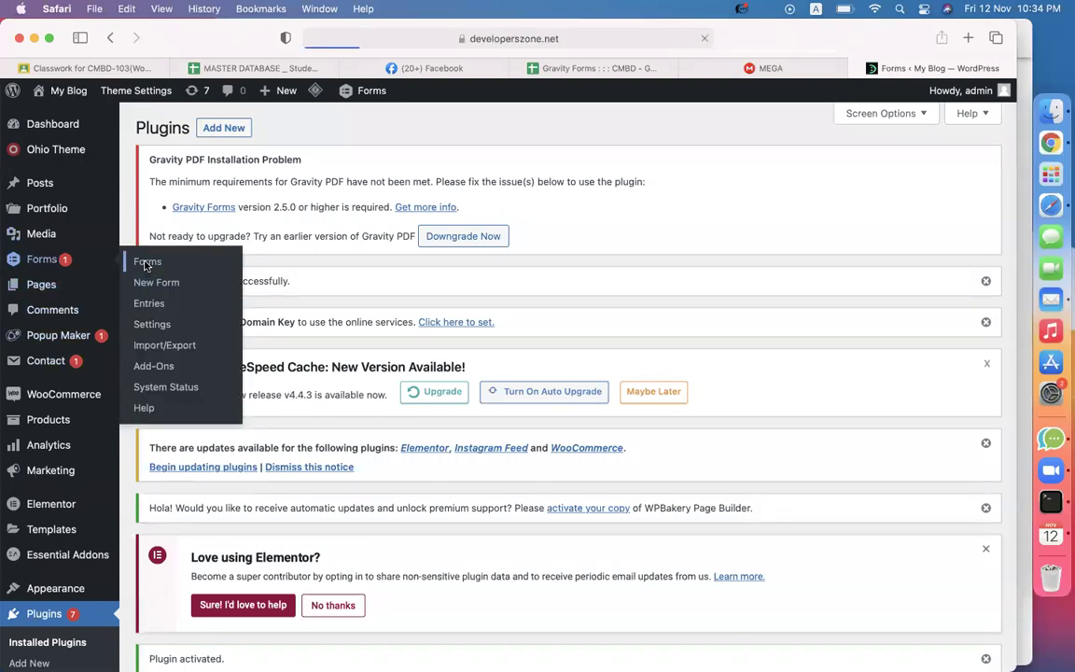
scroll(266, 308, down, 5)
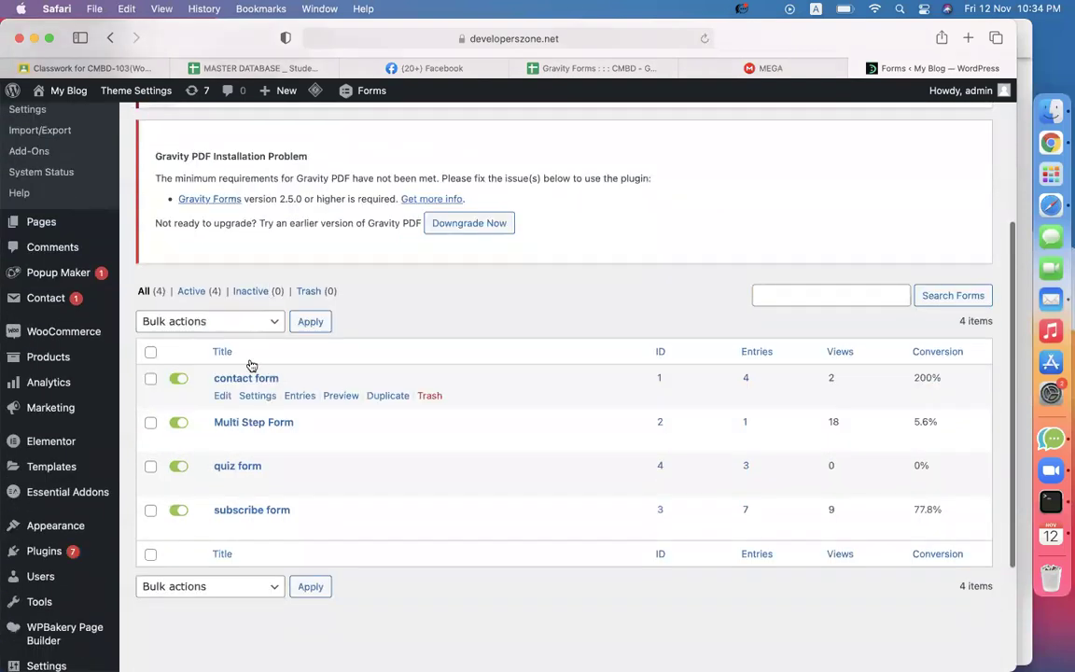
mouse_move(213, 509)
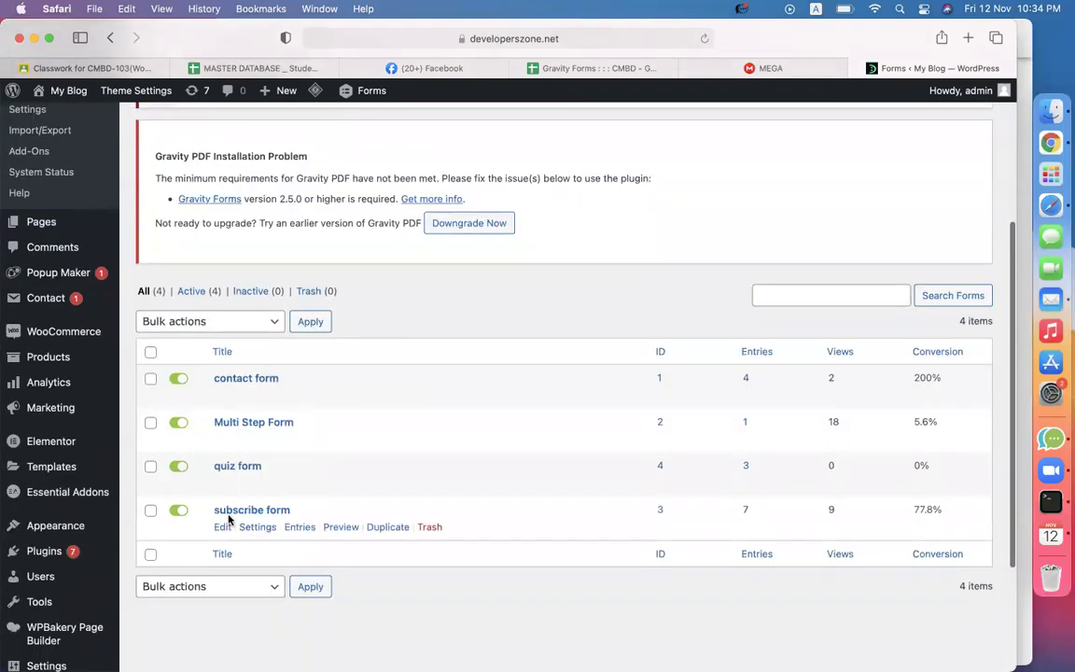
mouse_move(245, 395)
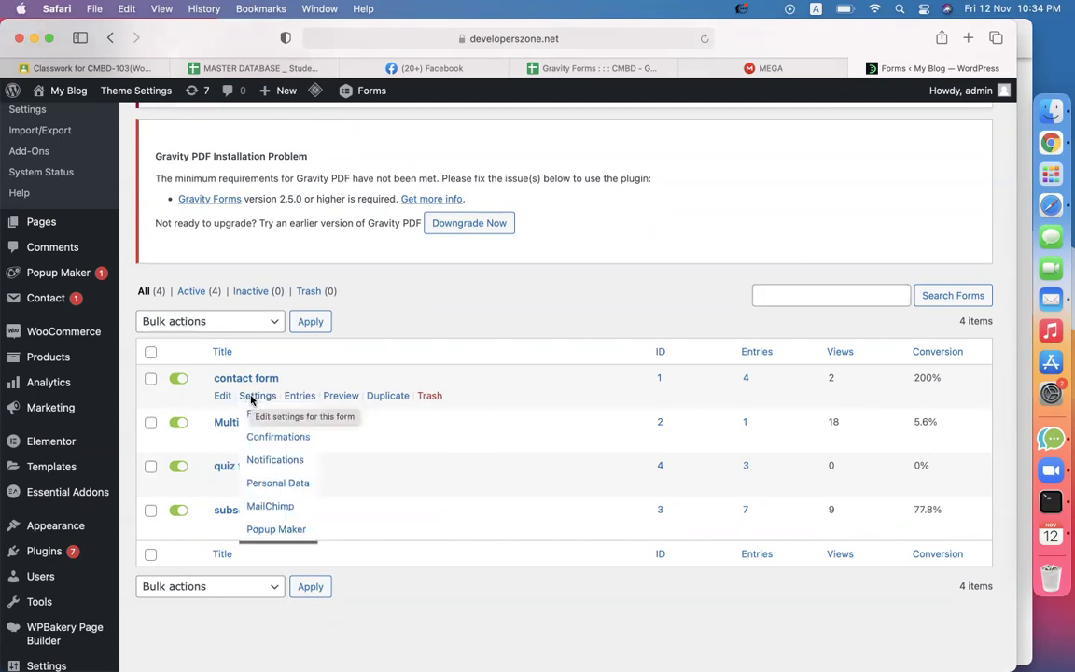
click(251, 400)
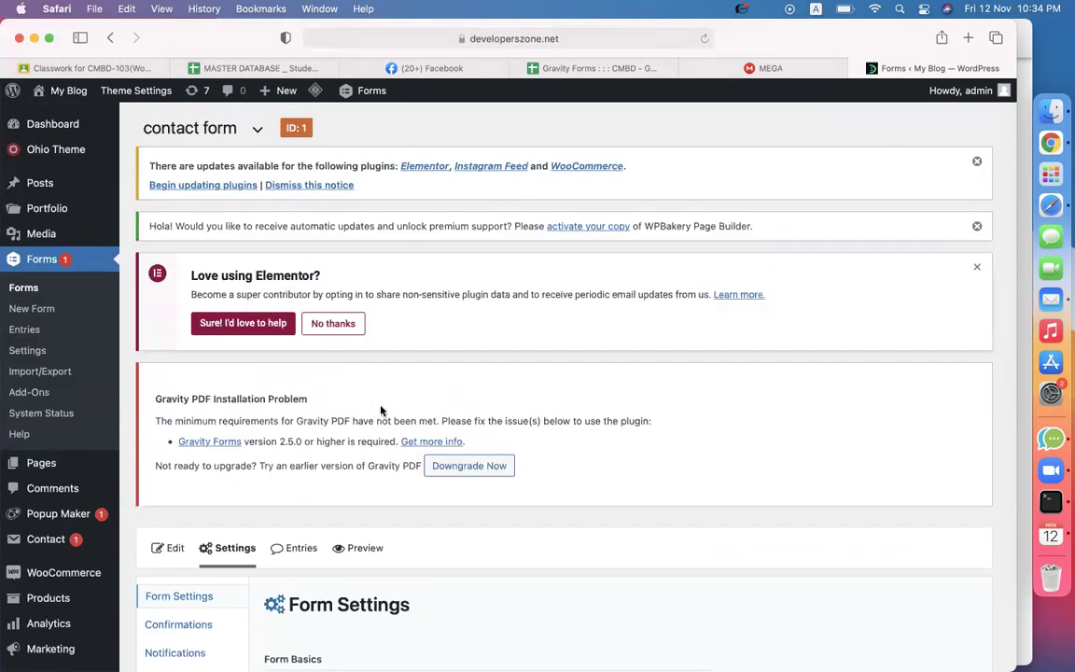
scroll(540, 420, down, 3)
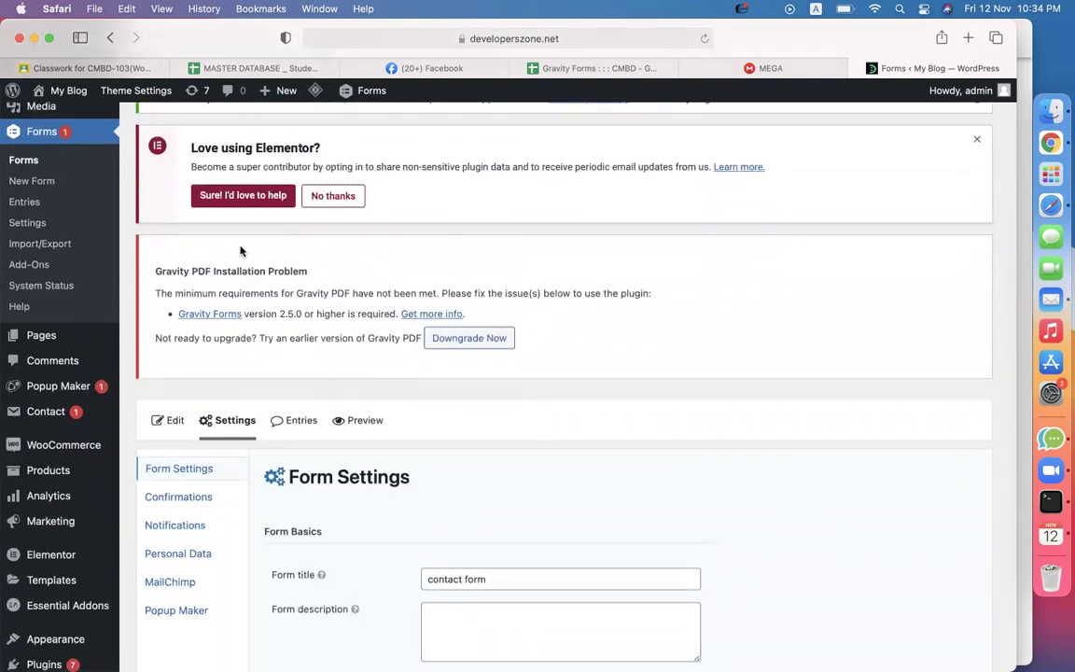
drag(157, 268, 346, 279)
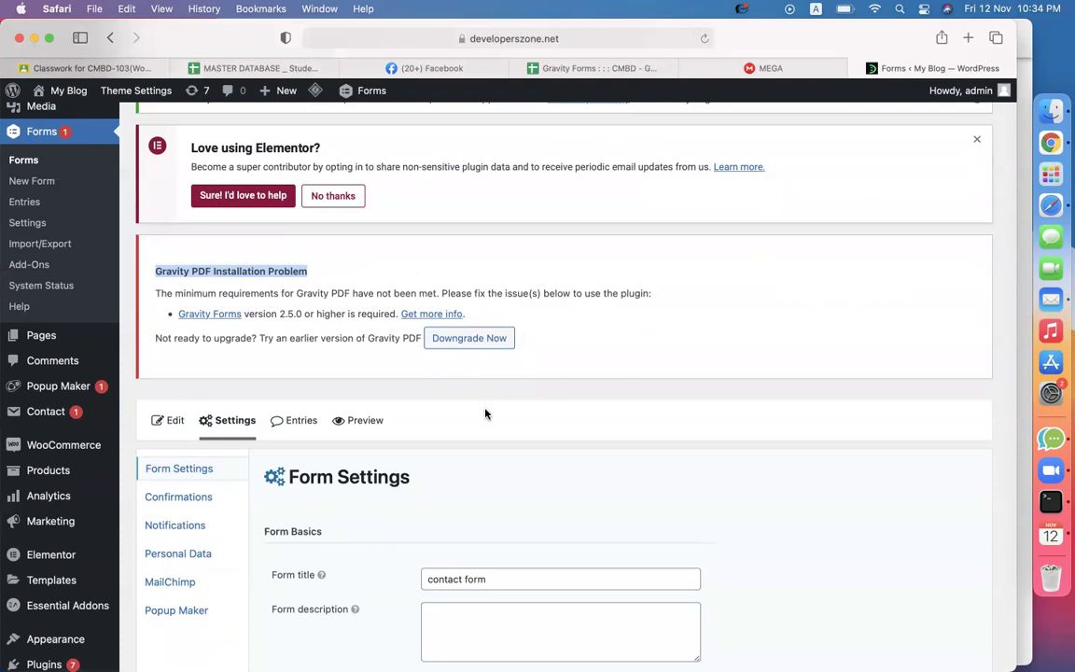
Downgrade Gravity PDF to 5.4.0, then open the contact form's PDF settings from Forms.
click(467, 346)
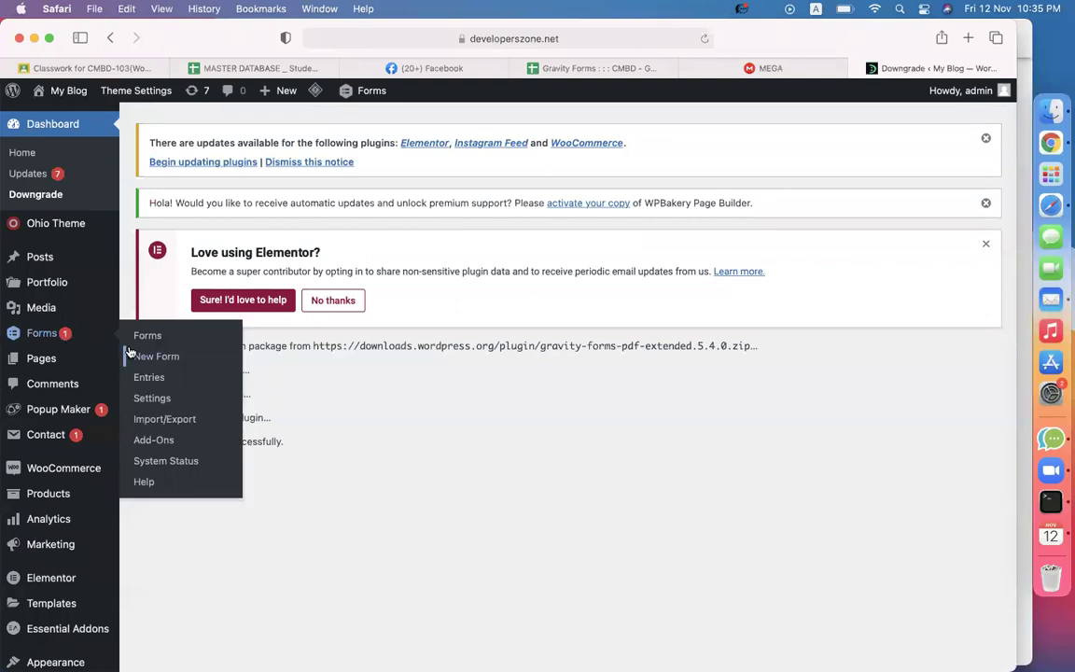
click(134, 342)
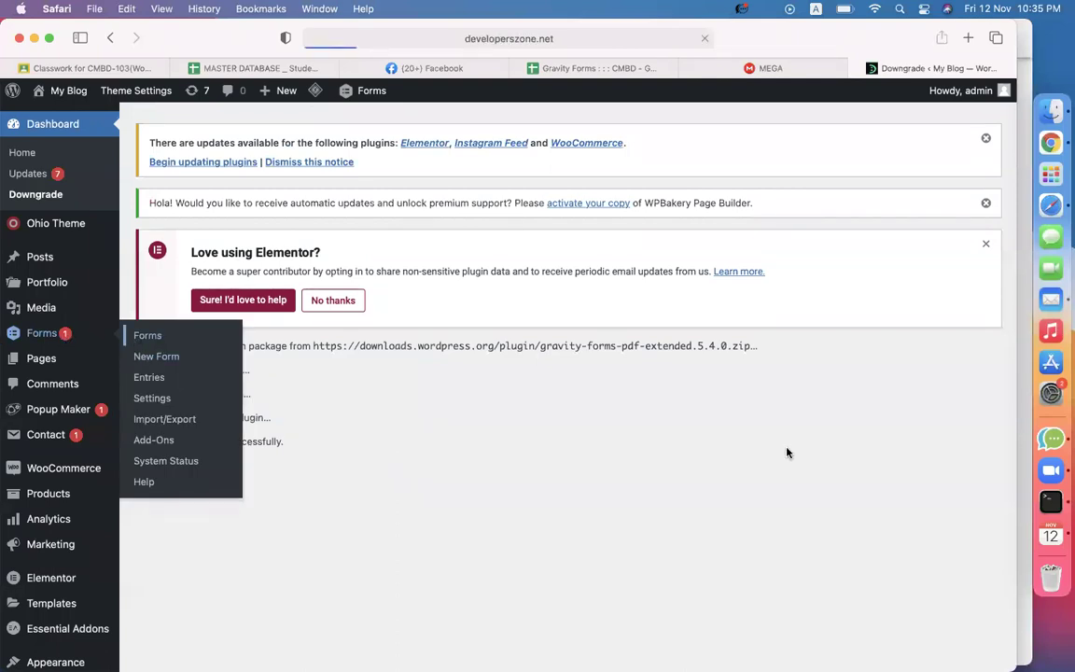
scroll(709, 446, down, 4)
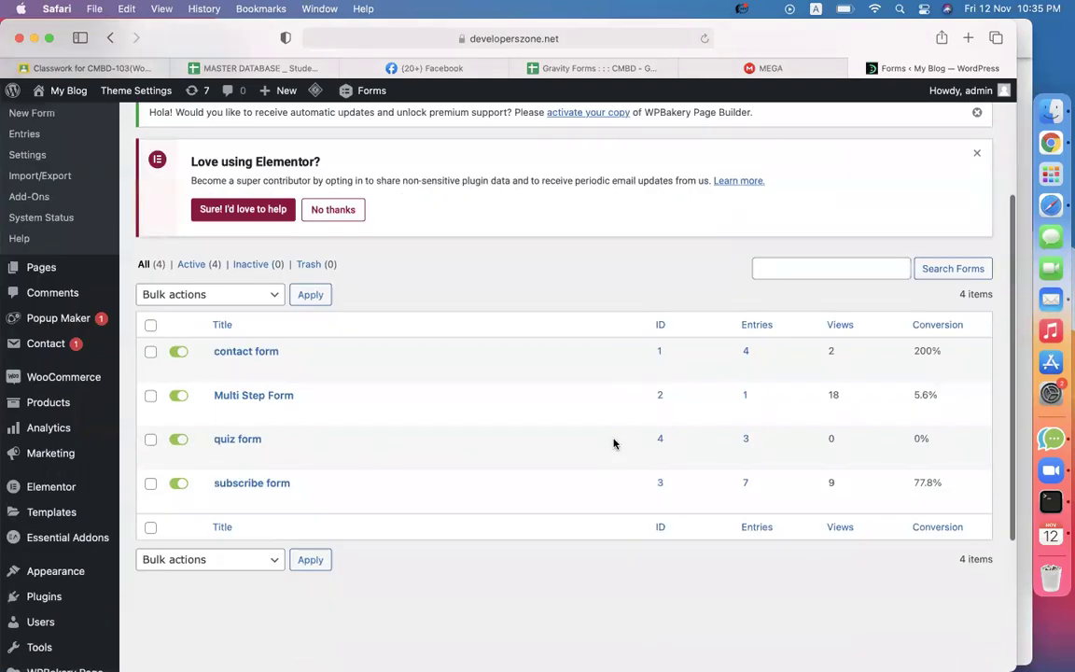
mouse_move(244, 367)
click(254, 478)
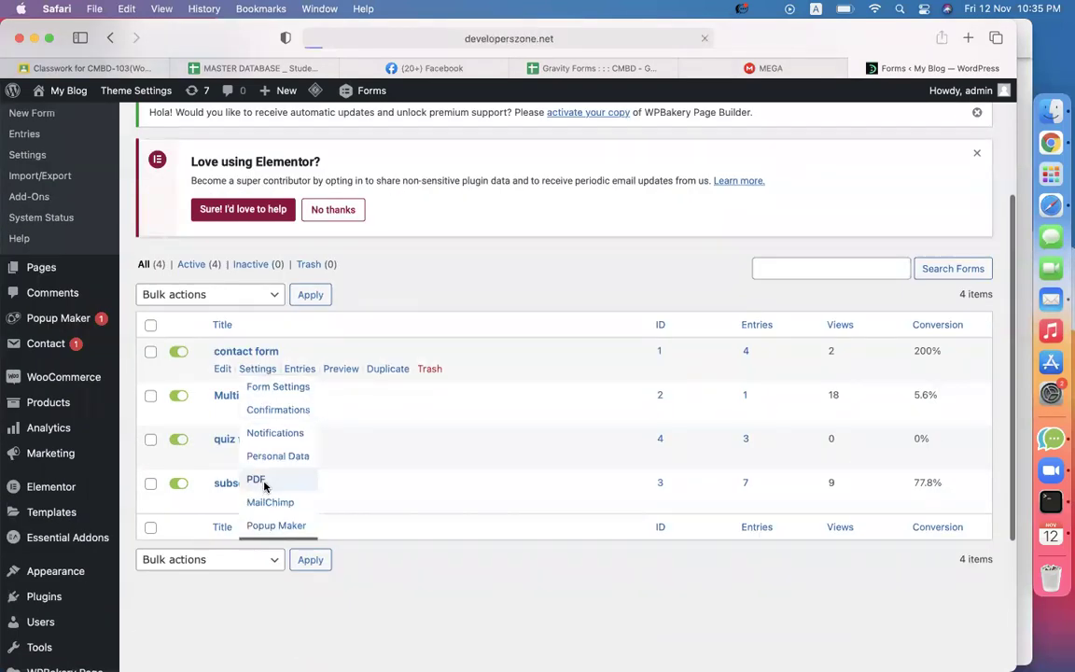
Check the 'tools' part of the fonts step in the notes.
click(588, 67)
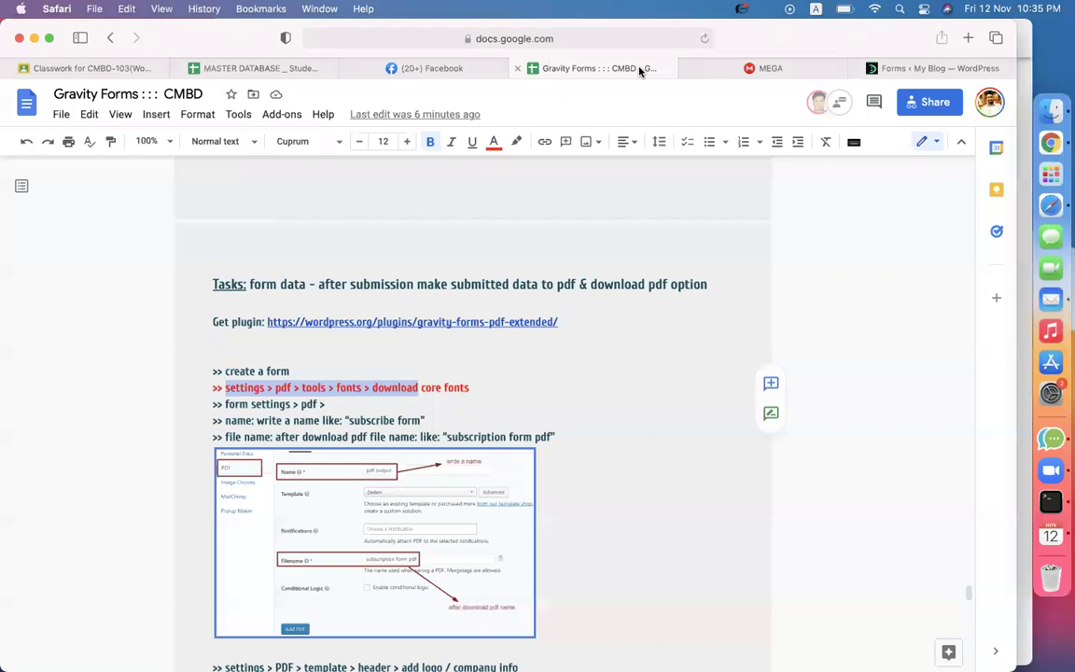
click(305, 383)
double_click(317, 388)
click(329, 385)
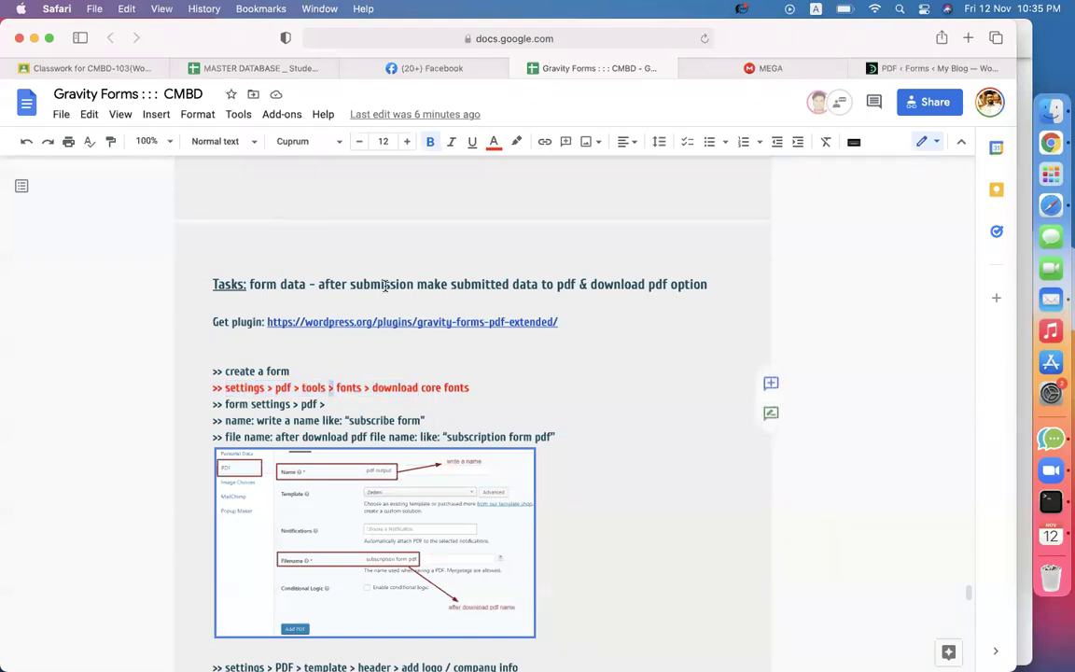
Go to Forms > Settings > PDF and open the Tools section.
click(892, 67)
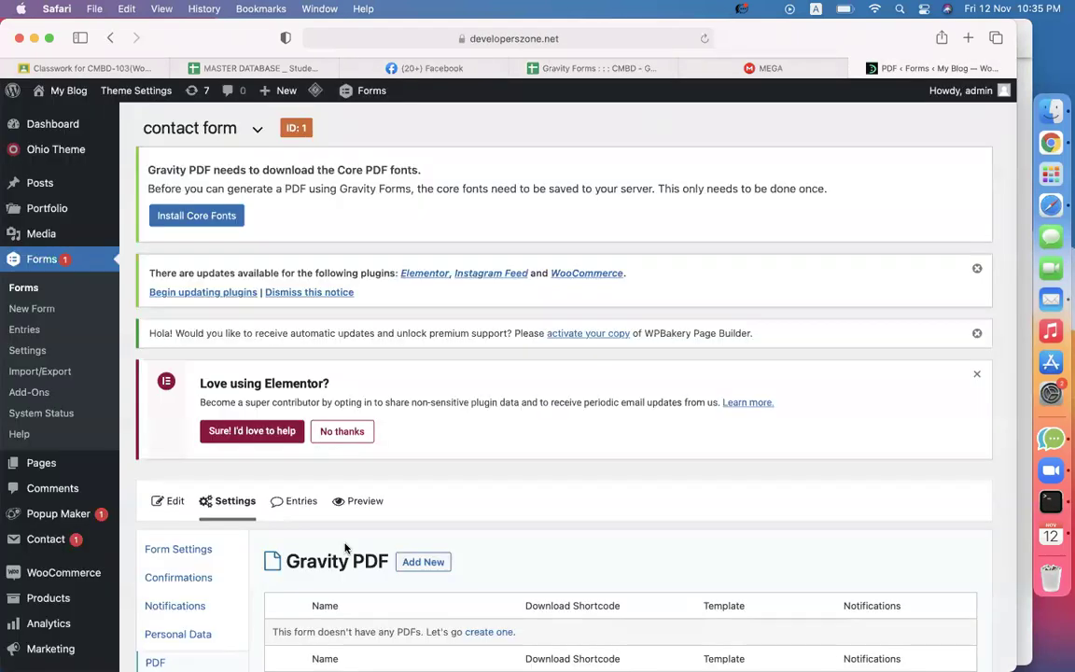
scroll(345, 549, down, 5)
scroll(345, 549, up, 5)
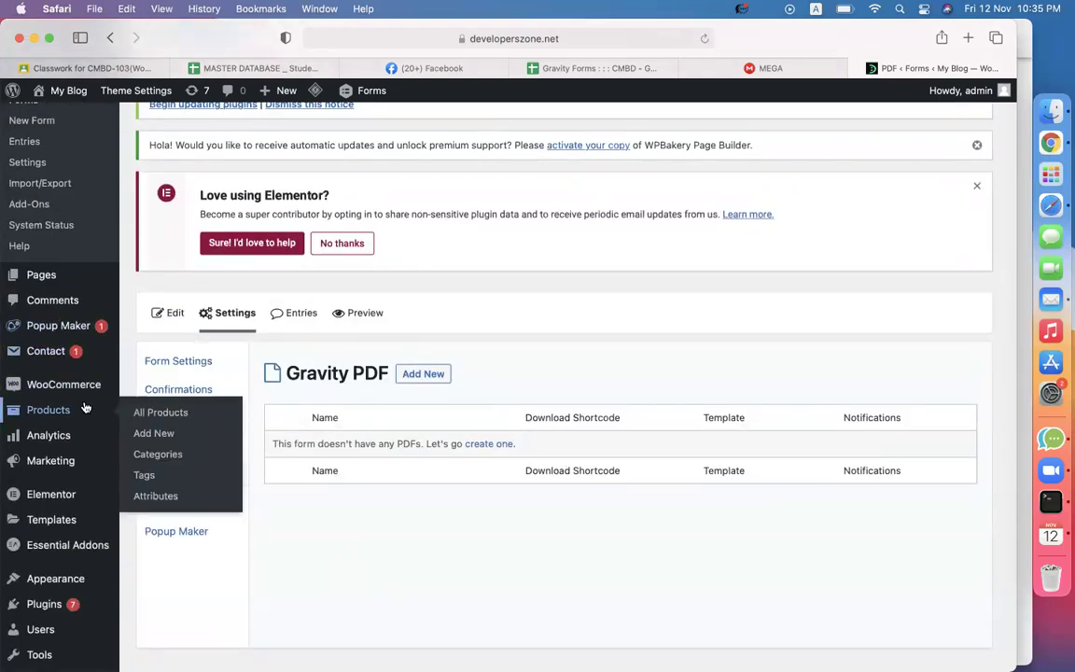
scroll(47, 409, up, 3)
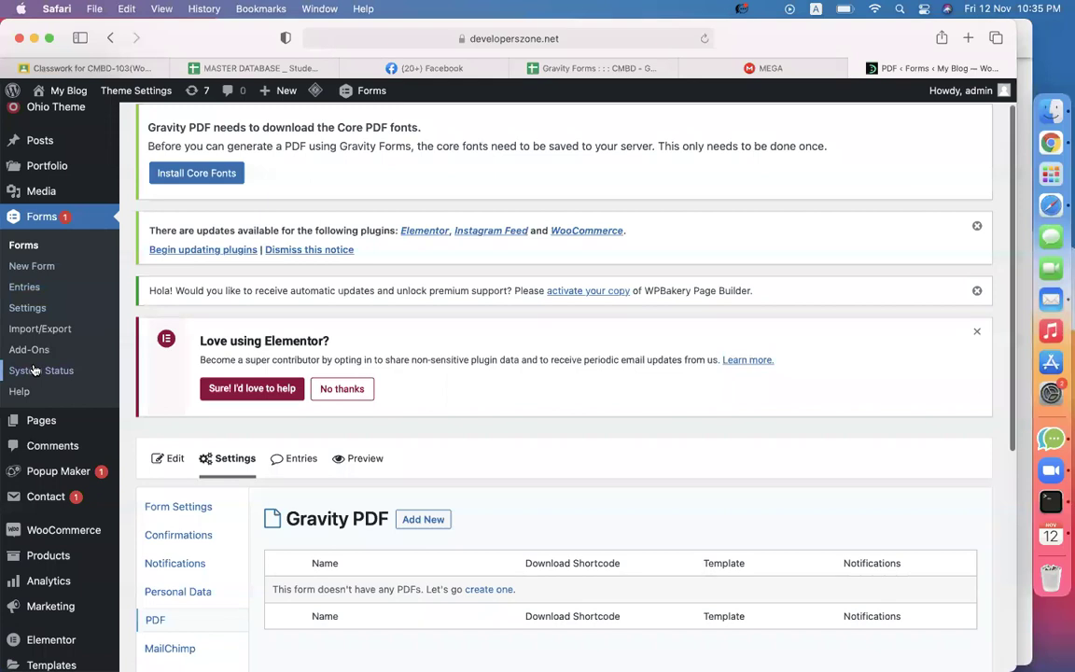
click(29, 311)
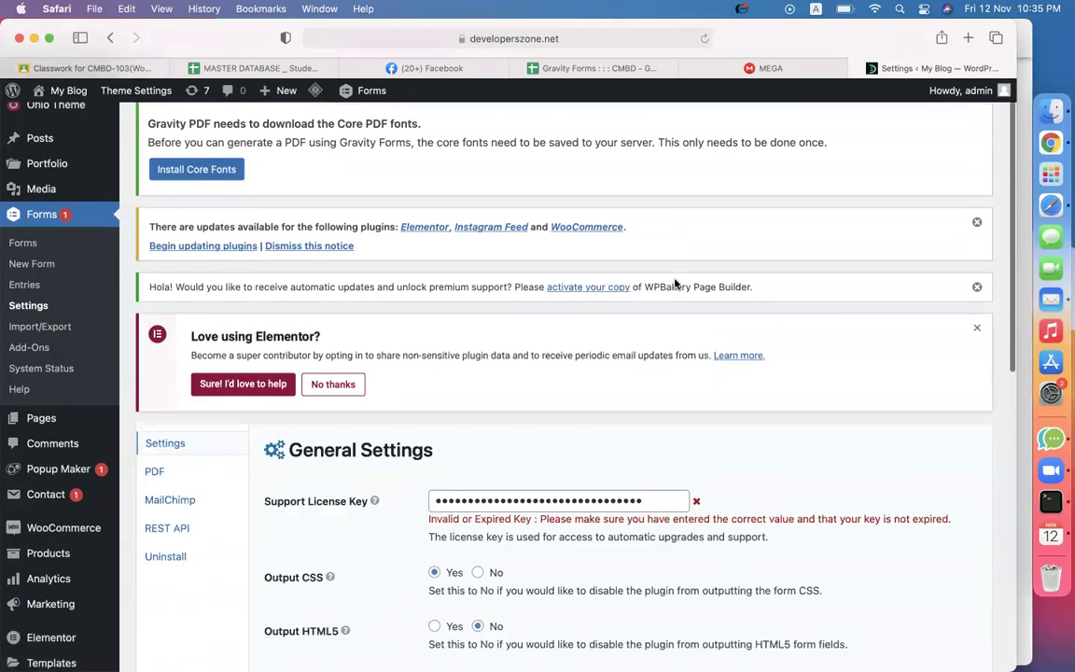
scroll(676, 282, down, 3)
click(150, 325)
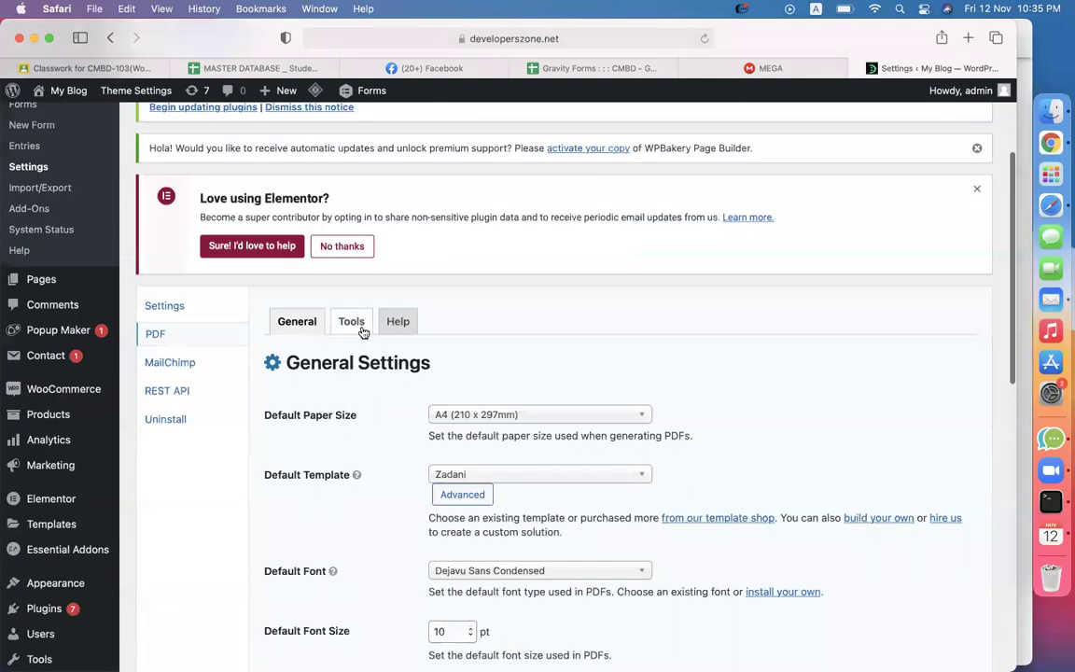
click(363, 331)
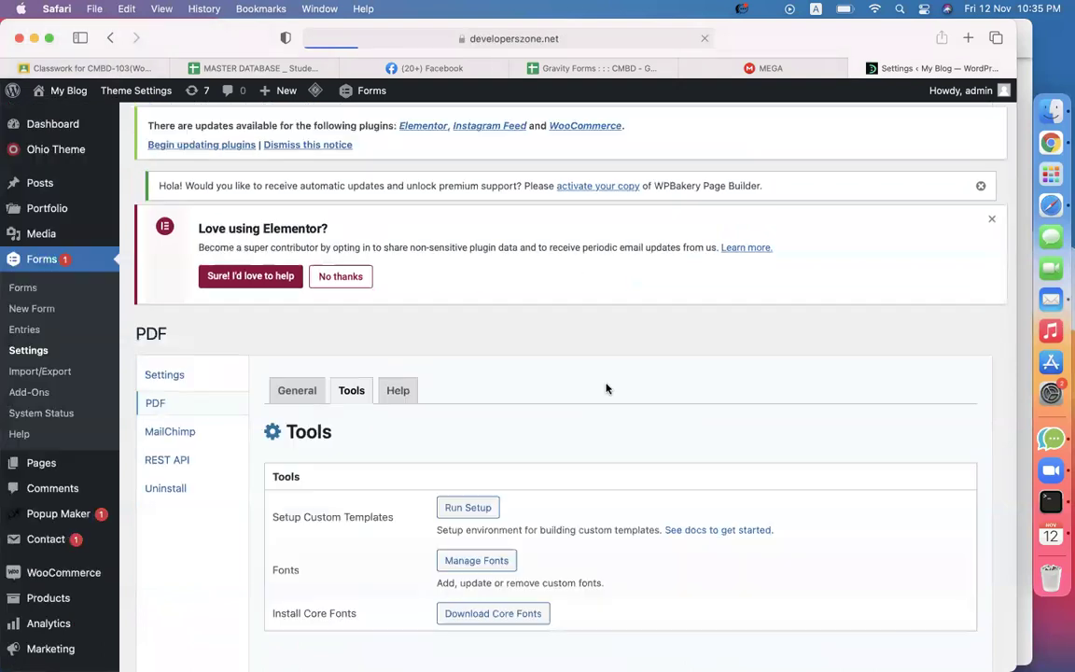
Cross-check the notes, then start Download Core Fonts on the Gravity PDF Tools tab.
scroll(605, 388, down, 5)
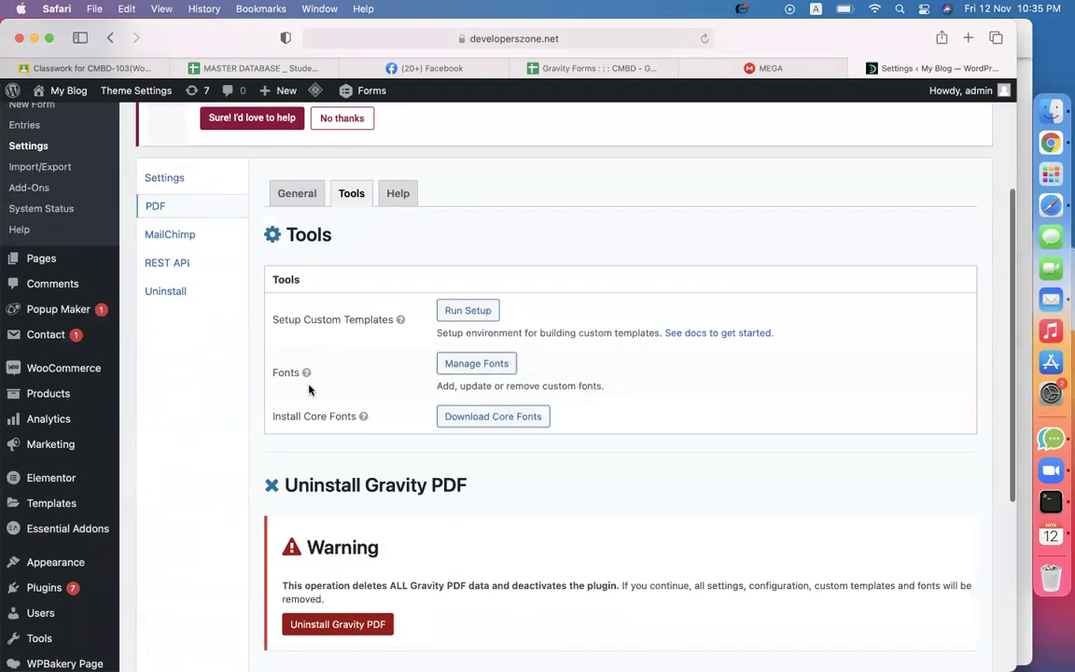
drag(290, 417, 322, 416)
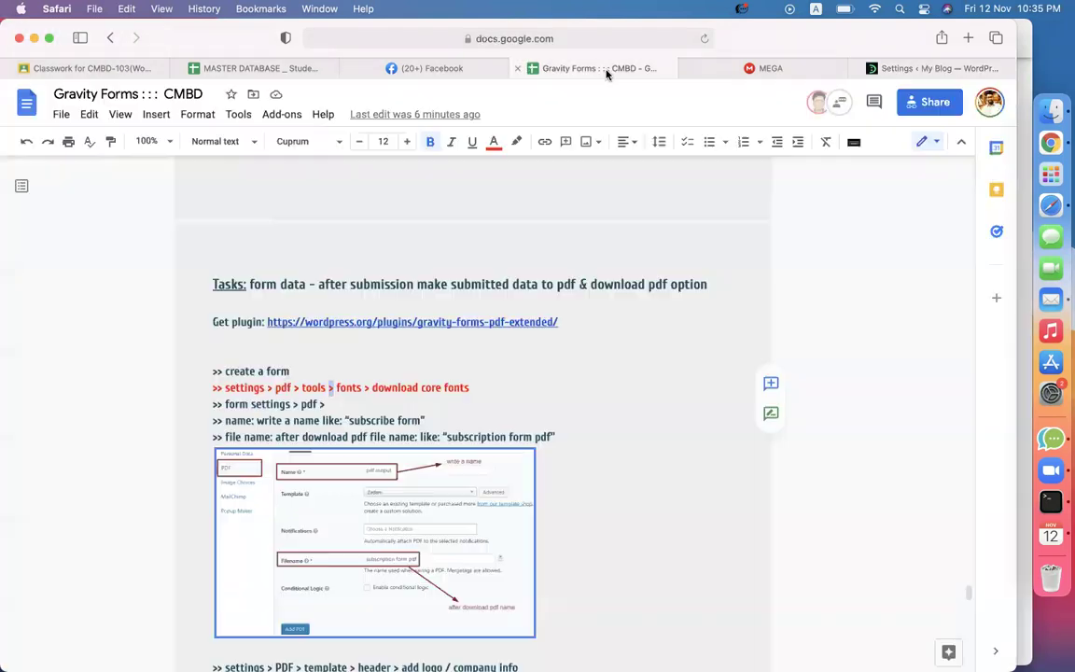
click(549, 68)
drag(369, 387, 469, 388)
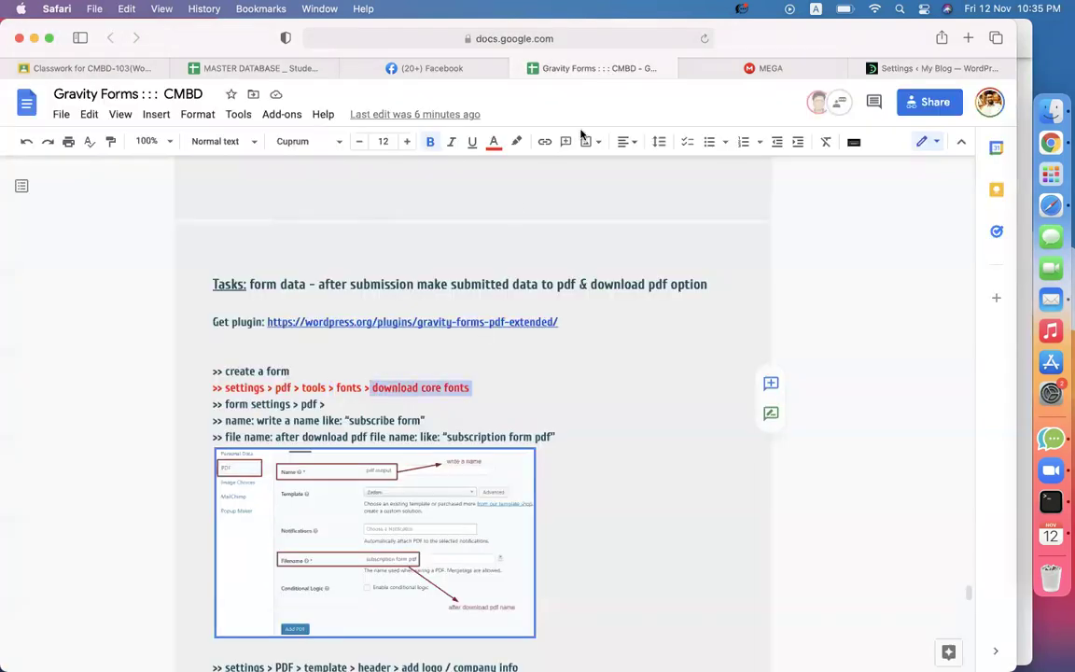
click(896, 68)
click(509, 422)
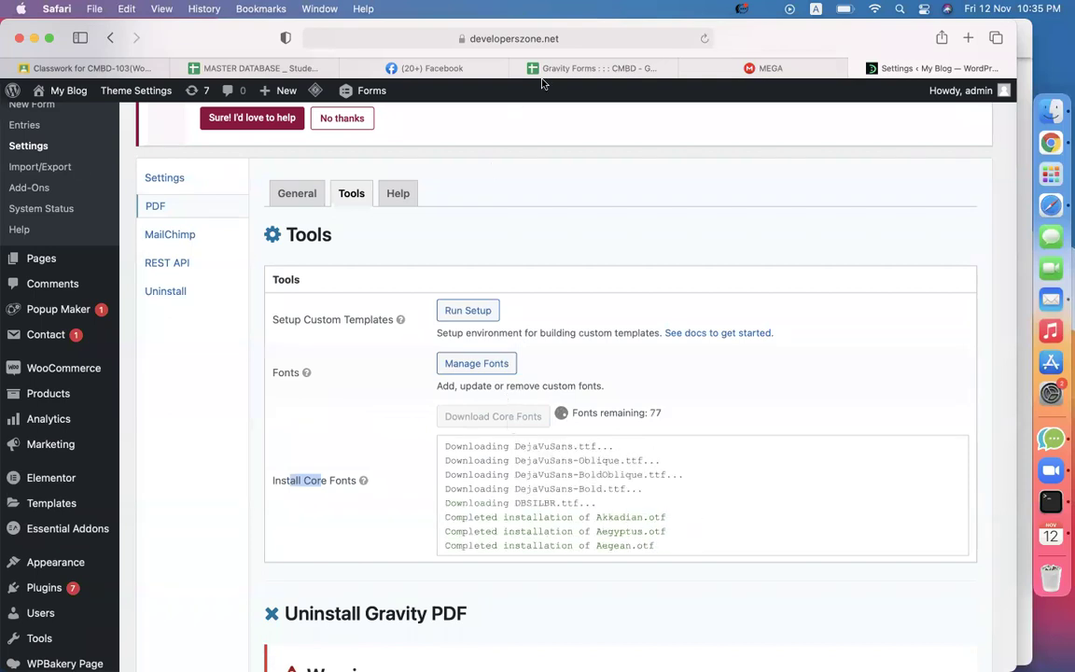
click(578, 75)
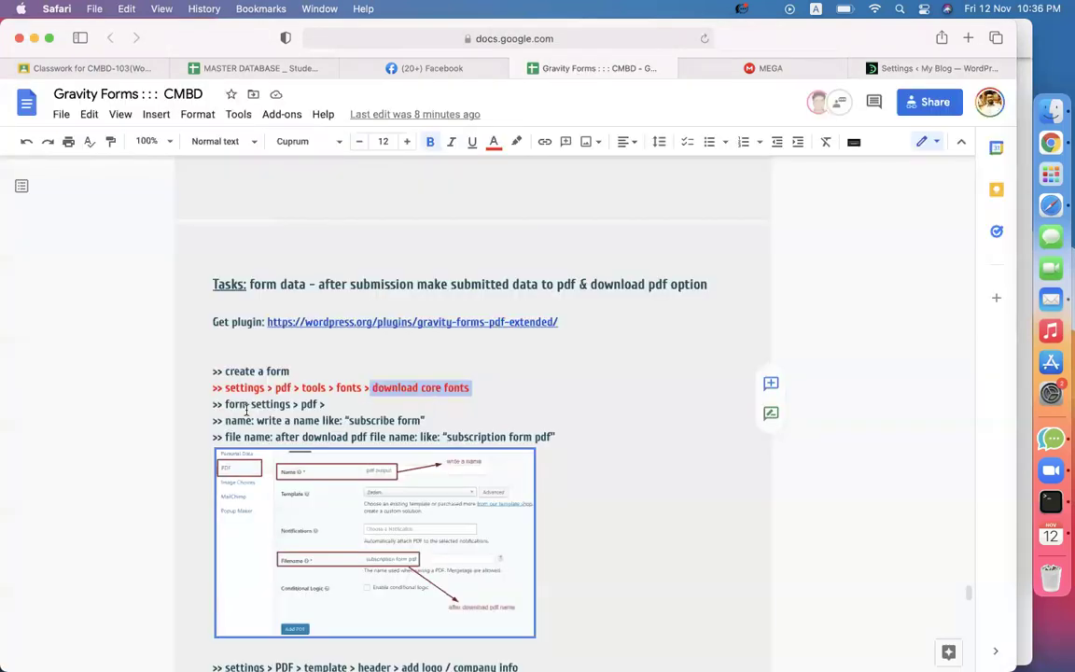
Highlight the 'form settings > pdf >' line in the notes and return to the font download.
drag(225, 404, 361, 404)
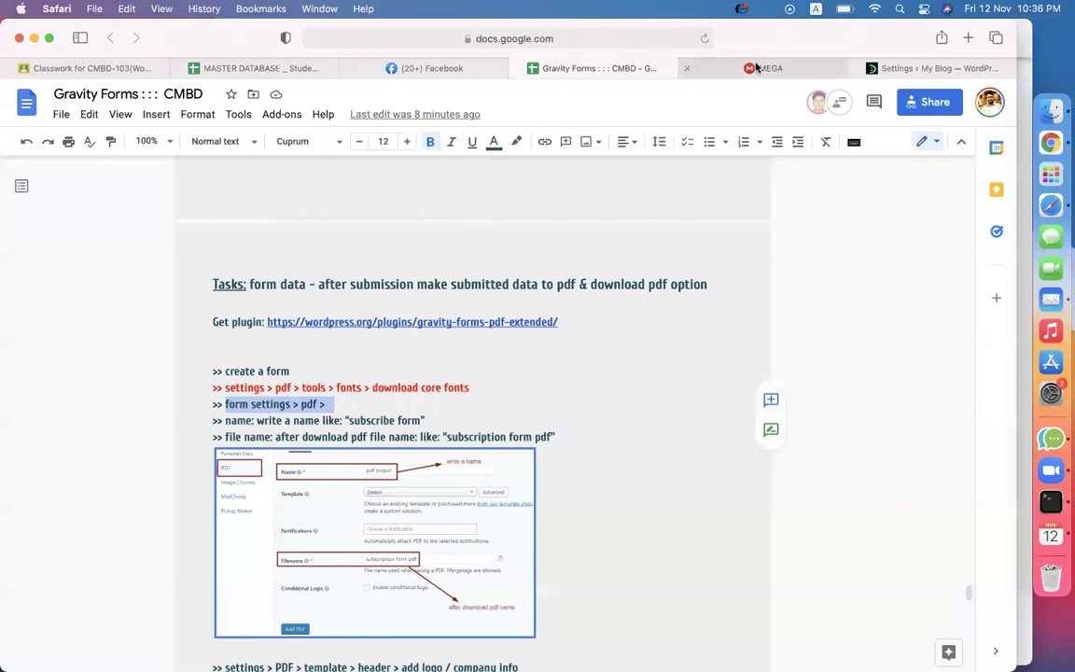
click(902, 68)
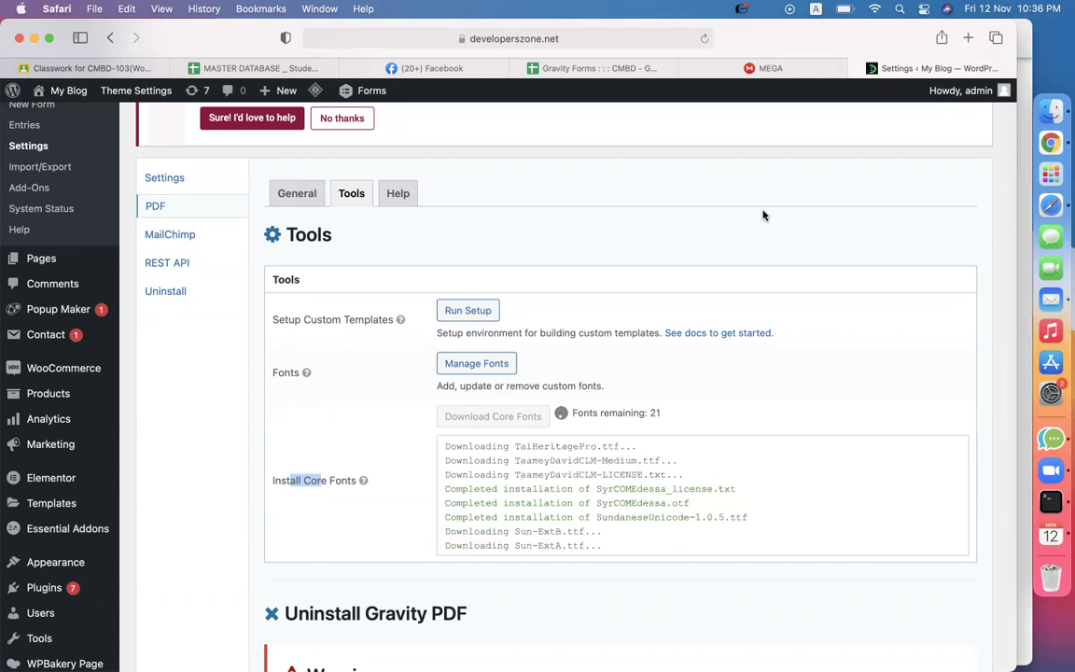
Confirm the core fonts finished installing and open the Forms list in a new tab.
scroll(763, 216, up, 5)
scroll(764, 215, down, 3)
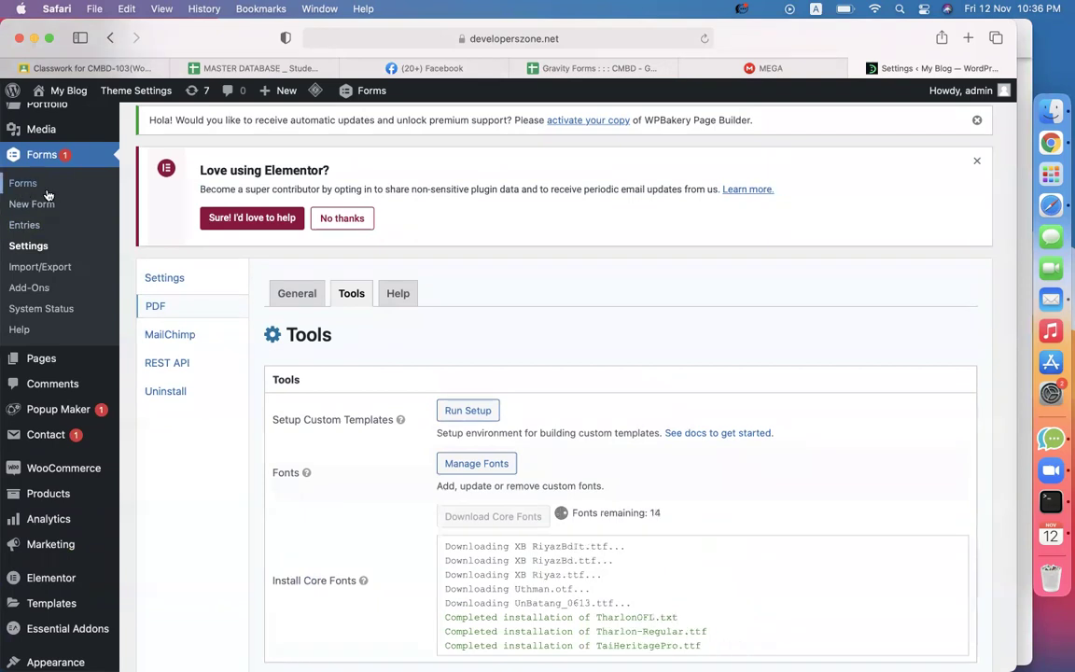
right_click(24, 166)
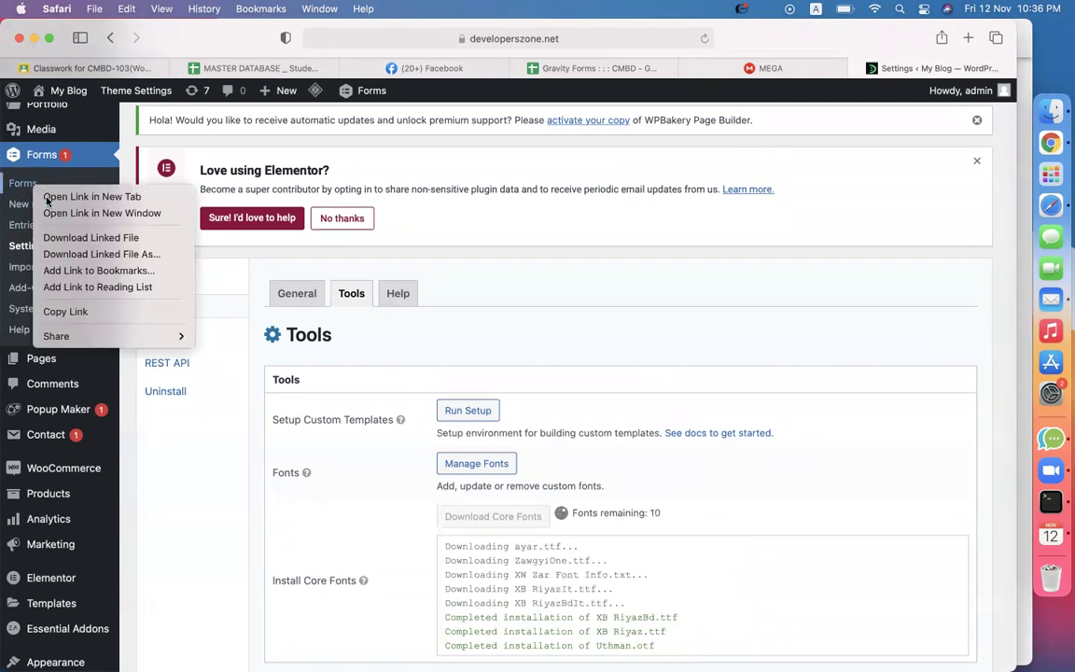
click(56, 174)
click(908, 72)
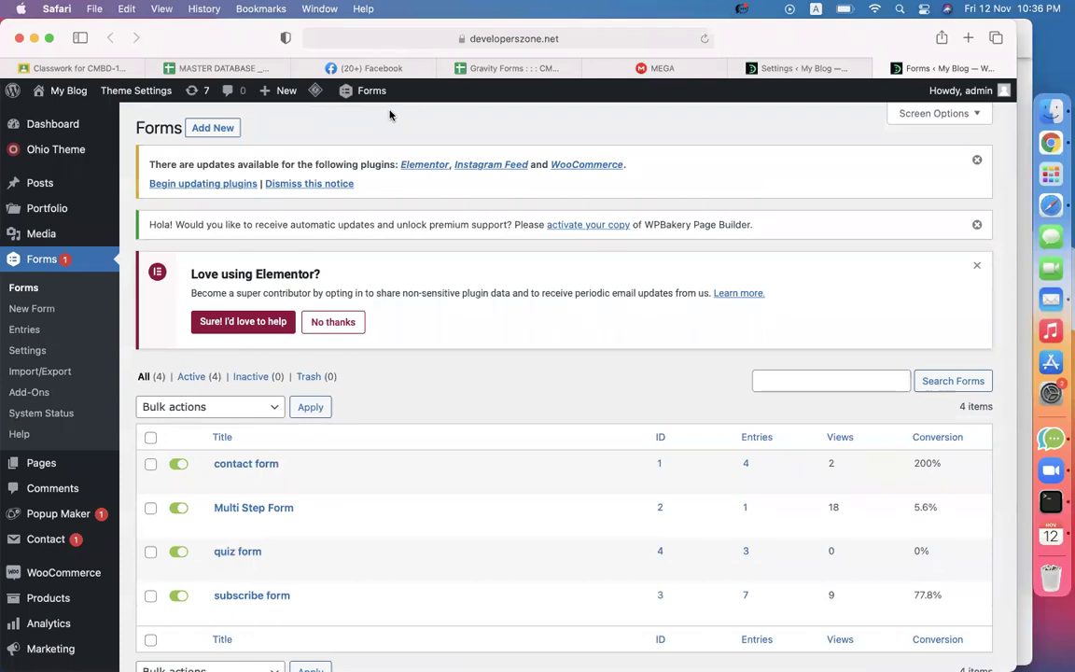
Open the contact form's PDF settings and start a new PDF with Add New.
scroll(336, 403, down, 2)
mouse_move(264, 414)
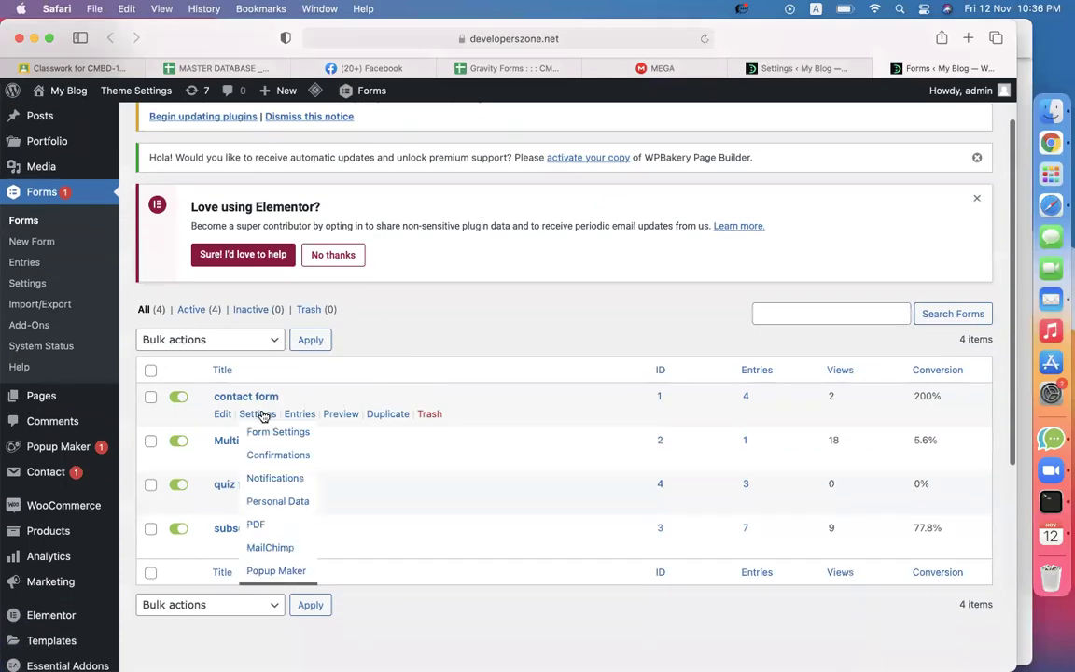
click(256, 525)
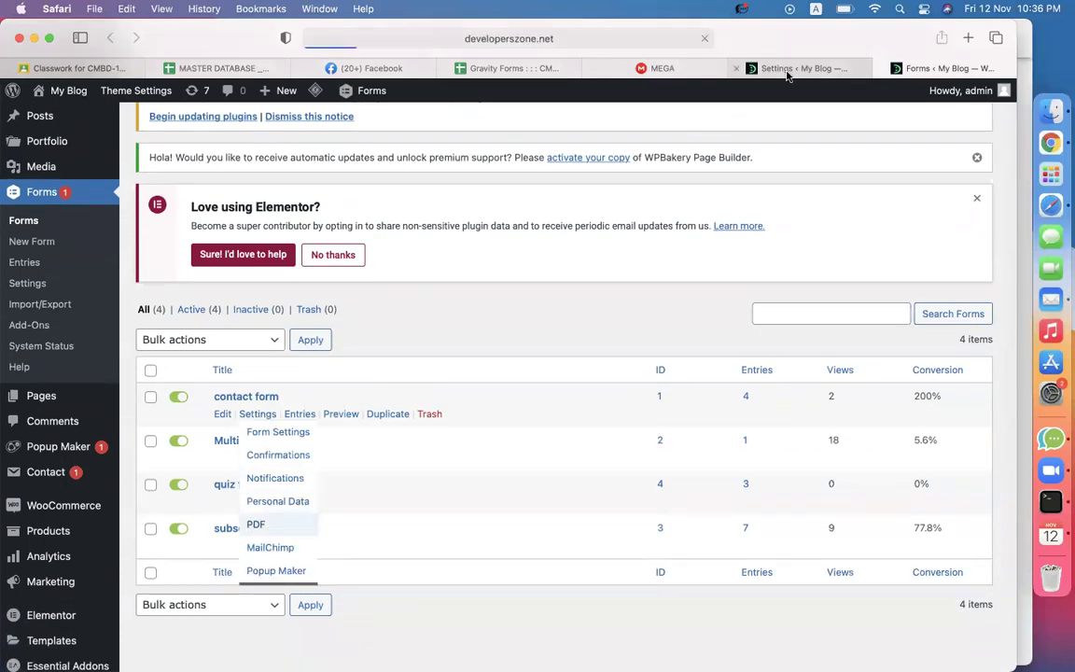
scroll(641, 415, down, 3)
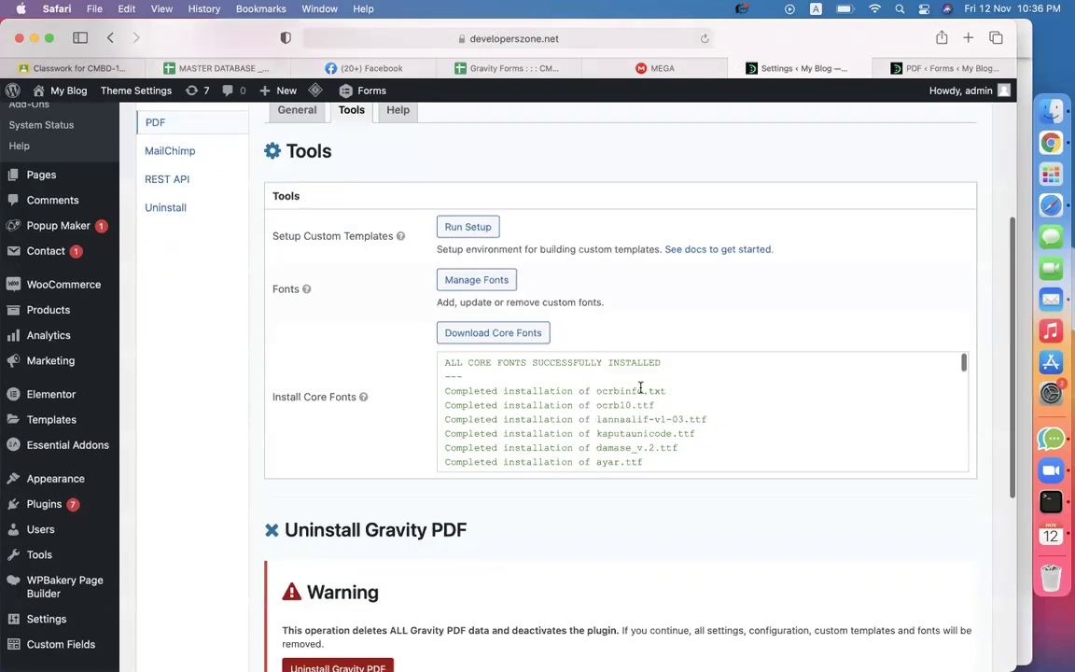
click(868, 67)
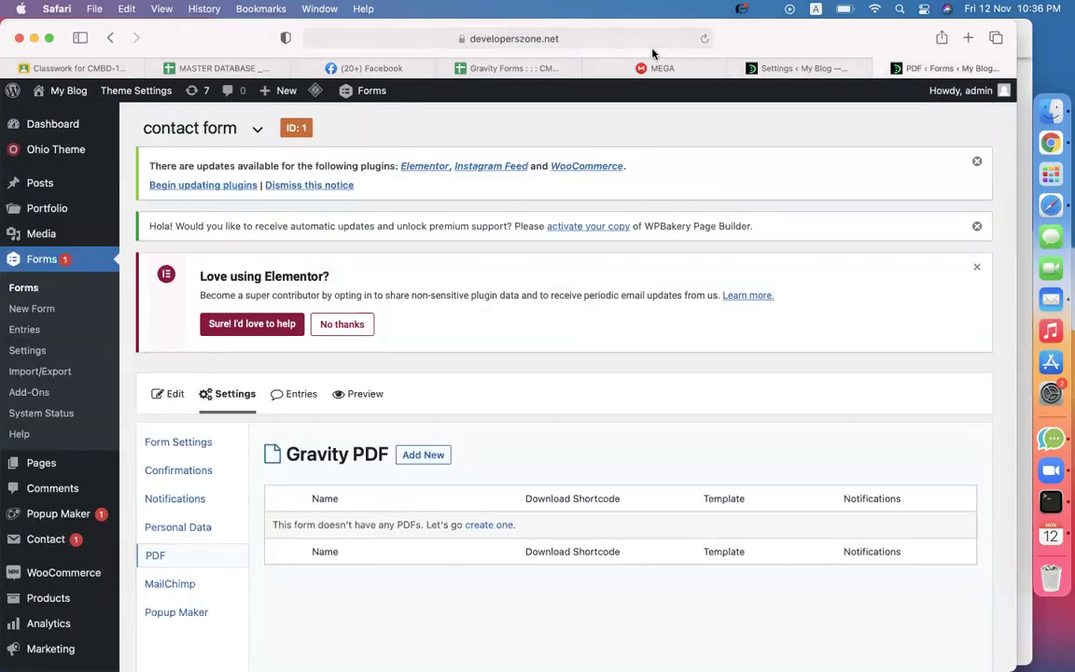
scroll(701, 295, down, 5)
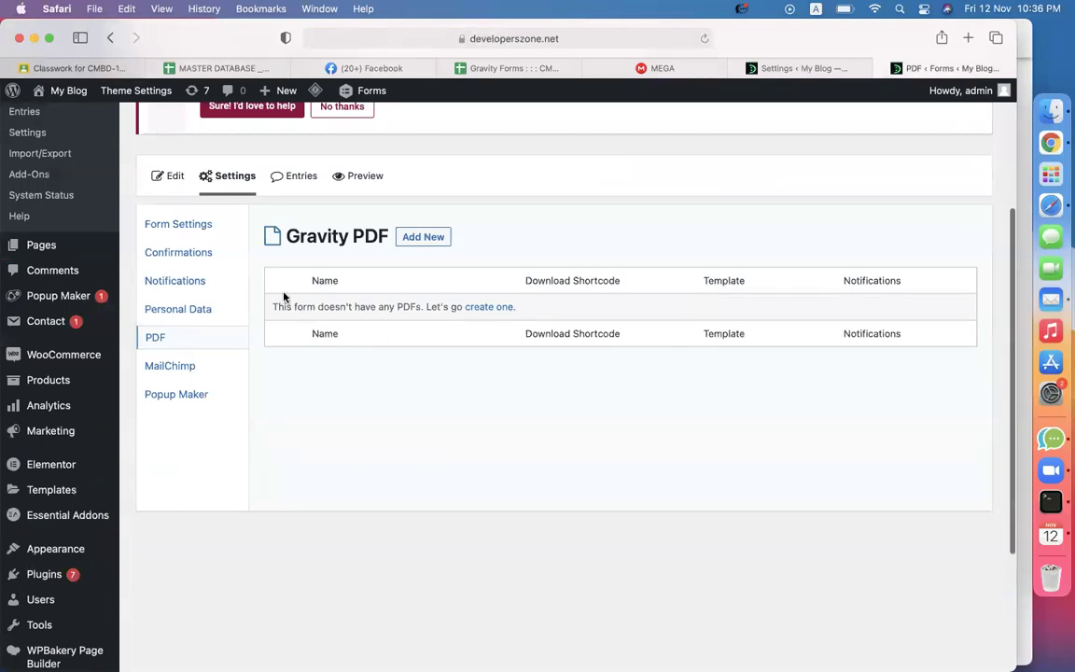
click(407, 240)
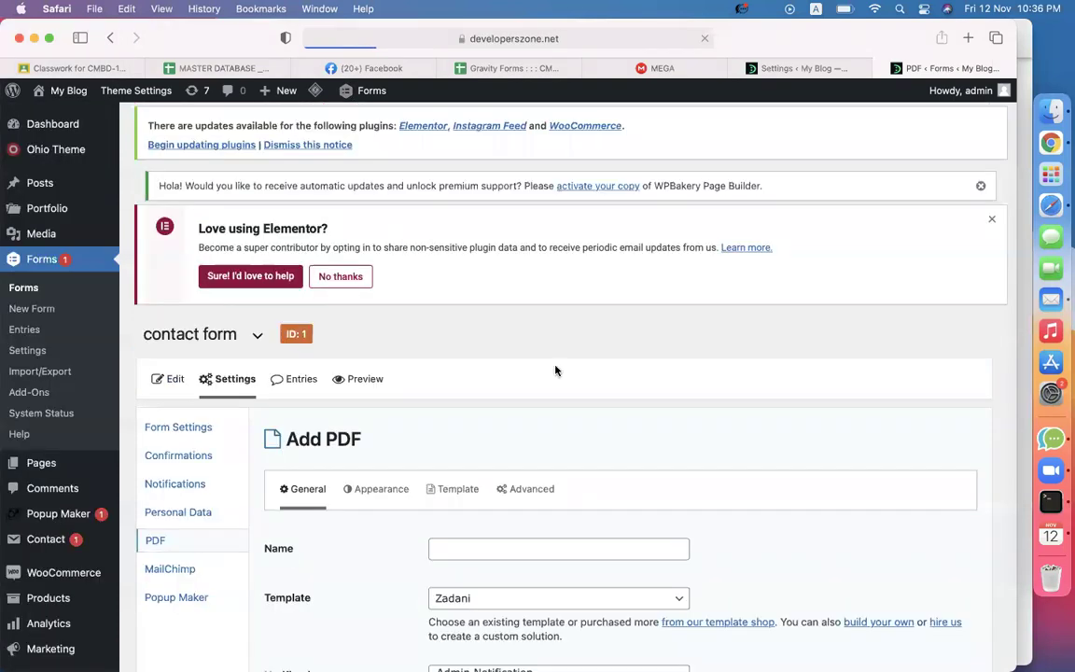
Look up the PDF naming instruction in the task notes.
scroll(578, 407, down, 4)
scroll(578, 407, down, 3)
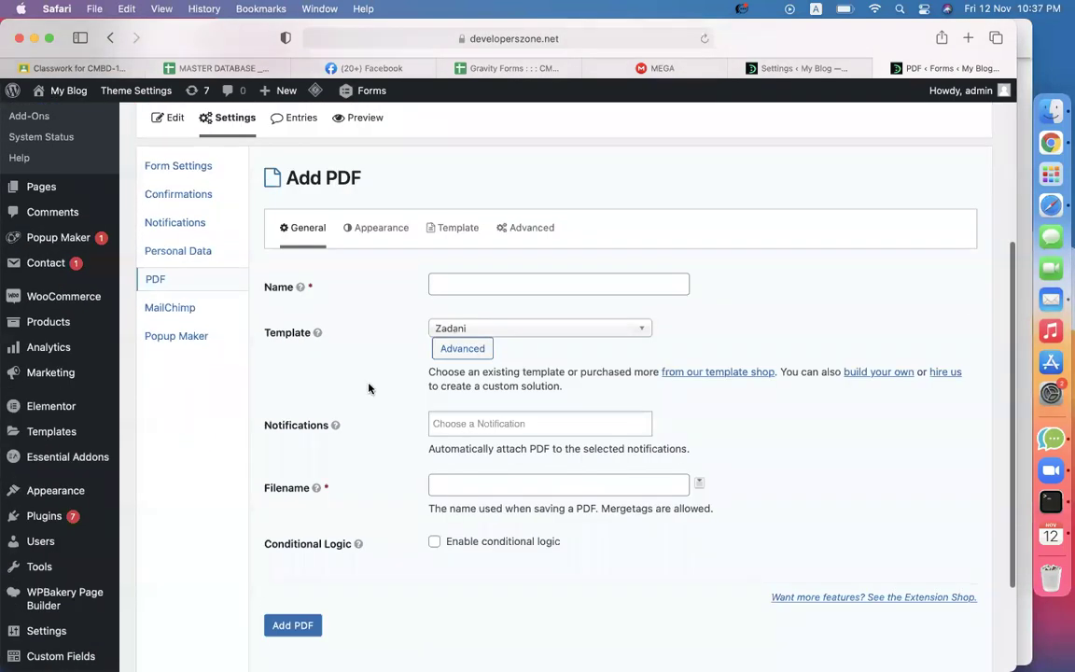
click(515, 69)
scroll(391, 434, down, 2)
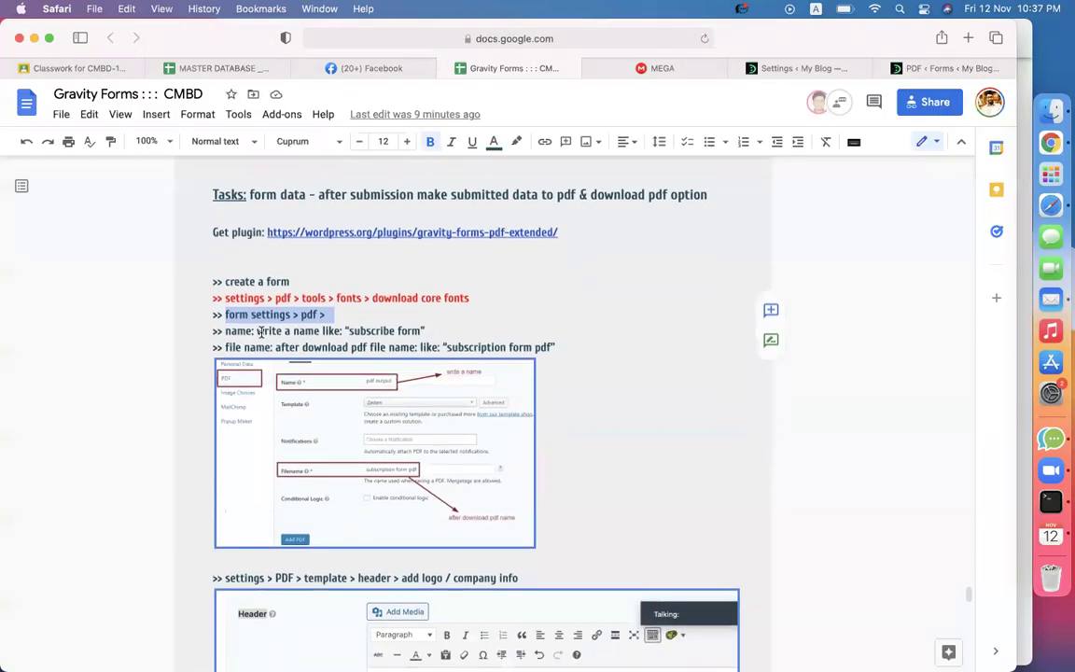
drag(256, 330, 338, 336)
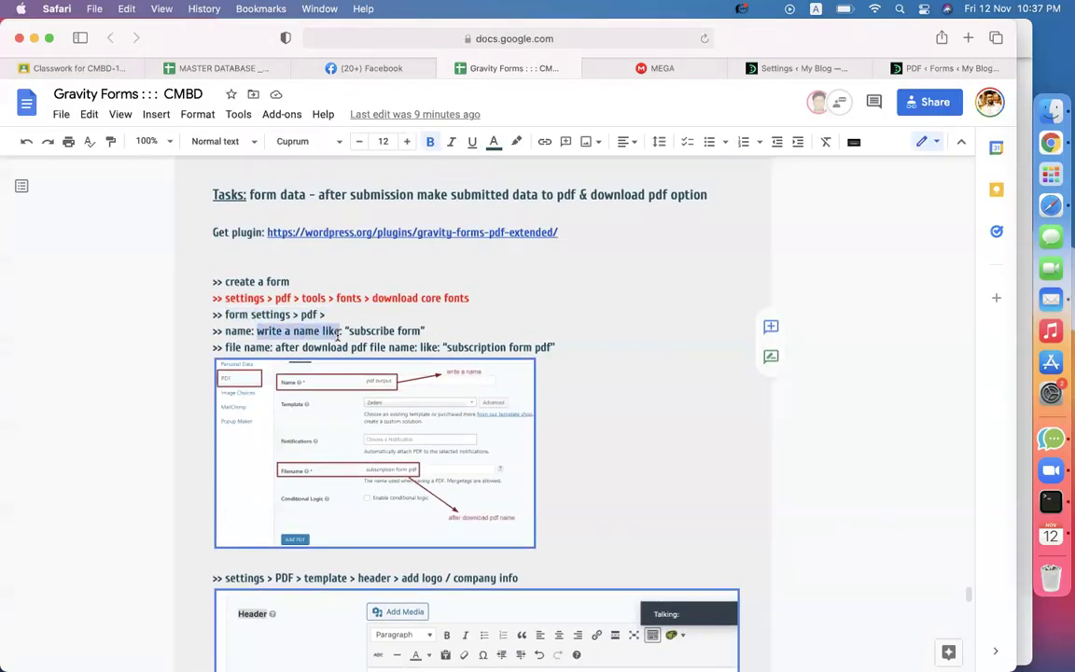
drag(929, 68, 653, 58)
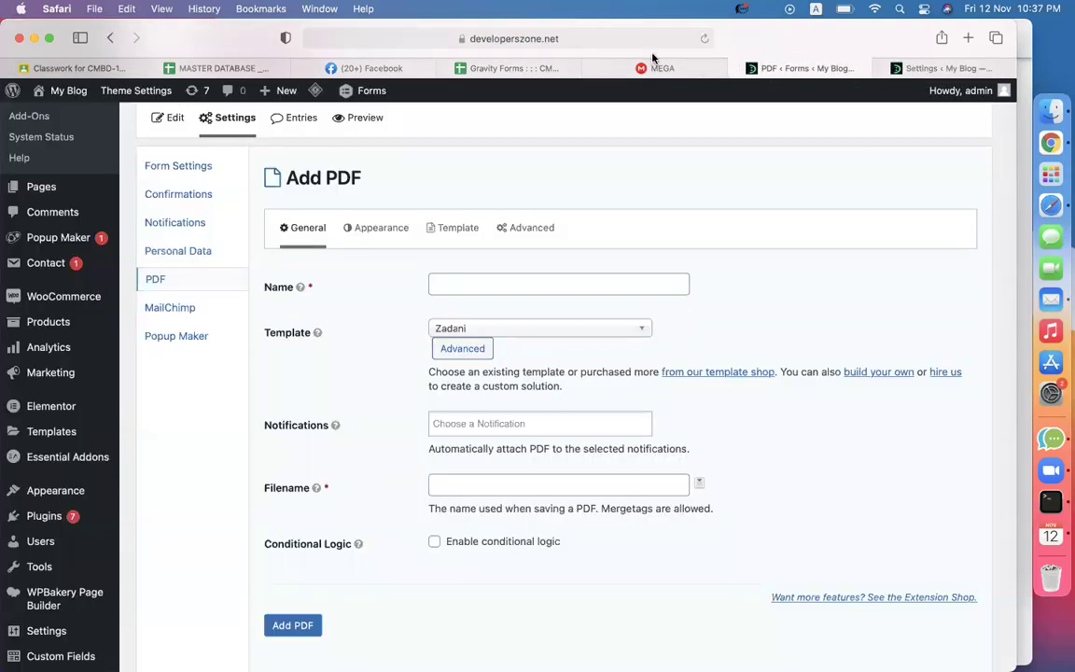
Name the new PDF 'Contact form download'.
click(473, 289)
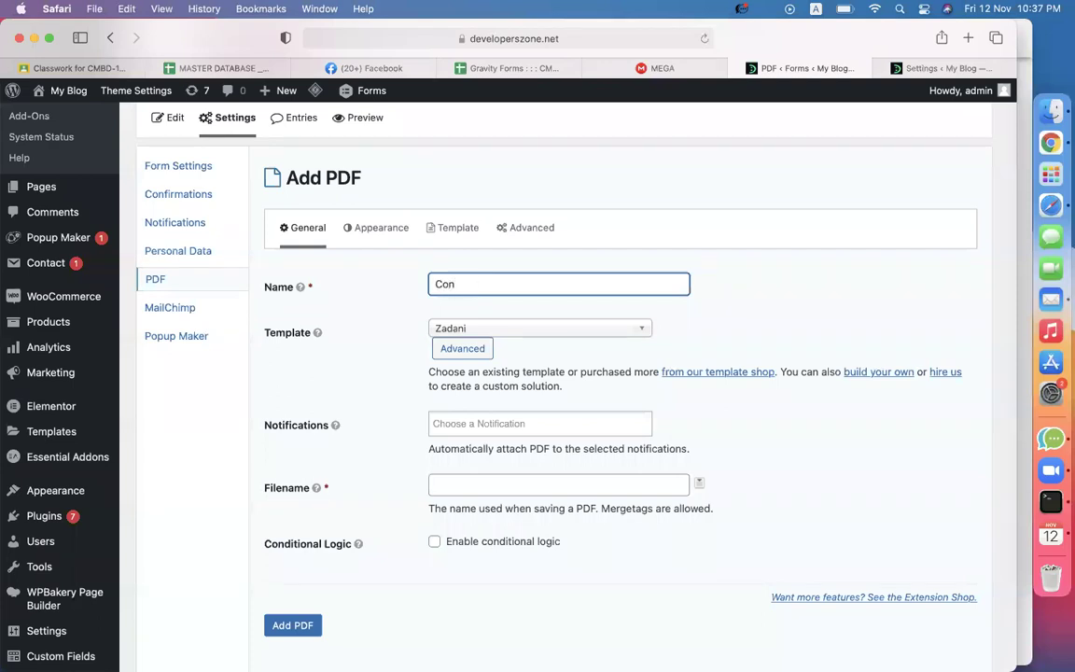
text(Contact form download)
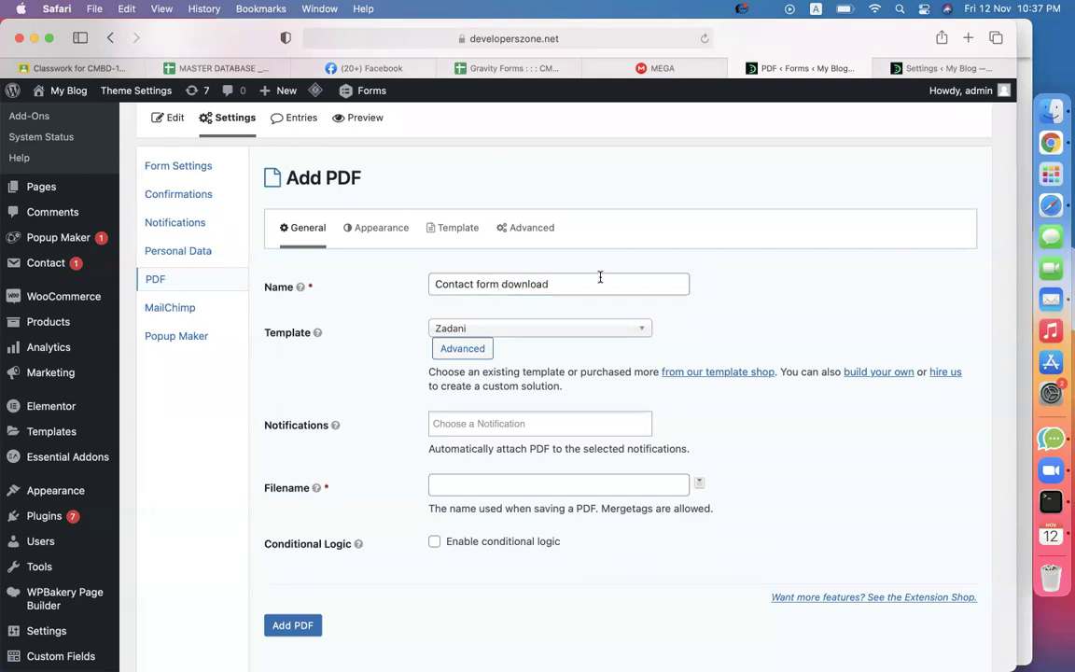
triple_click(600, 277)
click(762, 300)
Review the settings path and template steps in the notes, then return to Gravity PDF Tools.
click(540, 68)
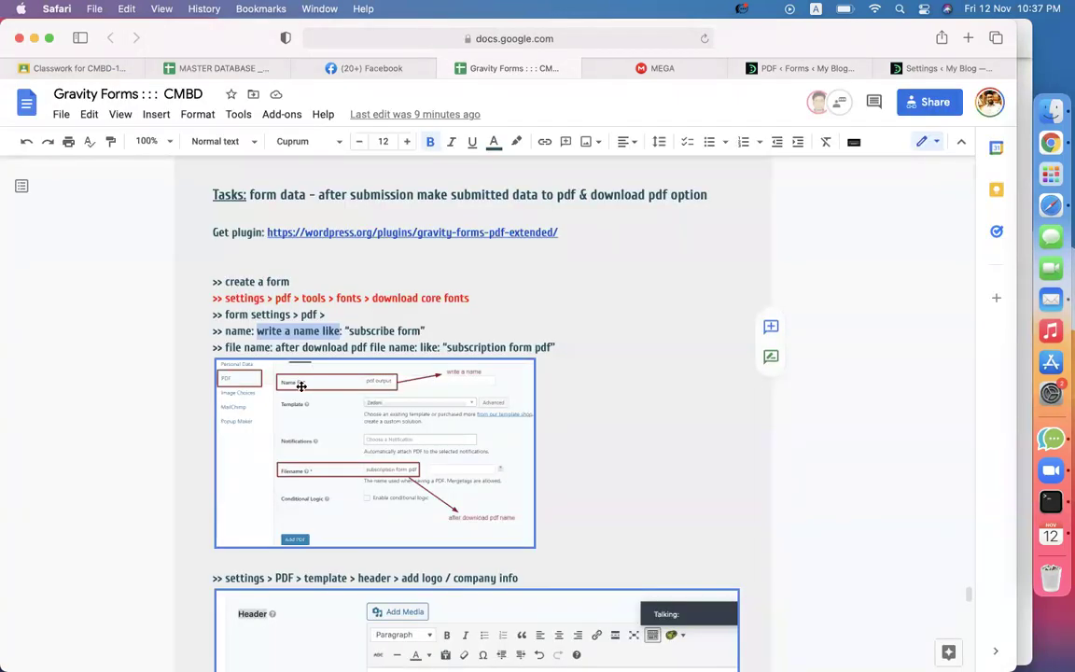
click(270, 346)
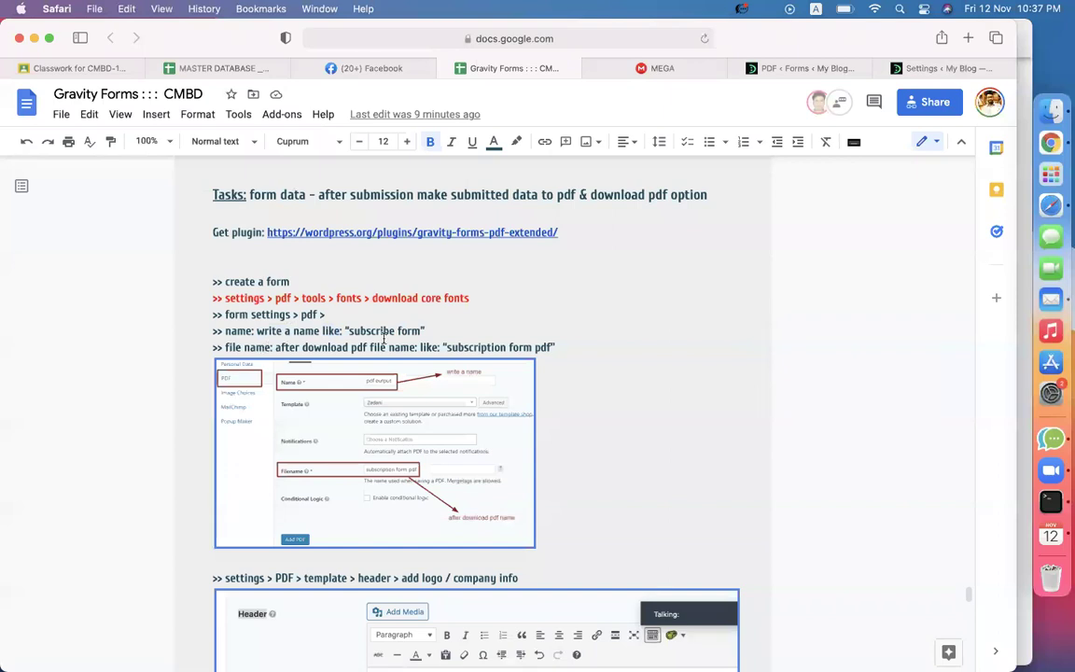
drag(284, 346, 415, 347)
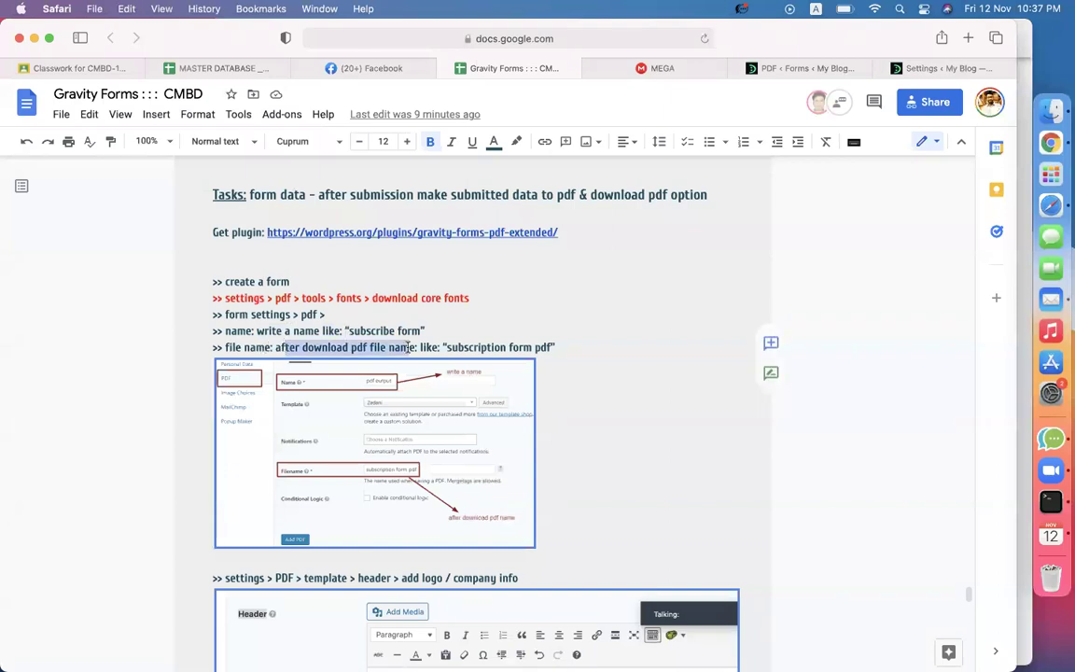
scroll(274, 439, down, 3)
drag(252, 427, 368, 427)
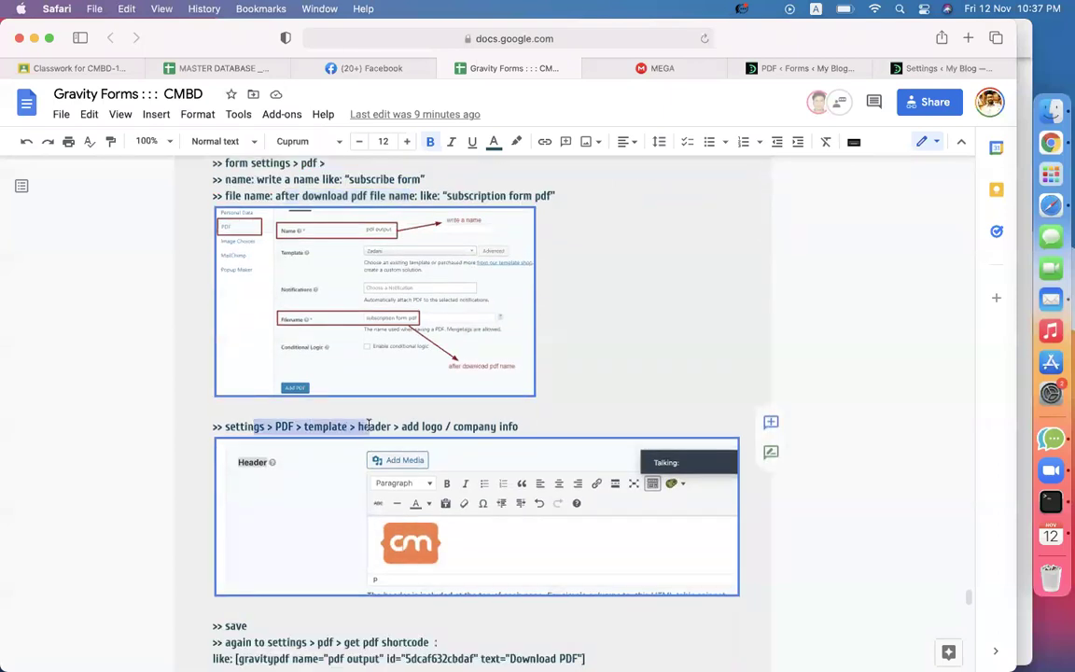
double_click(340, 426)
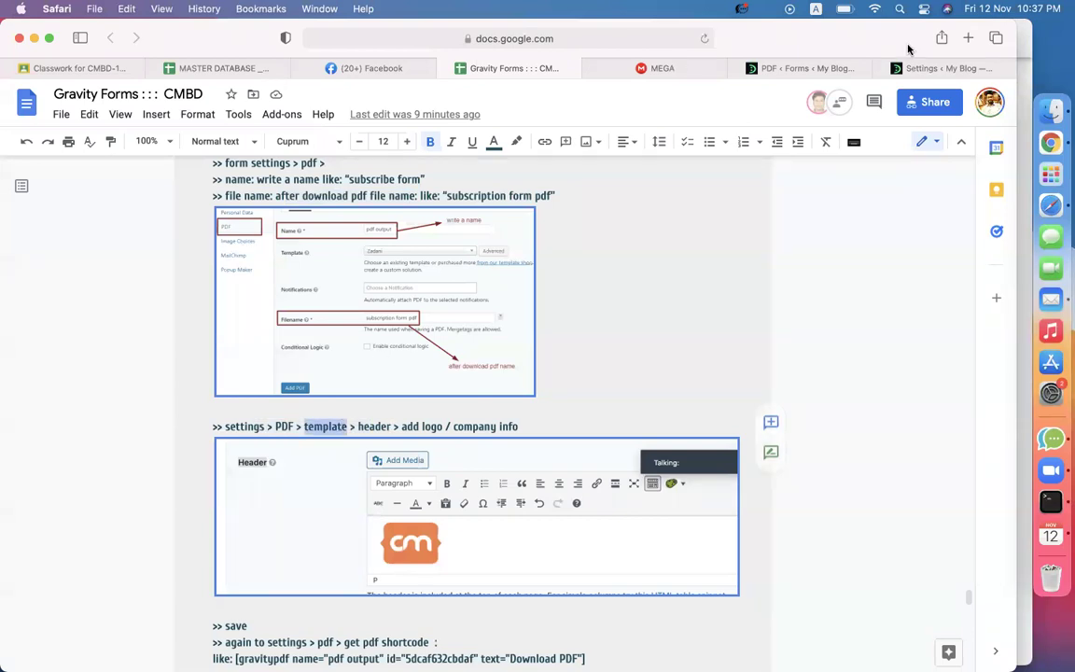
click(910, 68)
scroll(621, 343, down, 3)
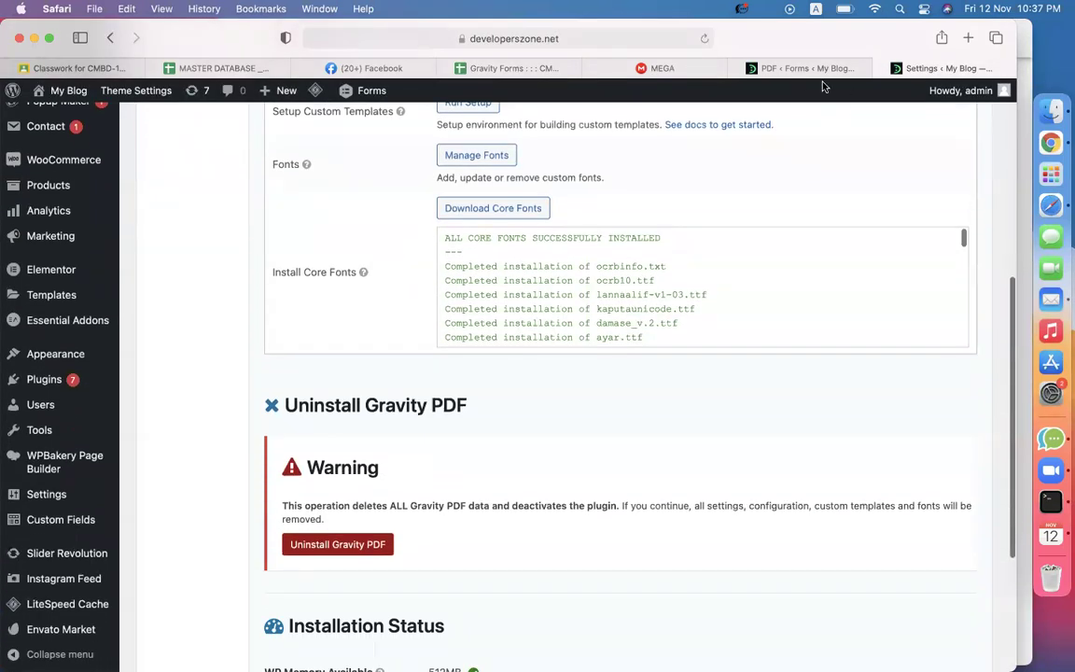
Copy the PDF name 'Contact form download' into the Filename field.
click(808, 69)
scroll(560, 346, down, 3)
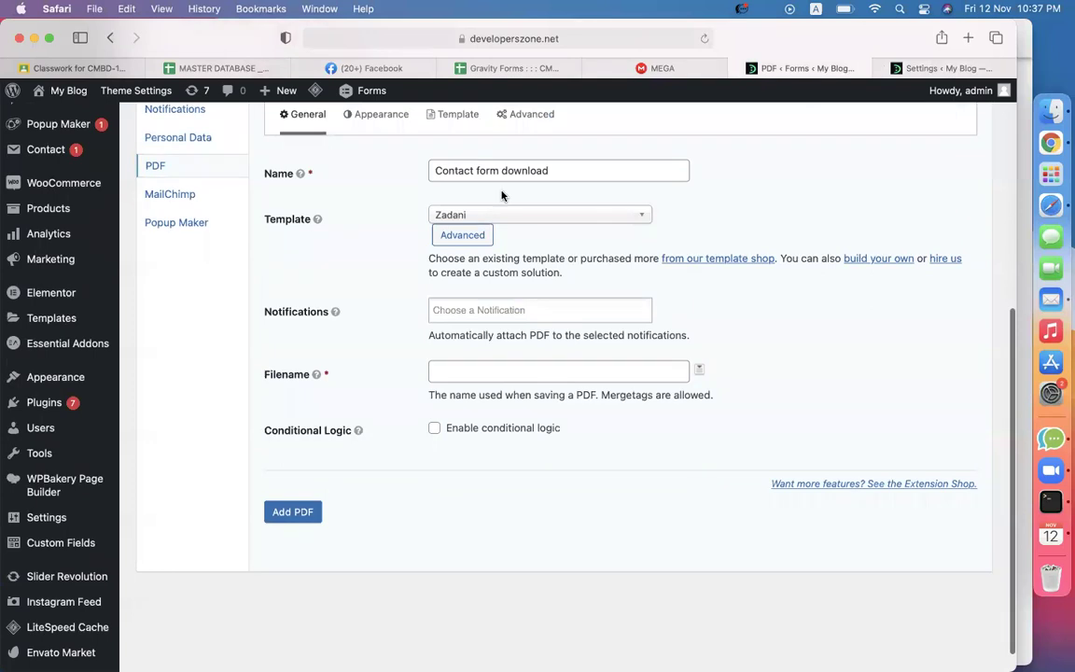
triple_click(554, 170)
key(super+c)
click(505, 372)
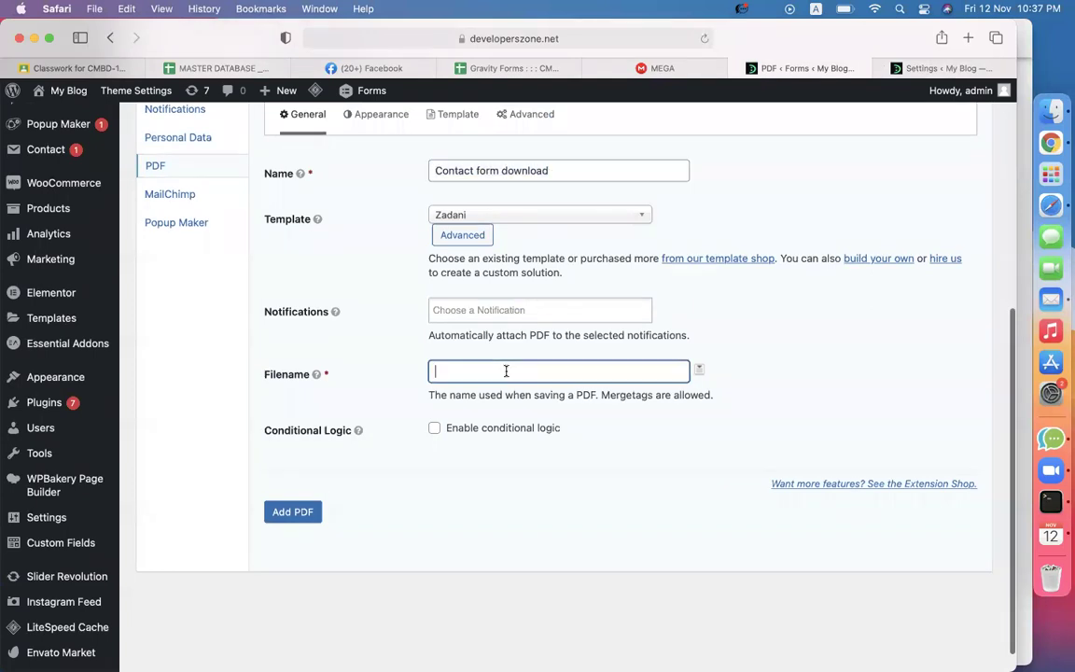
key(super+v)
Show the Template settings and place the cursor in the empty Header editor.
scroll(457, 420, up, 1)
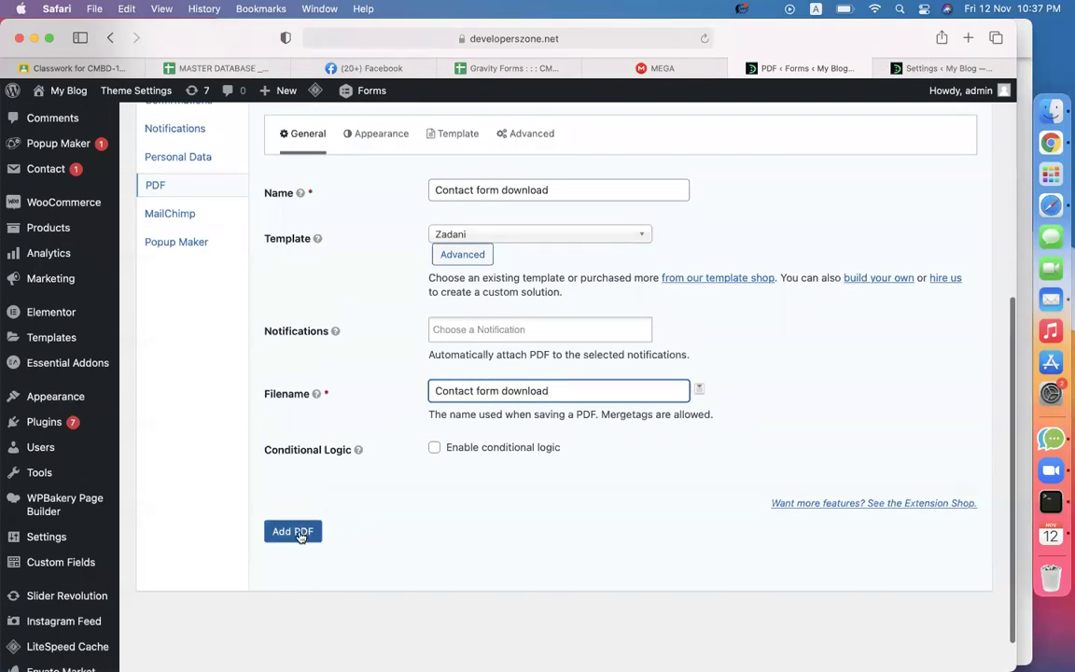
scroll(406, 447, up, 3)
click(457, 208)
scroll(534, 282, down, 10)
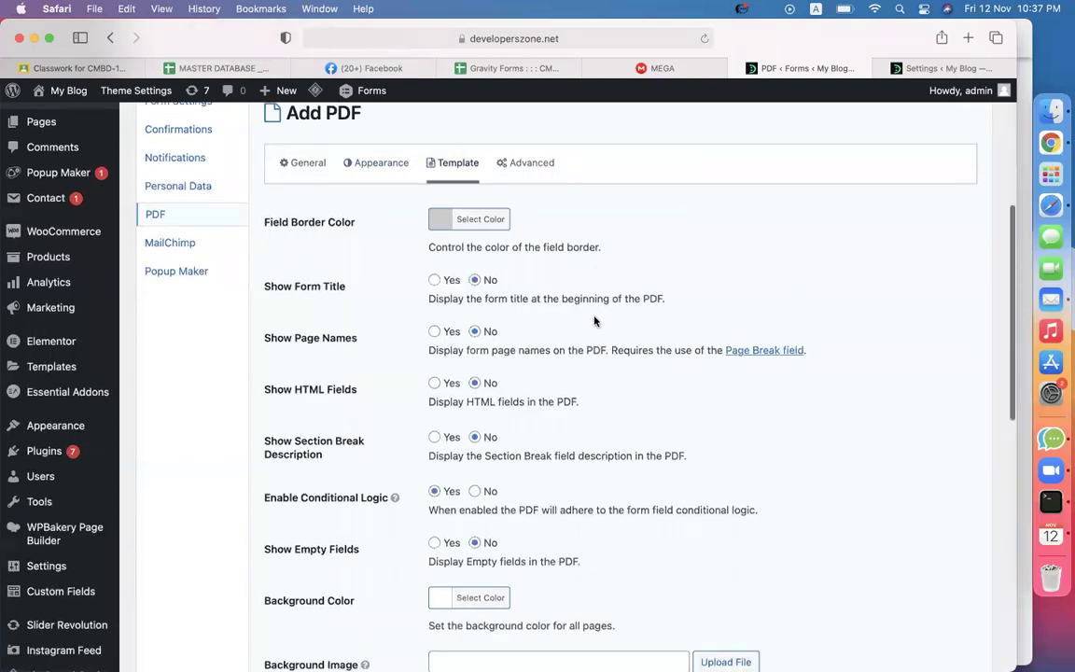
click(564, 374)
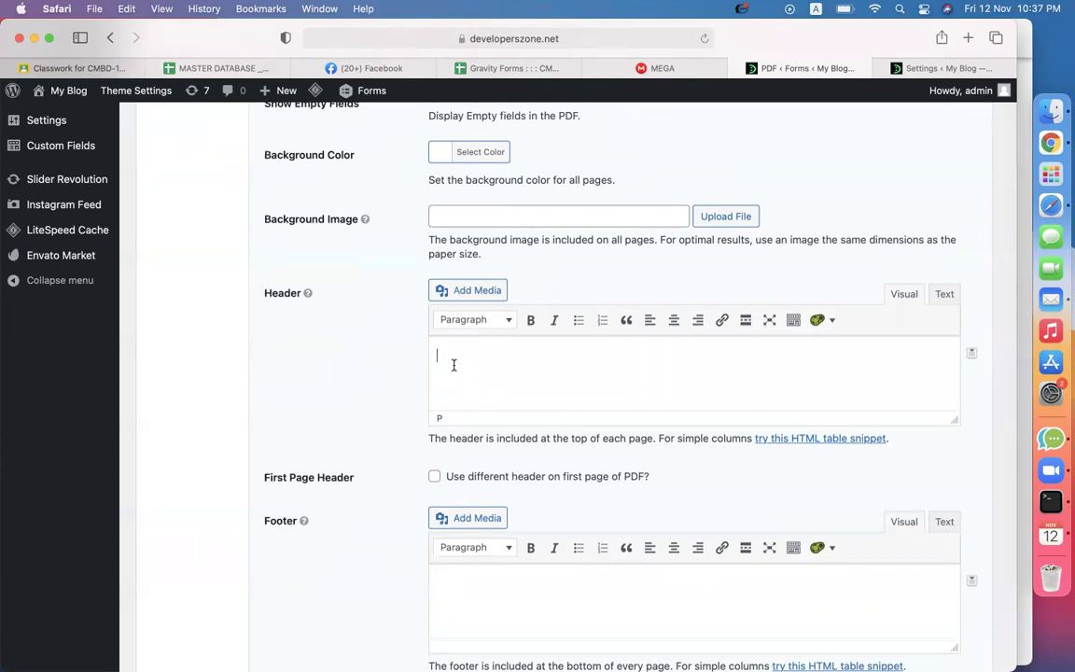
Start a media upload and browse to the Desktop assets/CodemanBD.com folder.
click(467, 291)
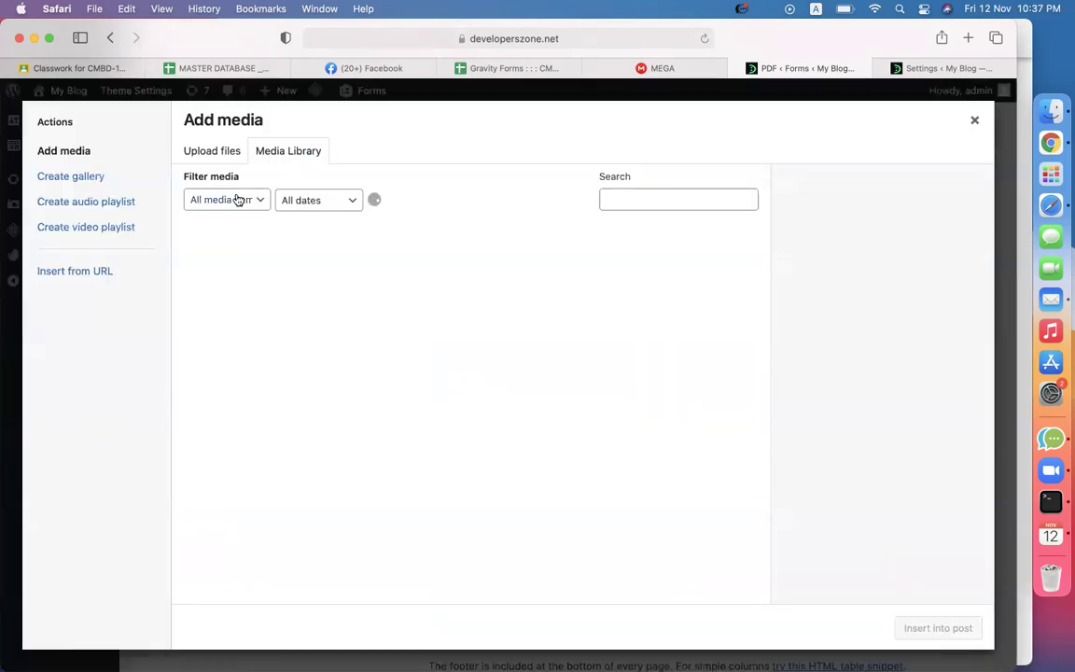
click(233, 153)
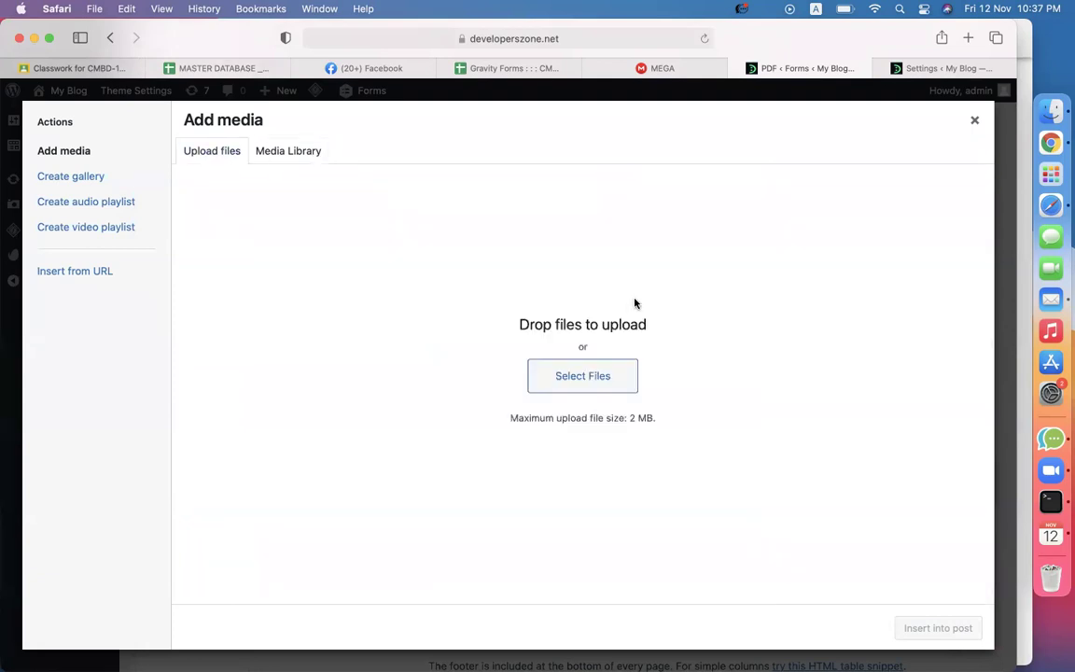
click(566, 374)
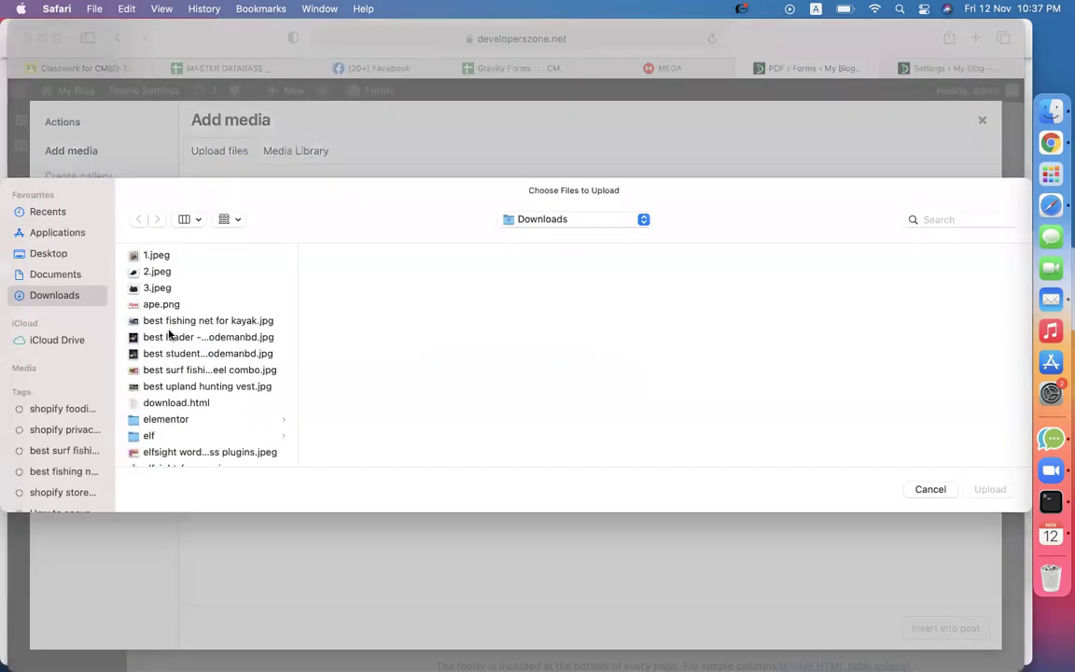
click(41, 254)
click(166, 258)
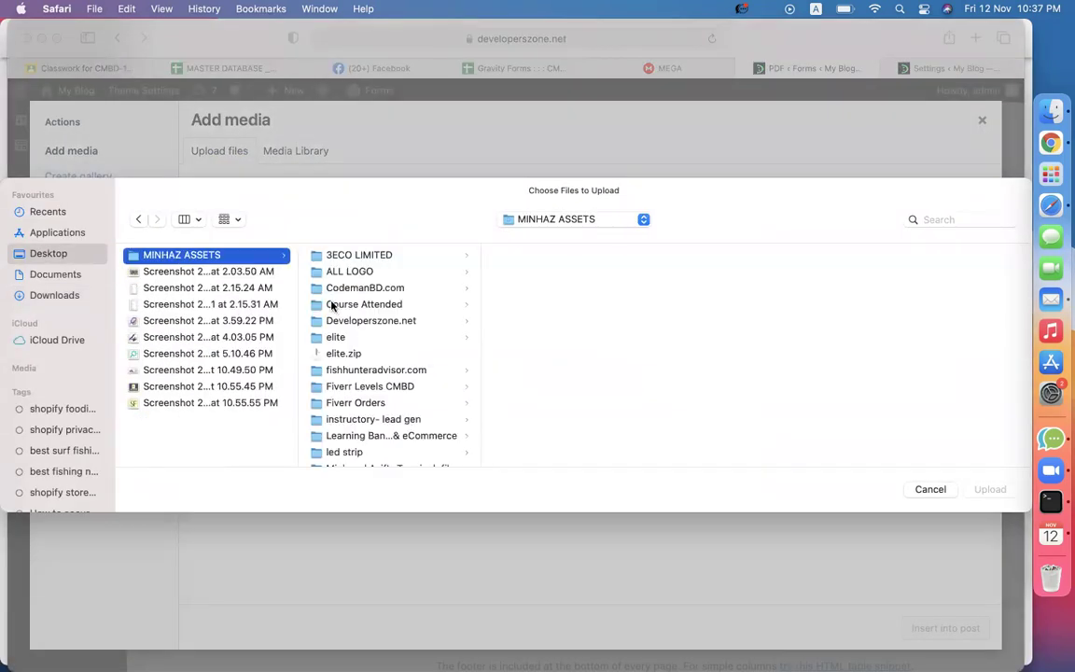
click(373, 289)
click(546, 354)
Pick CMBD-BLACK-LOGO.png from the folder and upload it.
key(l)
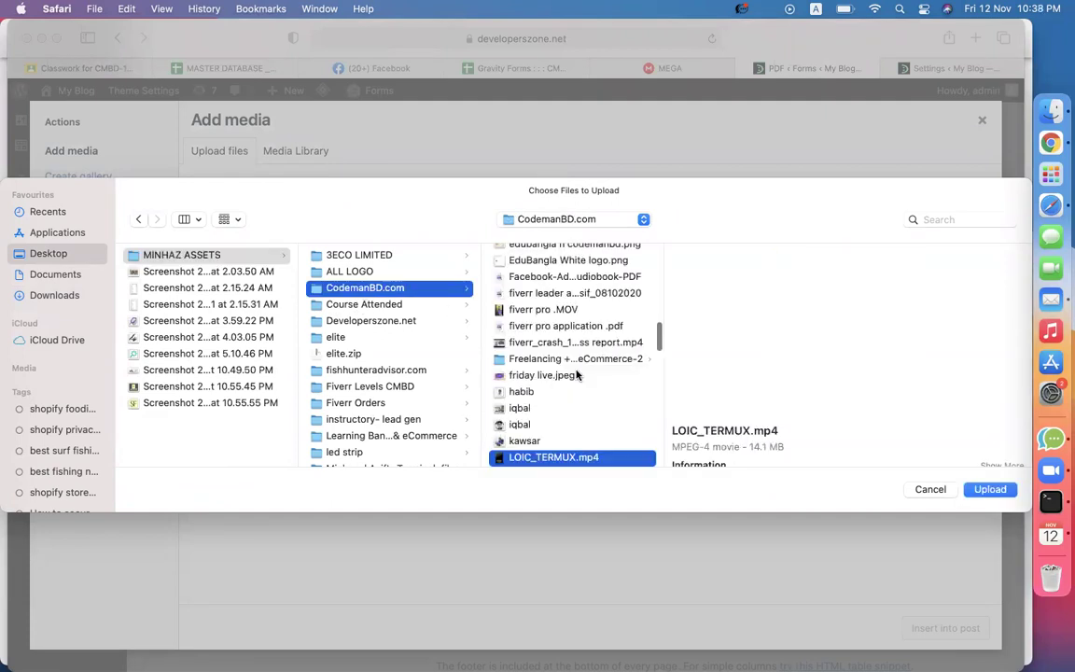
key(Down)
key(Down)
key(Down)
key(Down)
key(Down)
key(Down)
key(Down)
key(Down)
key(Down)
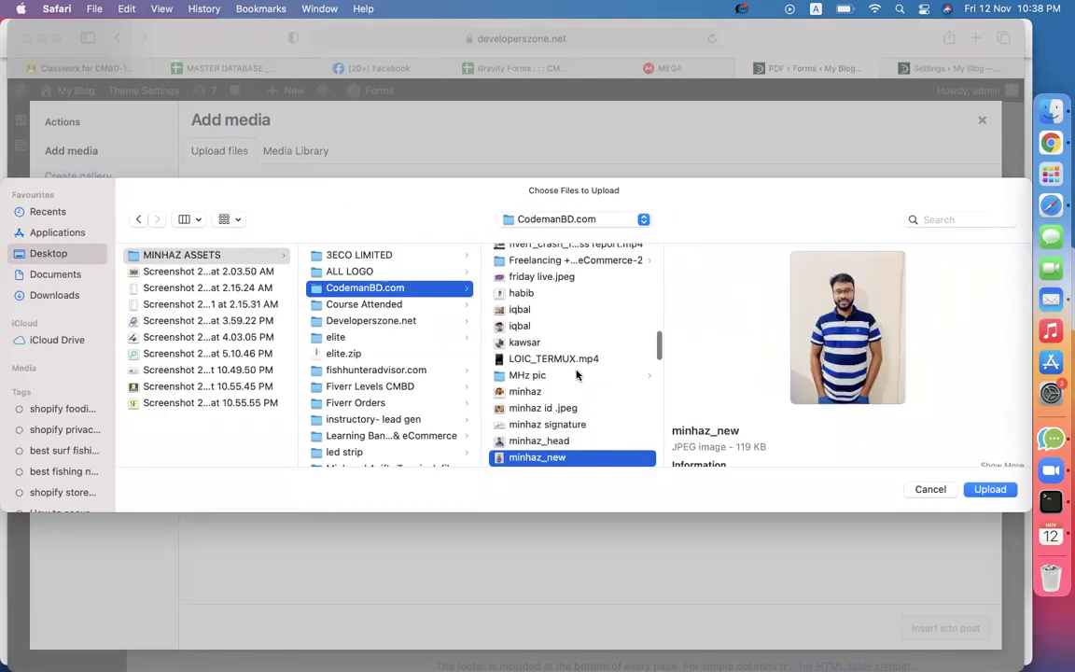
key(Down)
key(Down)
key(Down)
key(Down)
key(Down)
key(Down)
key(Down)
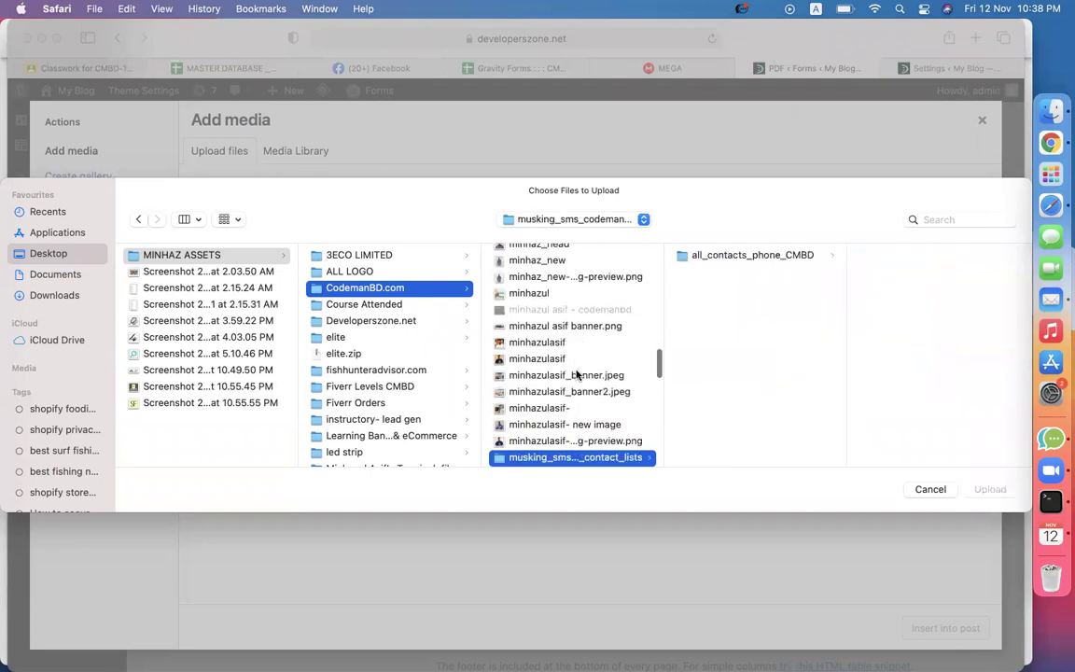
key(c)
key(o)
key(Down)
key(Down)
key(Down)
key(Down)
key(Up)
key(Up)
key(Up)
key(Up)
key(Up)
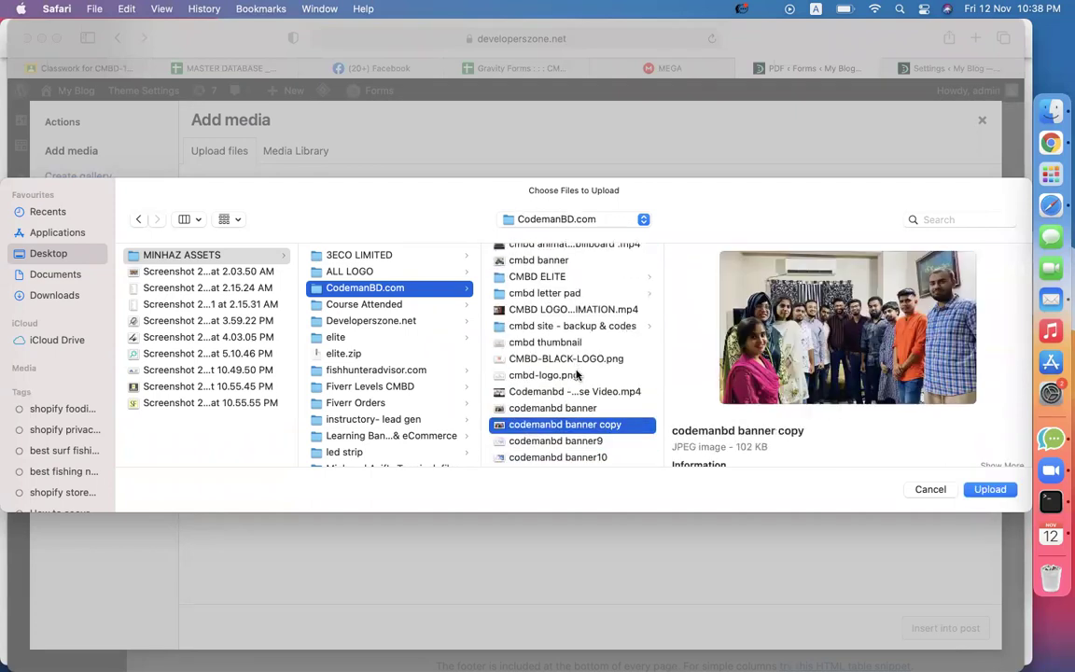
key(Up)
key(Return)
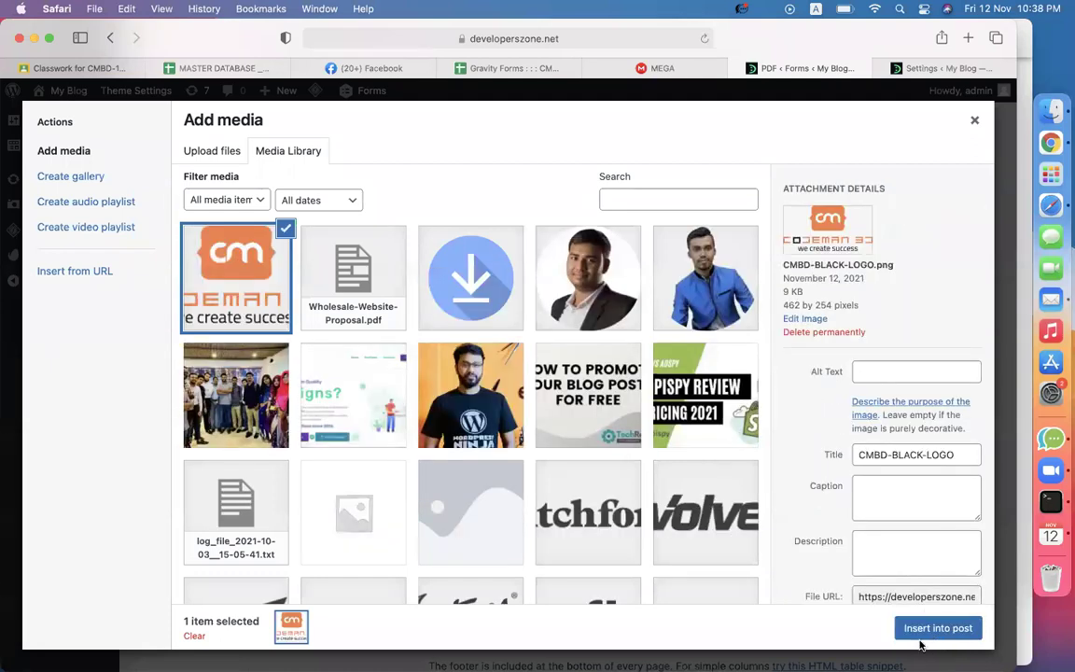
Insert the logo into the header and shrink it with its corner handle.
click(917, 627)
click(551, 373)
drag(664, 404, 602, 395)
click(654, 359)
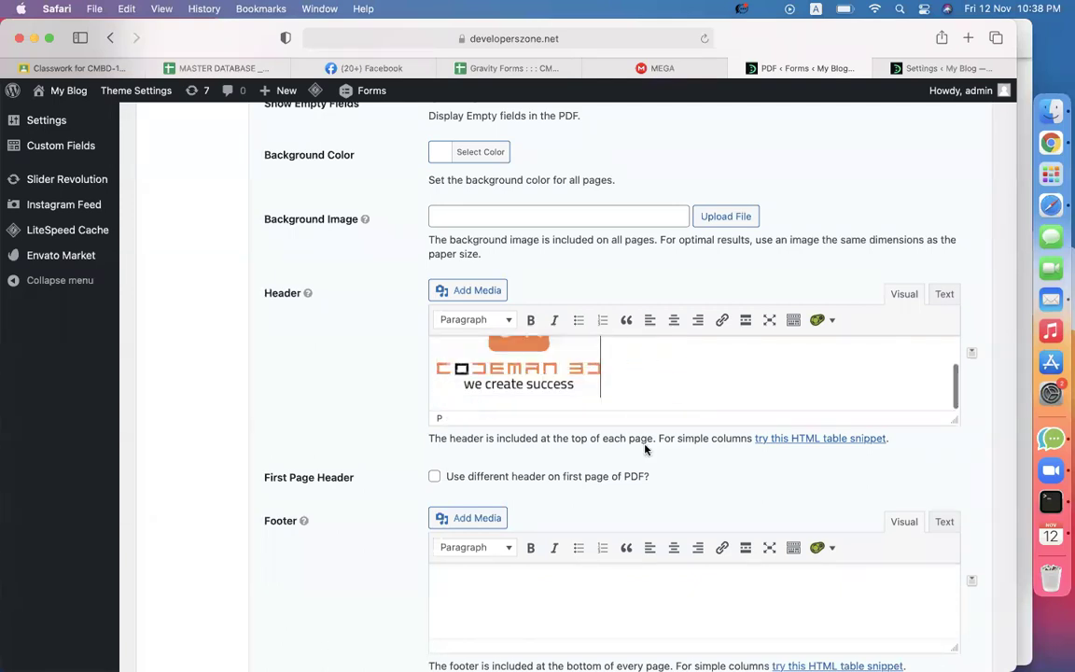
scroll(607, 420, down, 3)
click(588, 489)
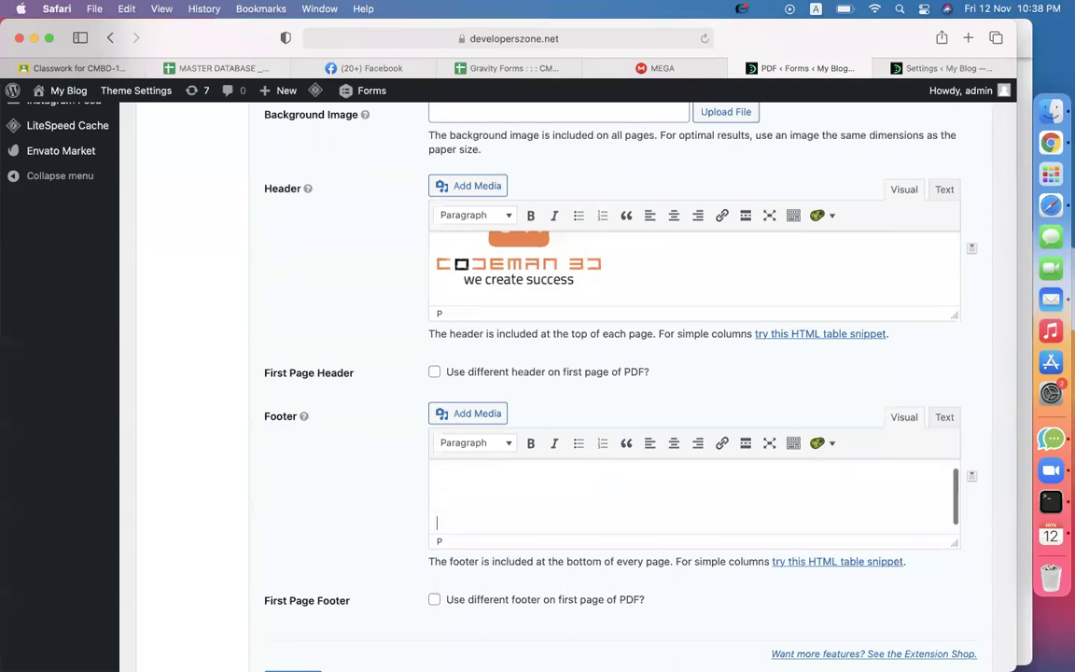
text(Codemanbd)
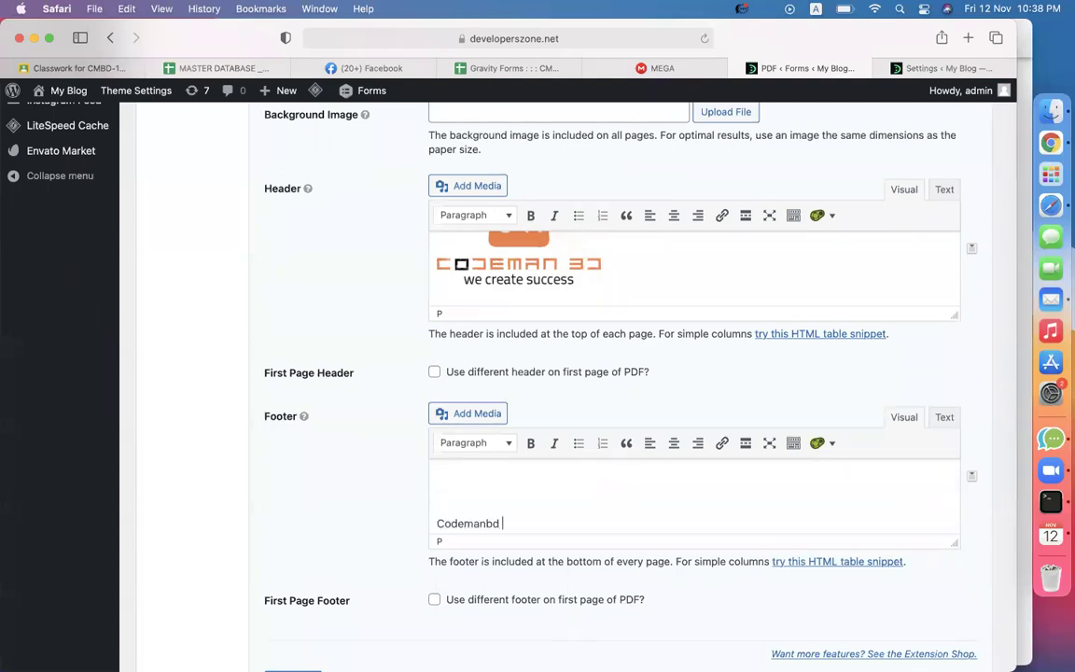
key(Return)
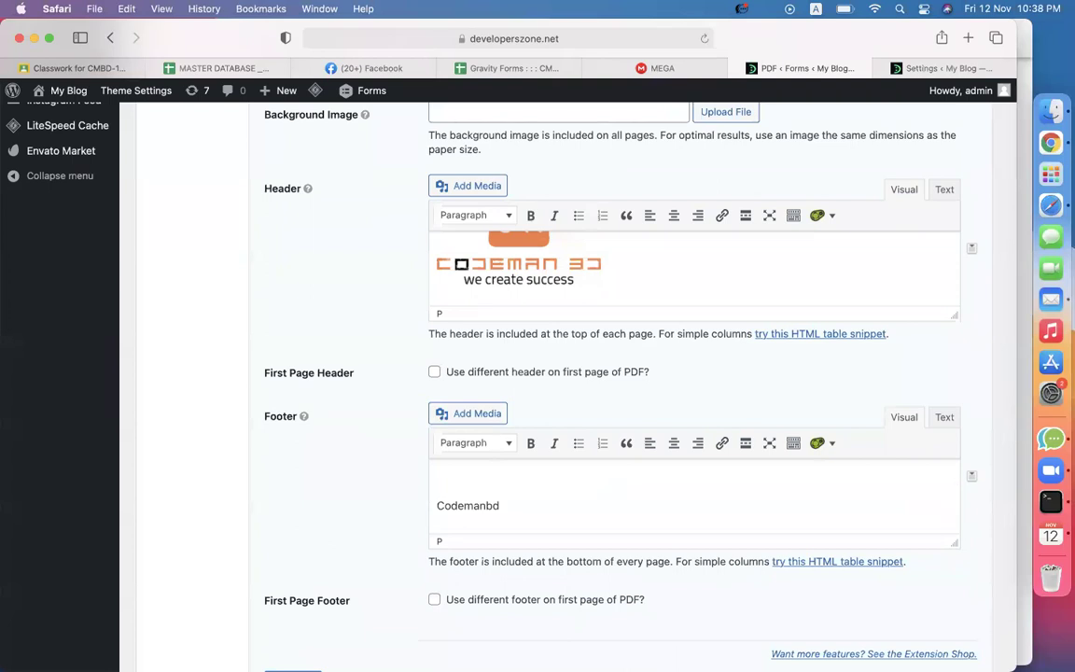
text(www.codemanbd.com)
Save the new PDF configuration with Add PDF.
scroll(337, 502, up, 10)
scroll(579, 465, down, 8)
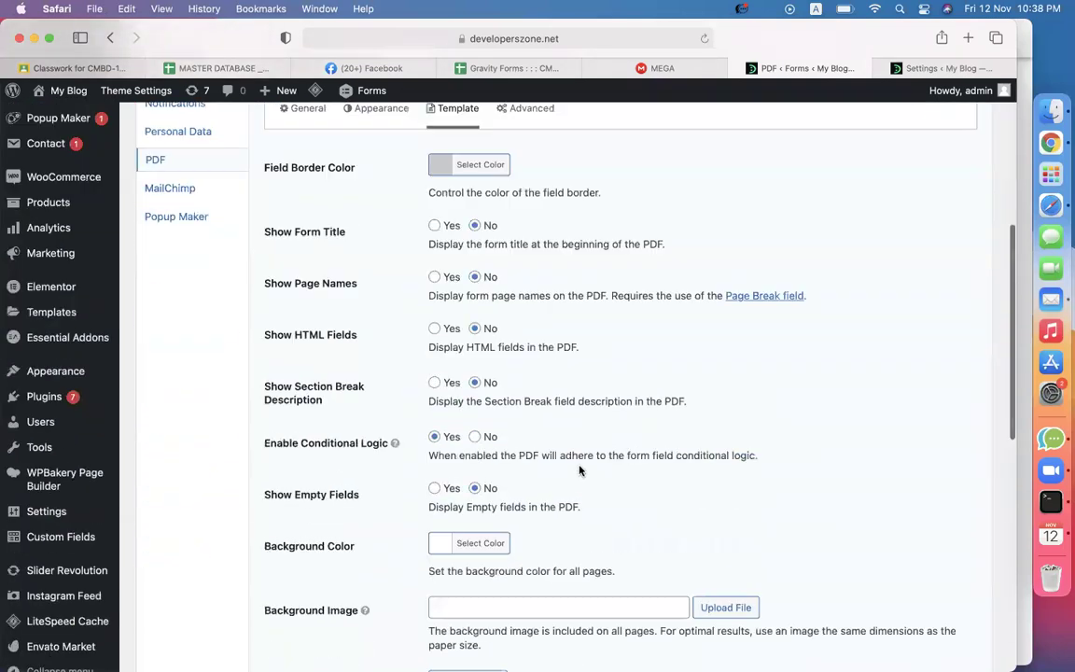
scroll(579, 465, down, 5)
click(298, 547)
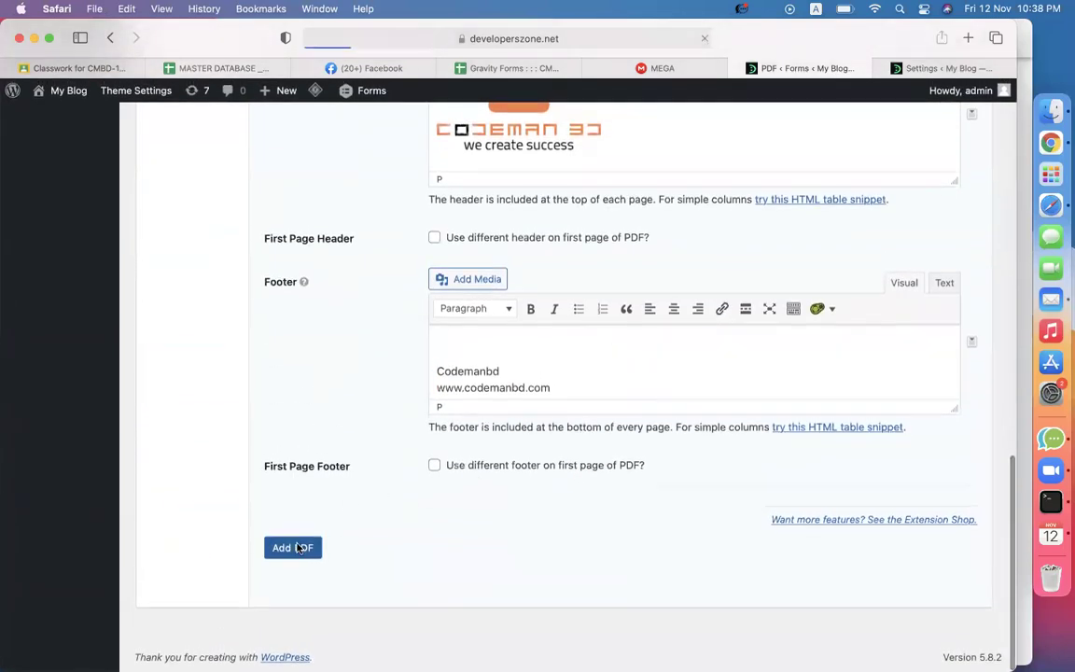
Read the Google Docs notes on the Gravity PDF shortcode and confirmation, then return to the PDF settings.
click(523, 70)
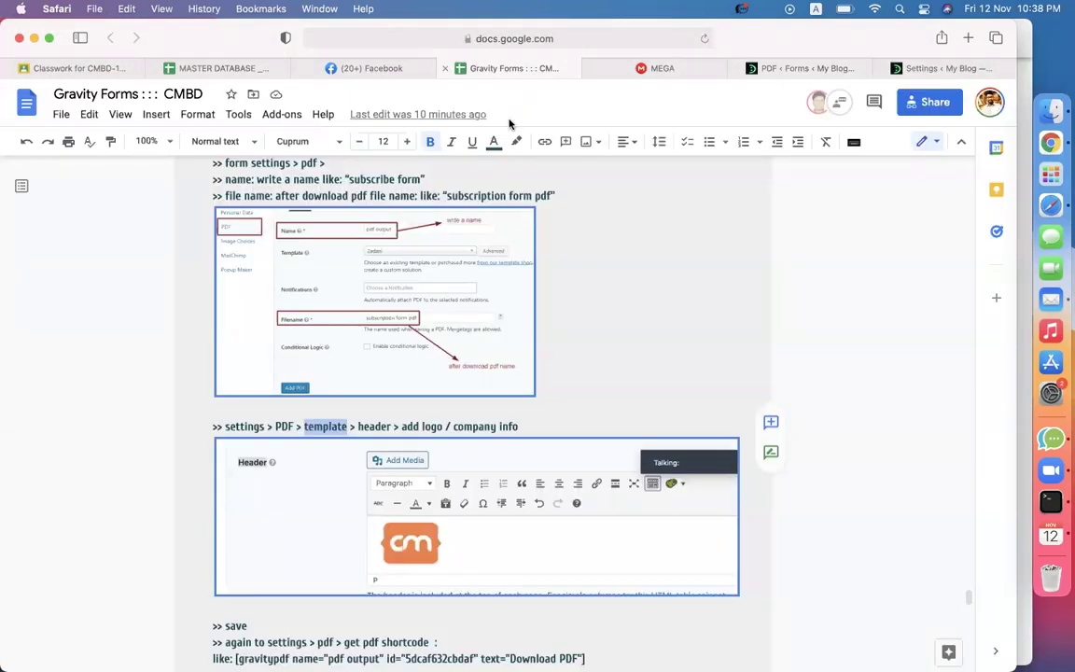
scroll(505, 425, down, 3)
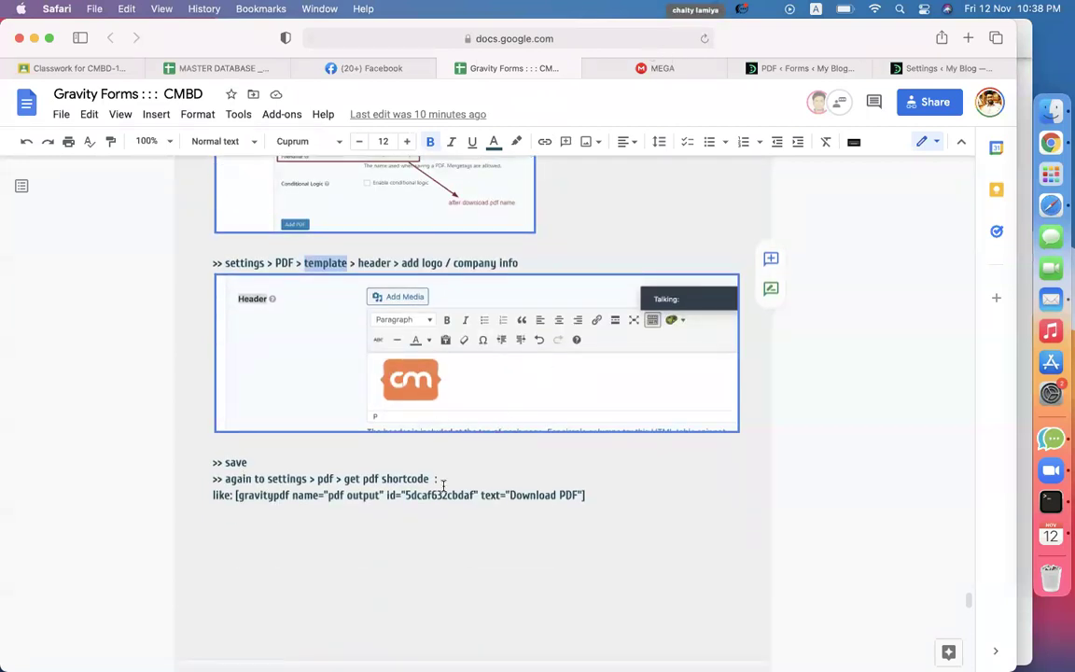
scroll(443, 484, down, 10)
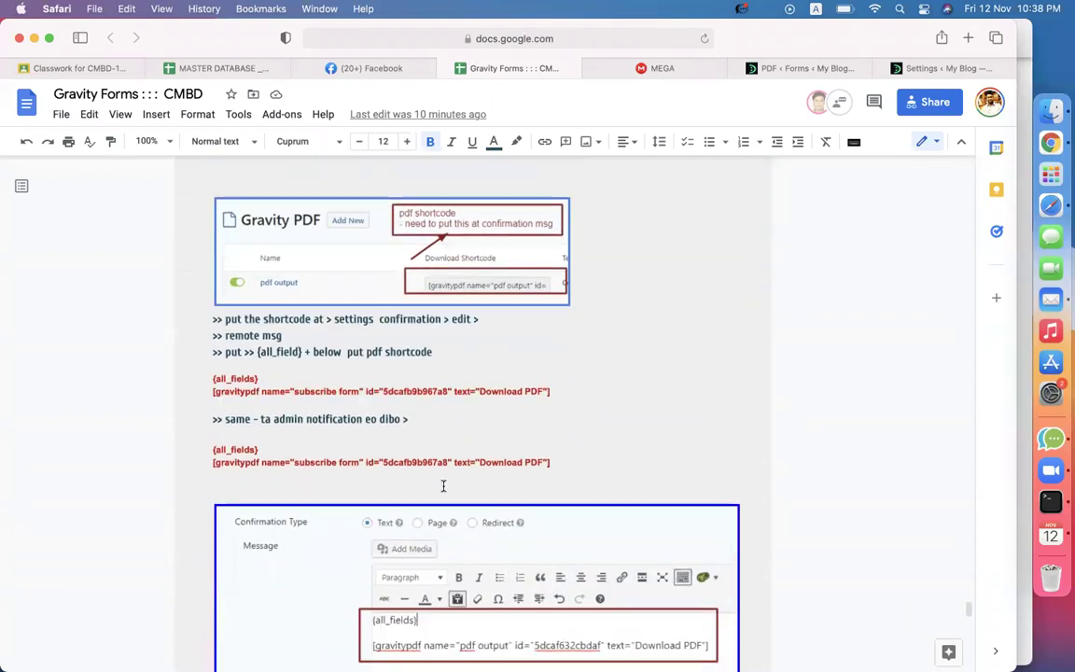
scroll(444, 486, down, 1)
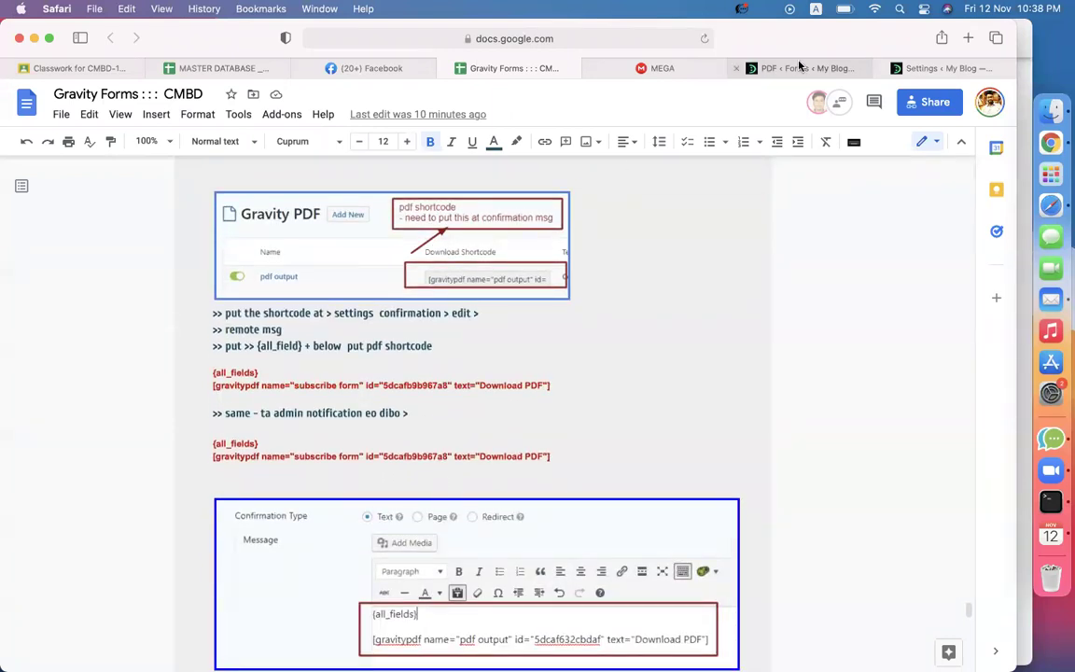
click(766, 68)
scroll(416, 344, down, 8)
Copy the Contact form download PDF's download shortcode from the form's PDF list, then go to Confirmations.
scroll(463, 384, up, 4)
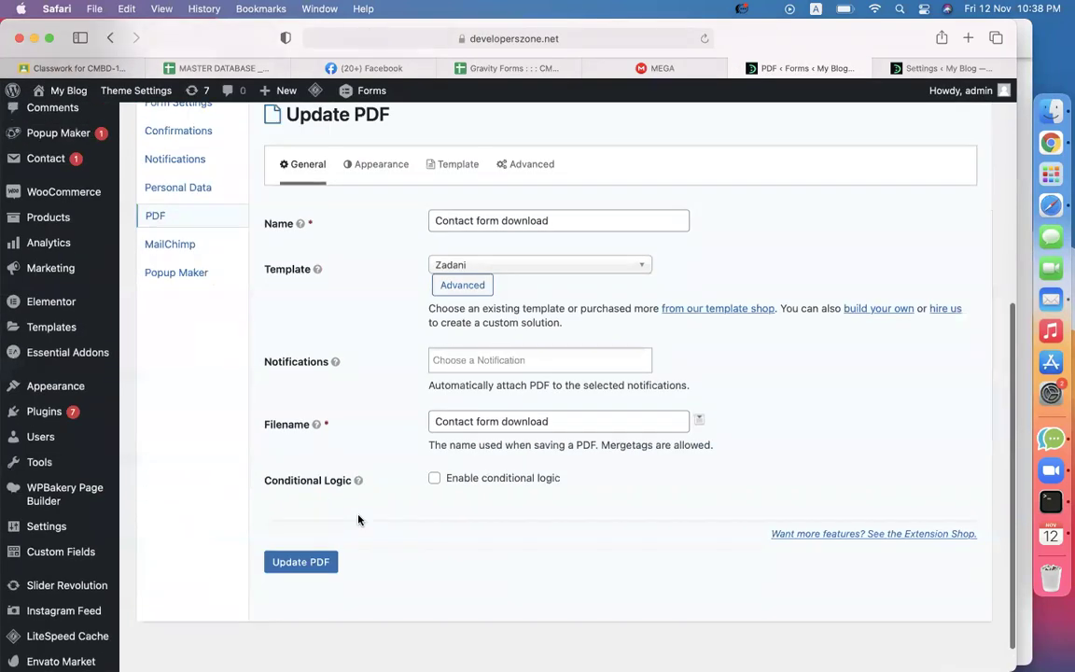
click(178, 329)
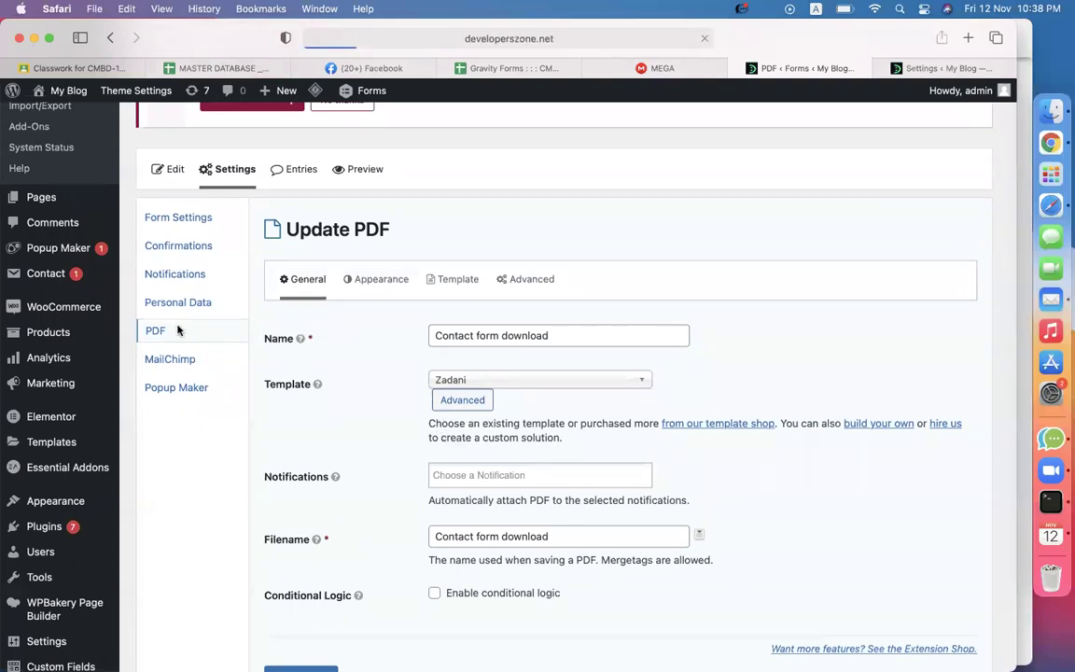
scroll(350, 390, down, 2)
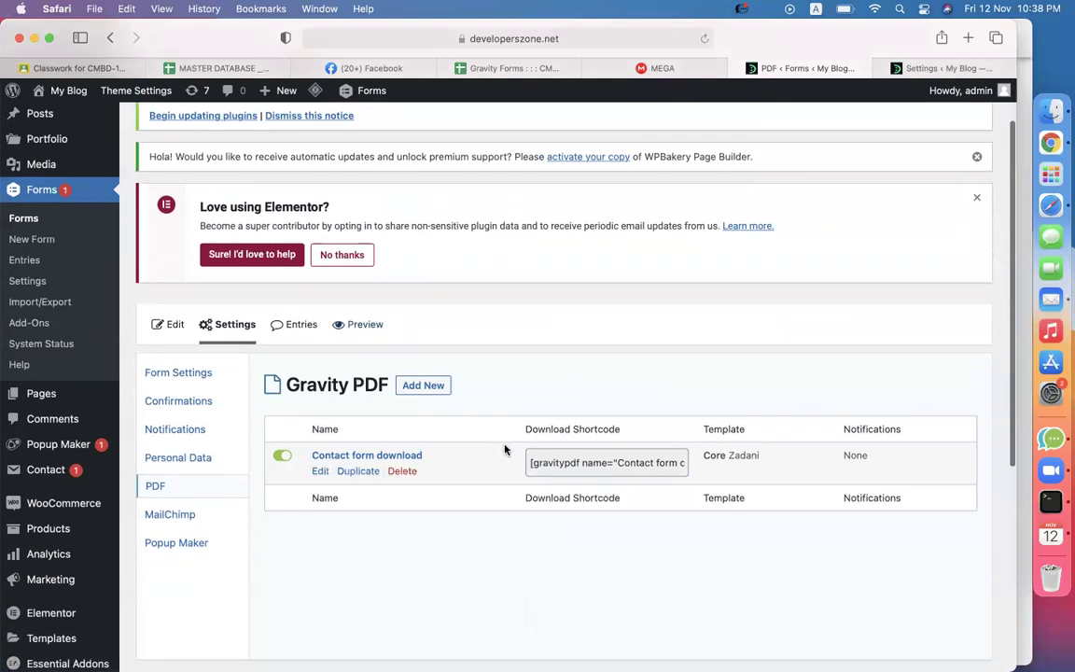
click(564, 465)
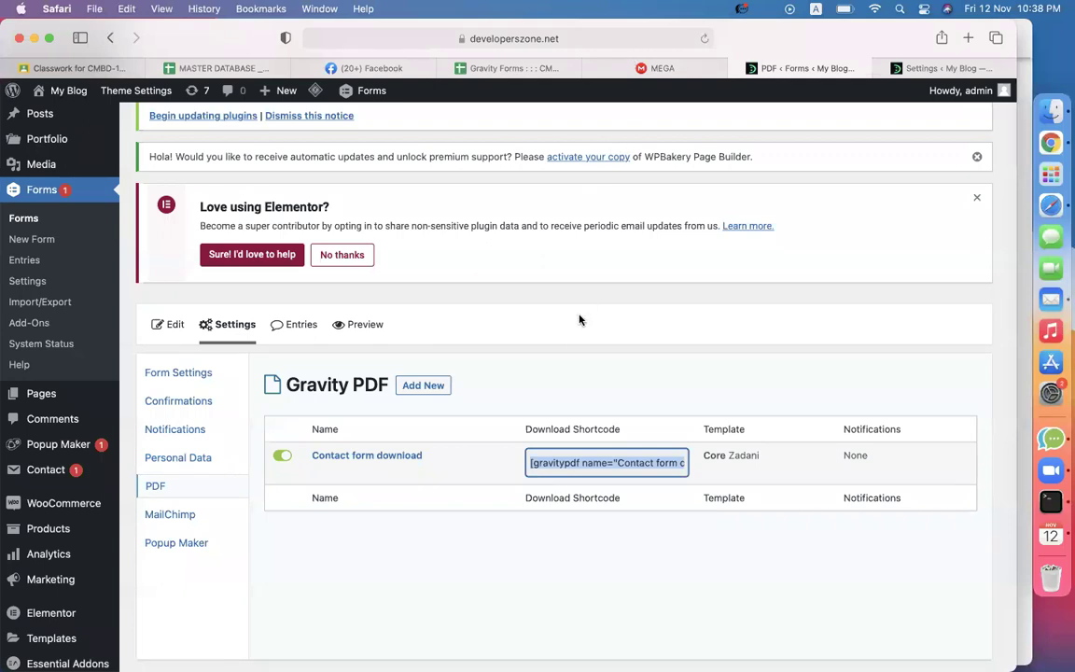
click(171, 404)
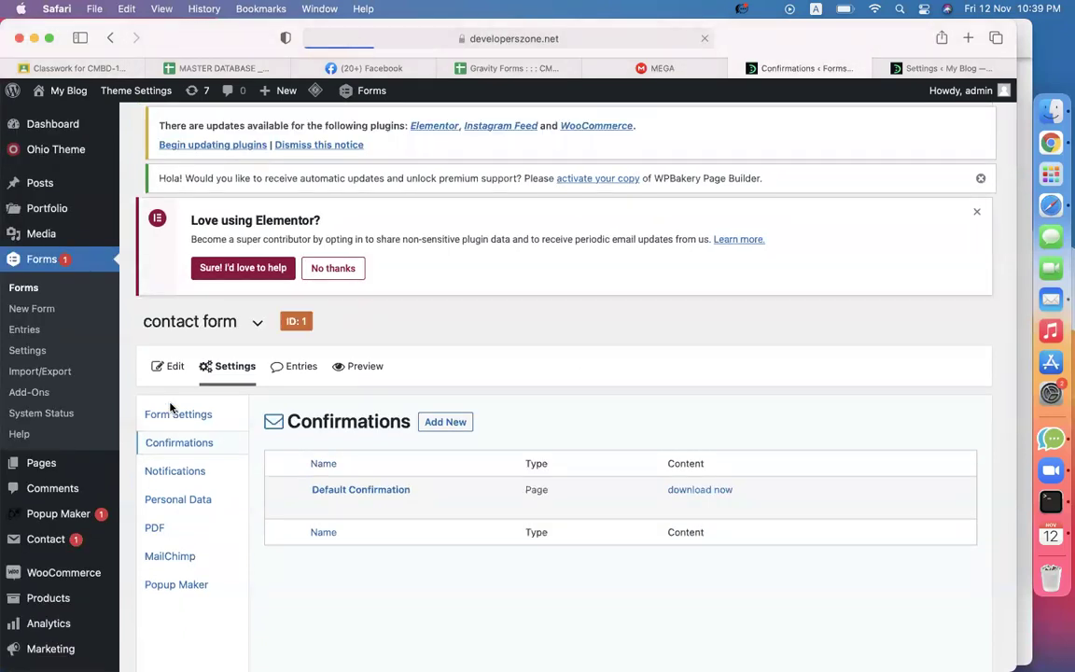
Make the Default Confirmation a Text message containing the {all_fields} merge tag.
mouse_move(338, 537)
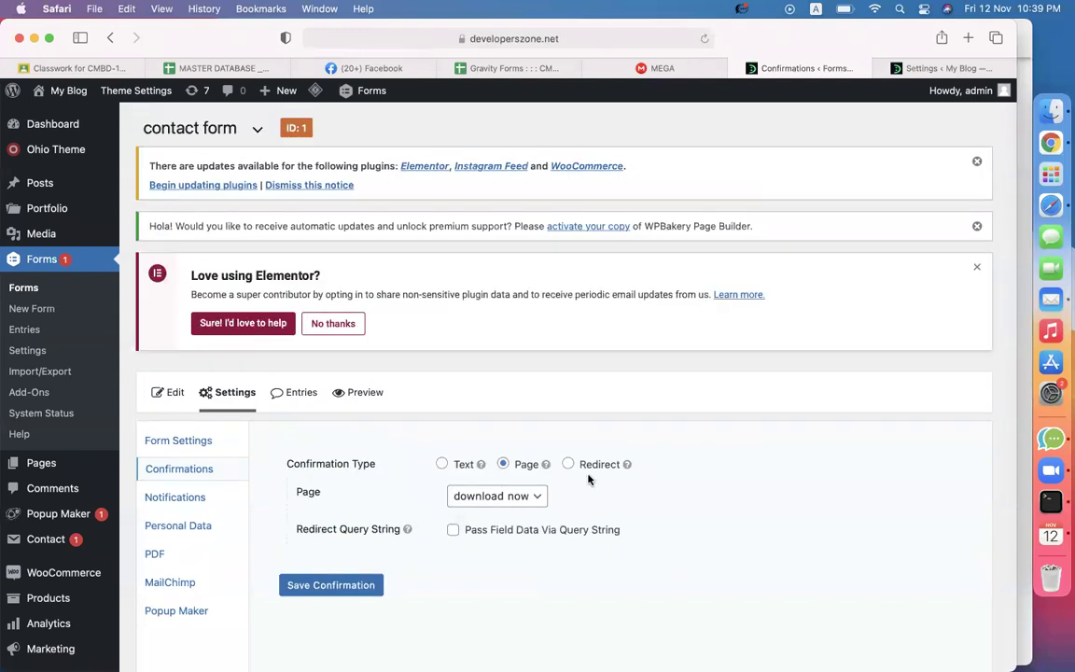
scroll(574, 476, down, 3)
click(441, 332)
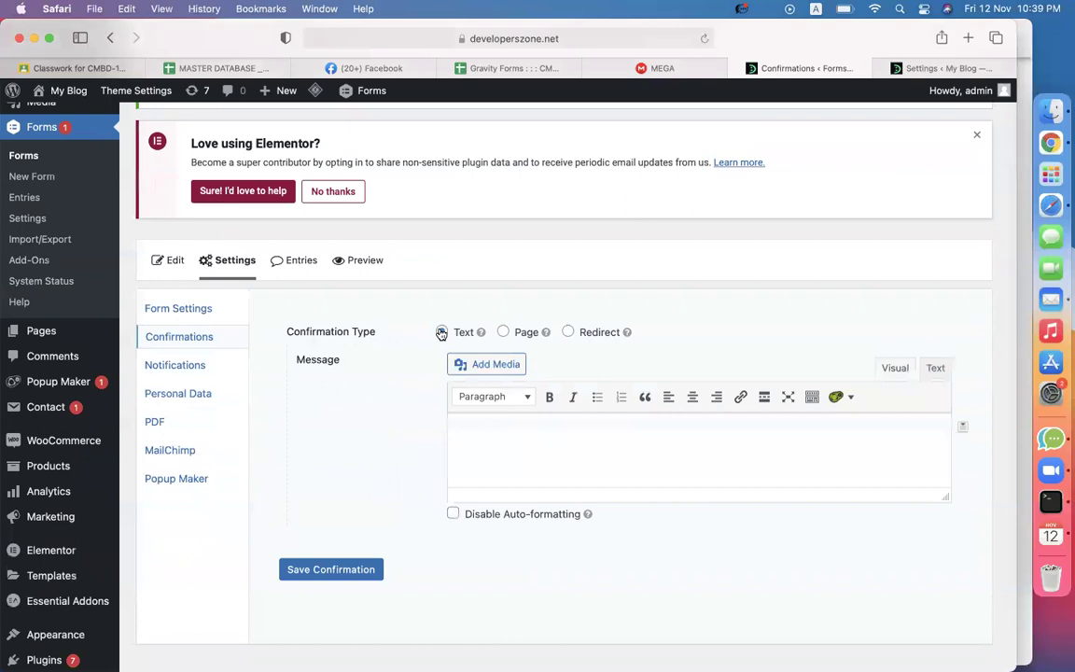
scroll(671, 435, down, 1)
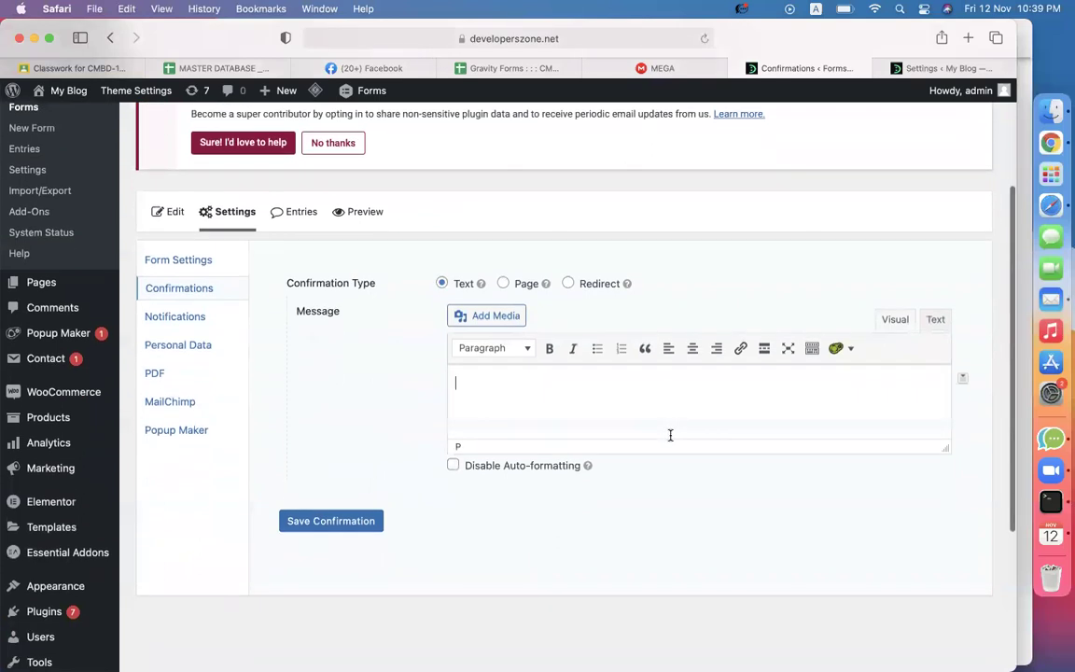
click(967, 379)
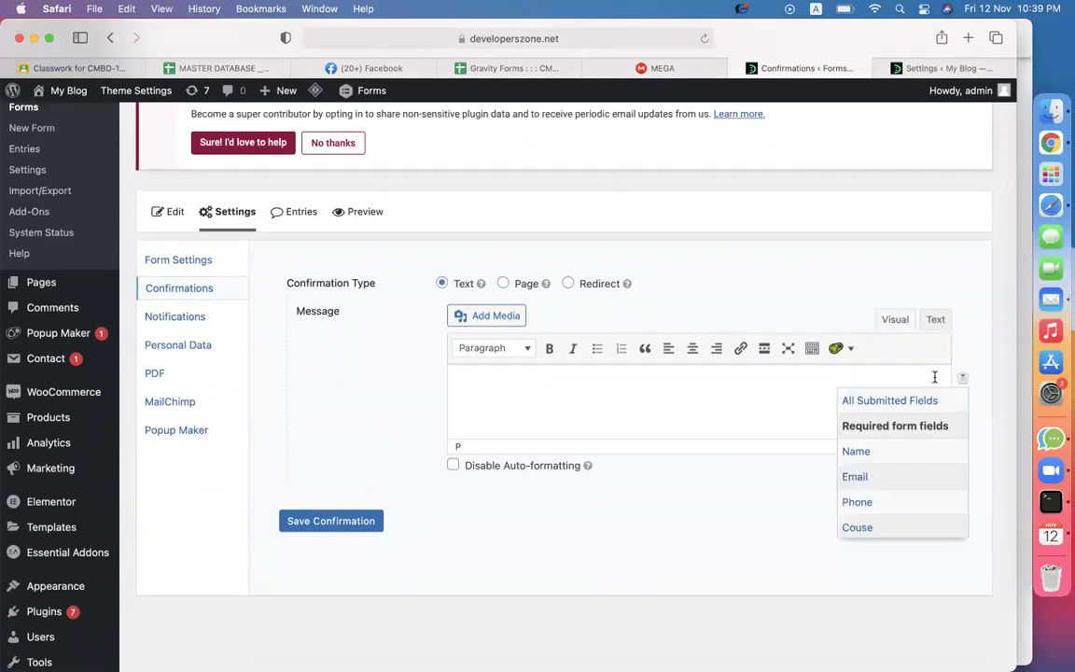
click(855, 401)
Paste the gravitypdf shortcode on a new line below {all_fields}, save, and return to Forms.
triple_click(538, 384)
click(564, 384)
key(Return)
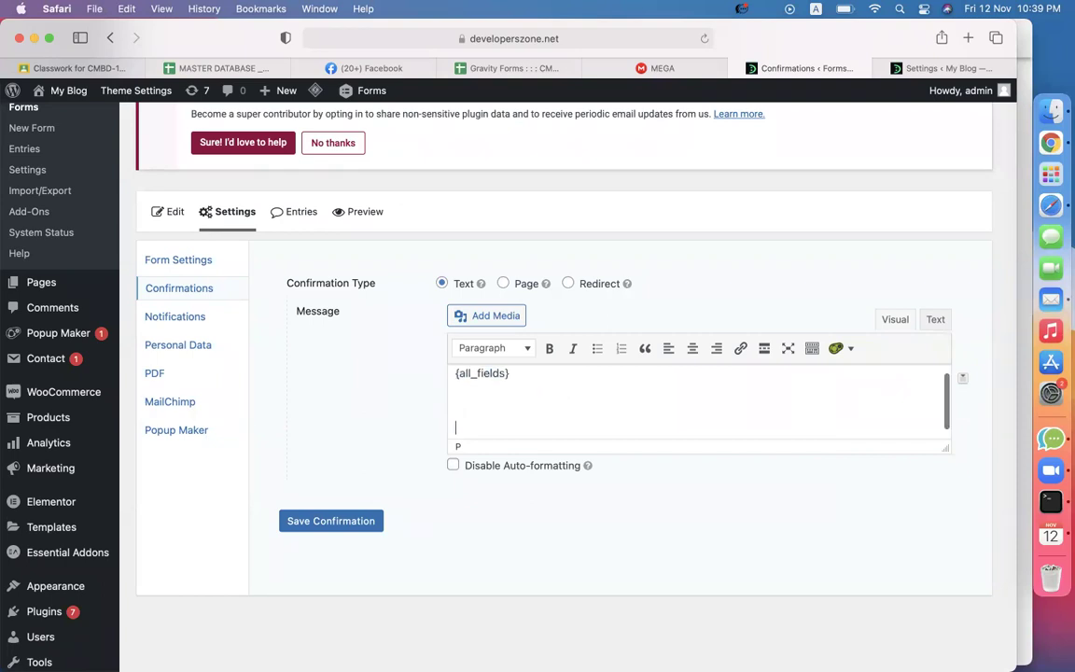
text([gravitypdf name="Contact form download" id="618e9828e5d68" text="Download PDF"])
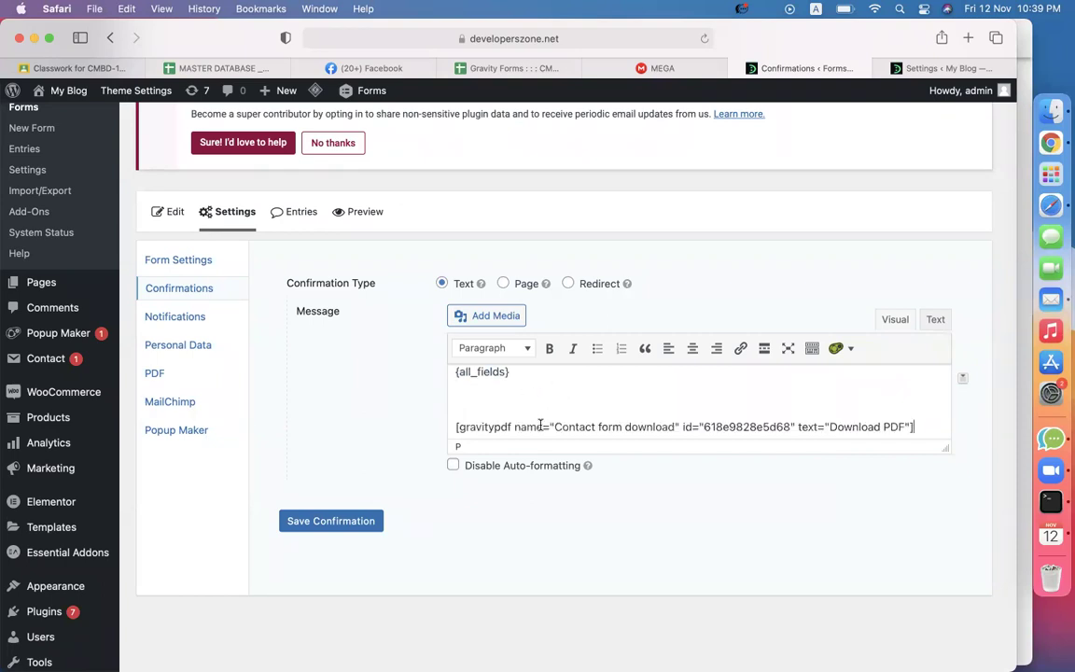
triple_click(541, 426)
click(517, 403)
scroll(517, 392, up, 1)
drag(516, 387, 444, 382)
click(470, 408)
scroll(487, 408, down, 1)
triple_click(480, 419)
click(329, 524)
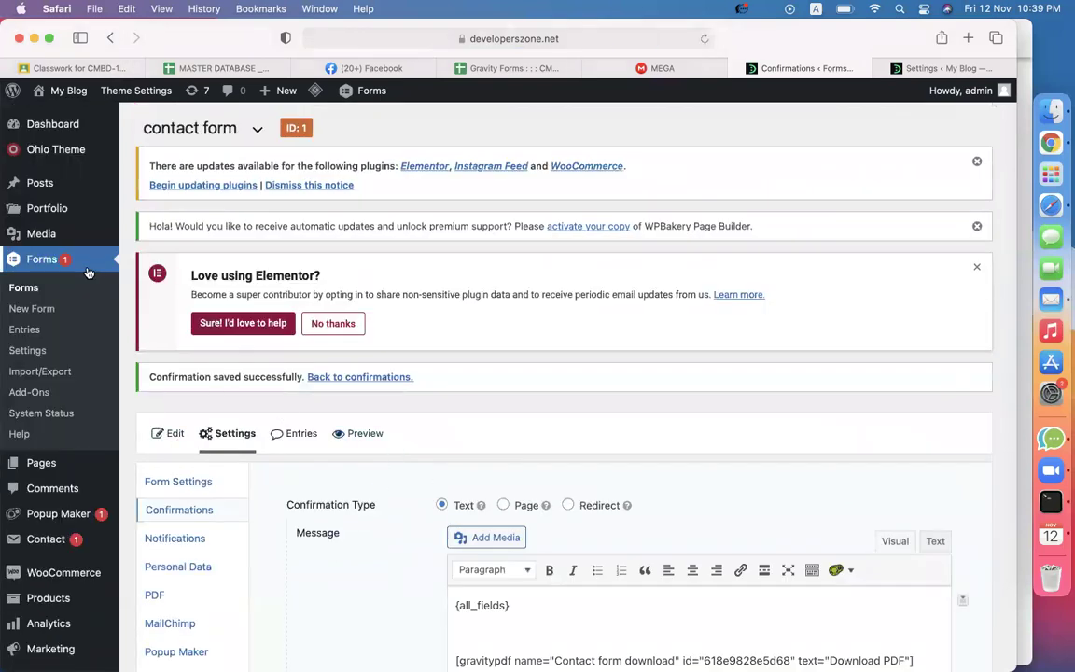
click(24, 289)
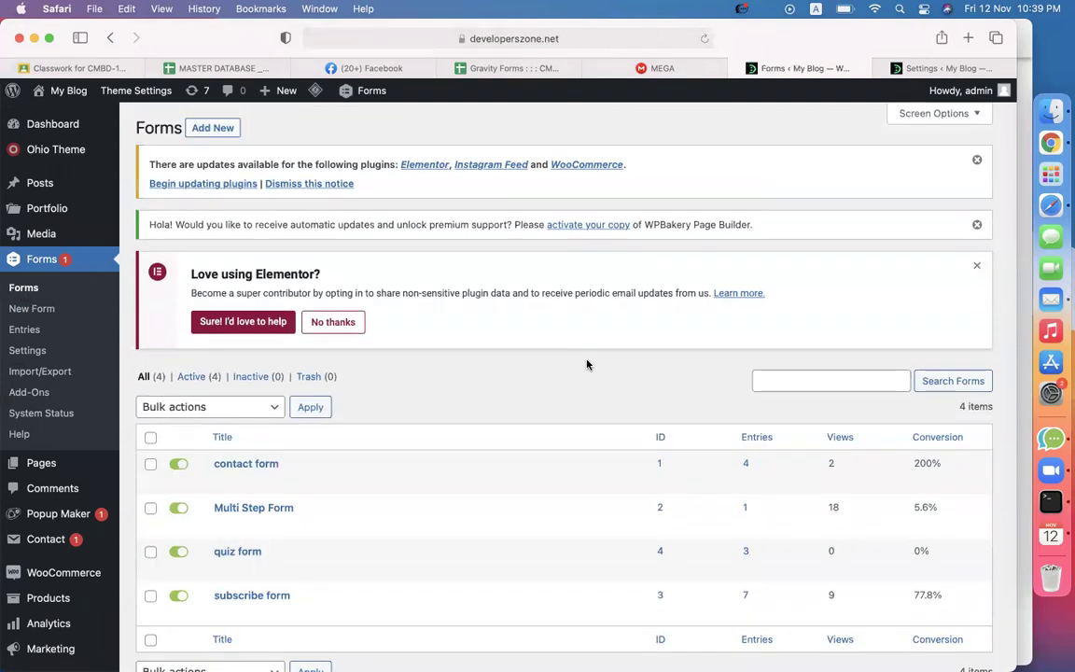
Create a new page titled 'contact form'.
scroll(401, 369, down, 3)
mouse_move(244, 359)
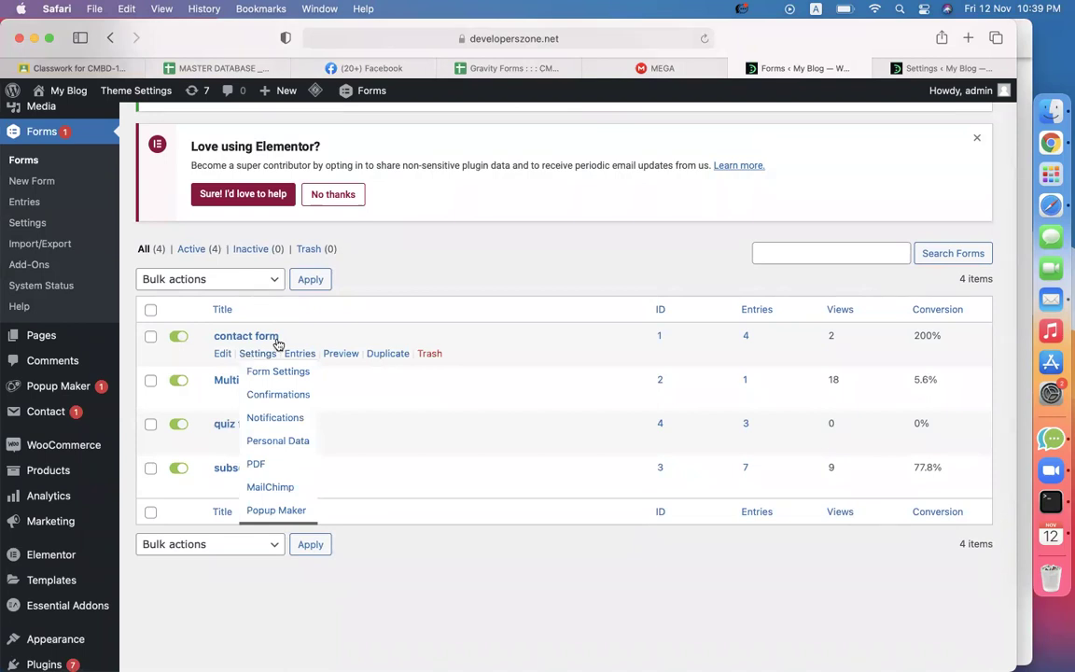
scroll(175, 280, up, 3)
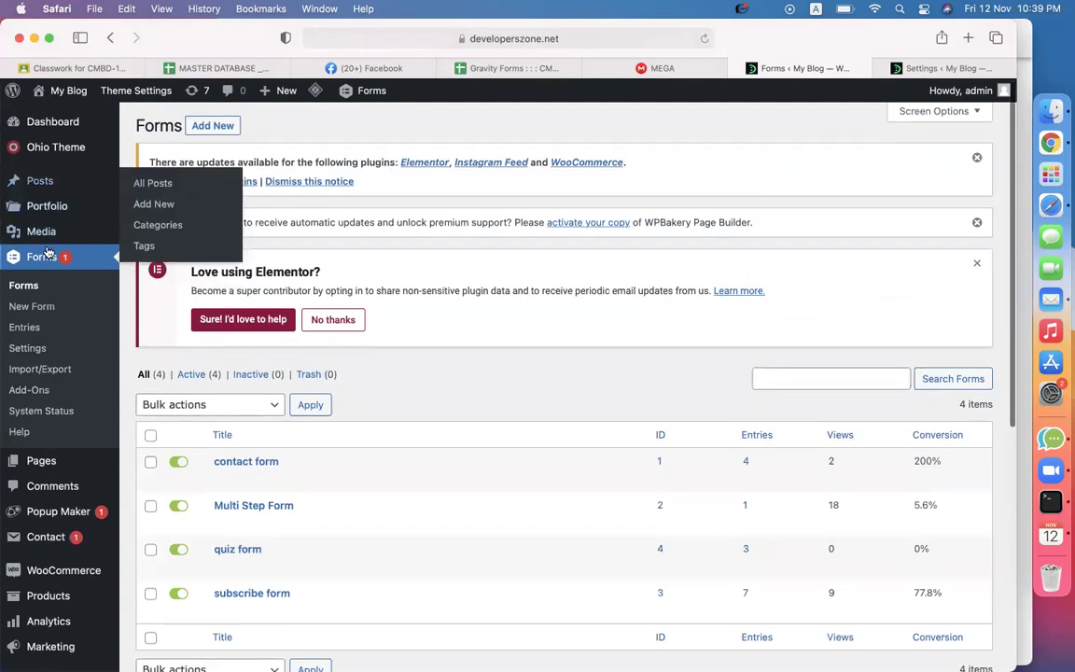
scroll(47, 382, down, 2)
mouse_move(46, 383)
click(161, 399)
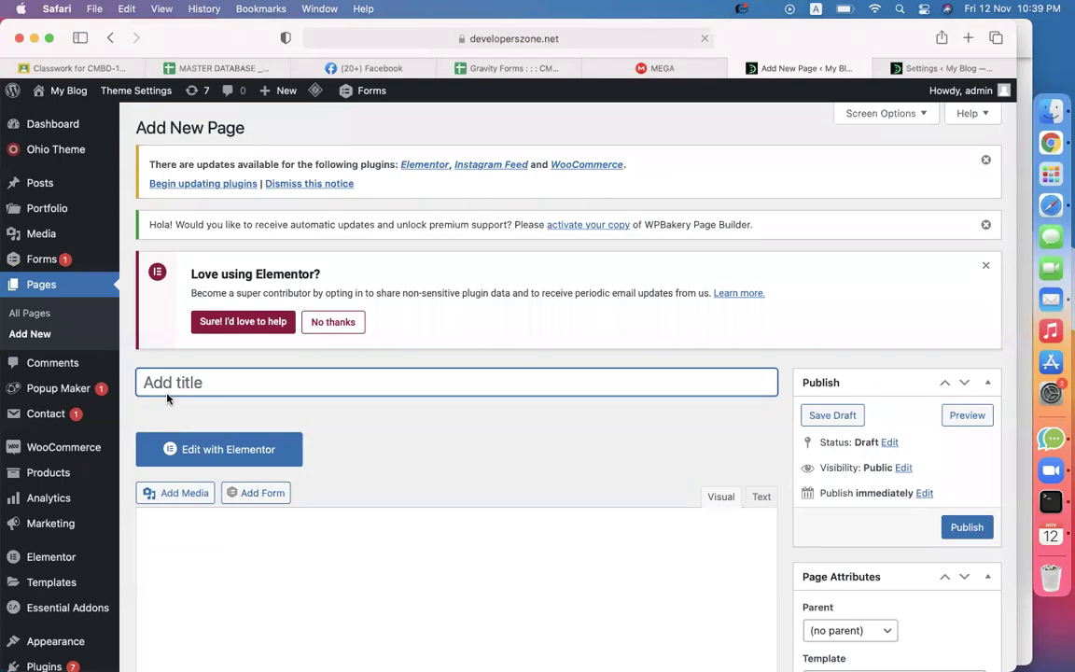
text(contact form)
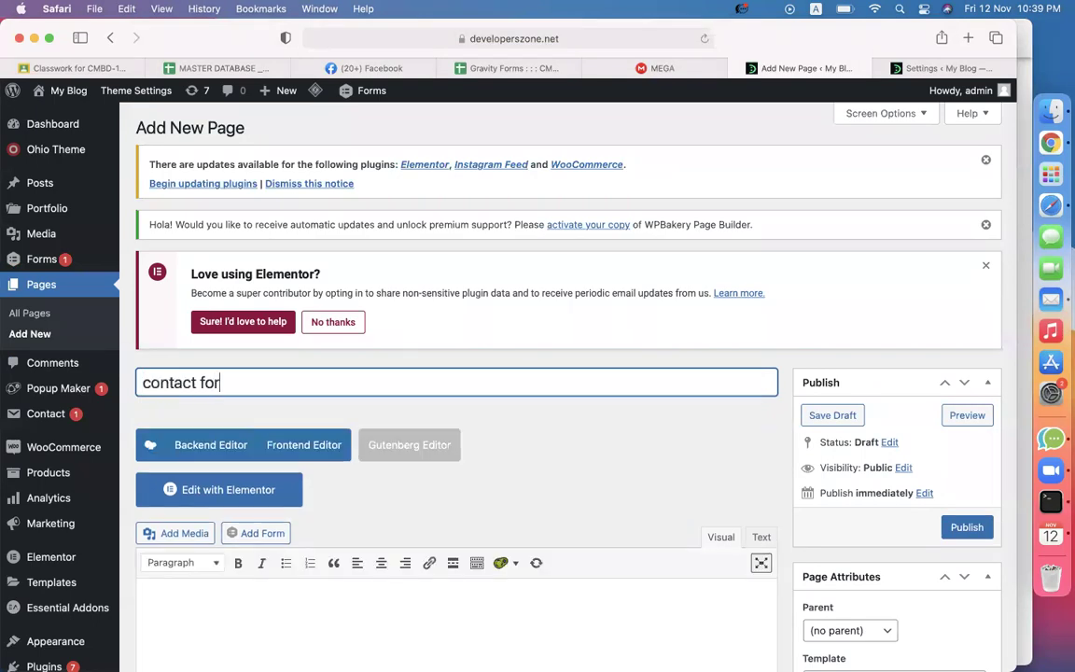
Embed the contact form in the page body with Add Form.
scroll(336, 418, down, 3)
click(299, 451)
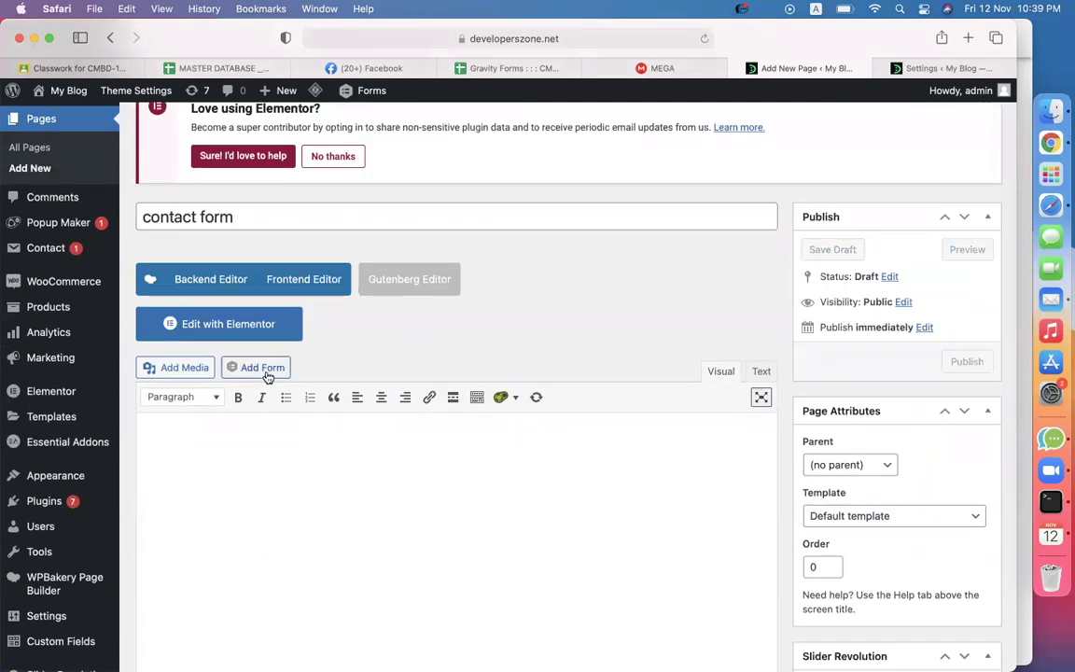
click(265, 370)
click(292, 239)
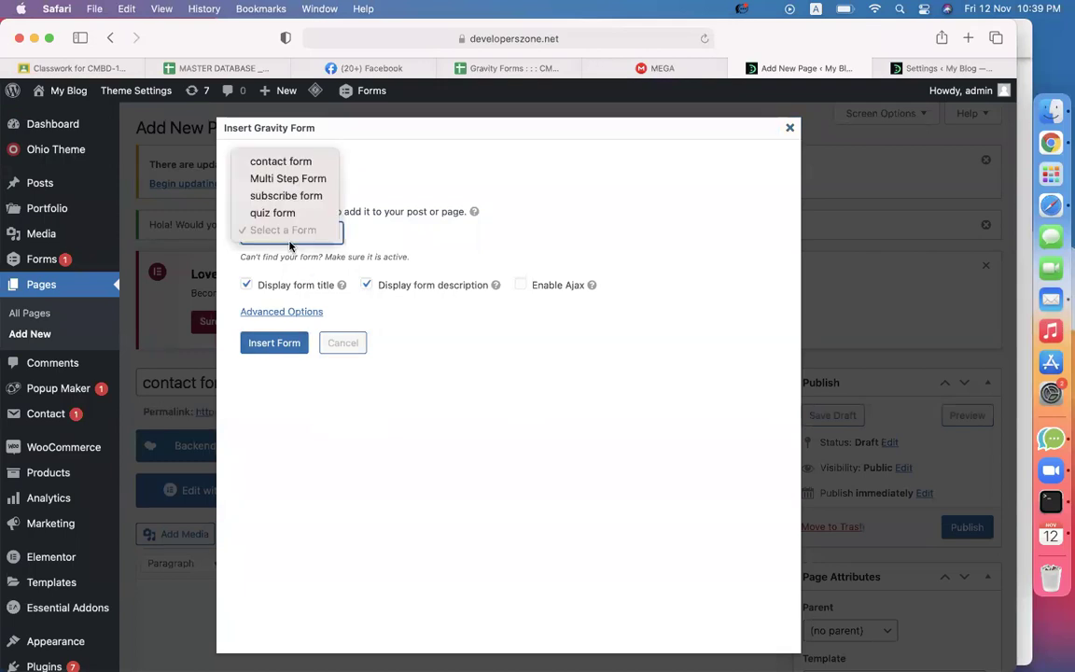
click(280, 161)
click(275, 343)
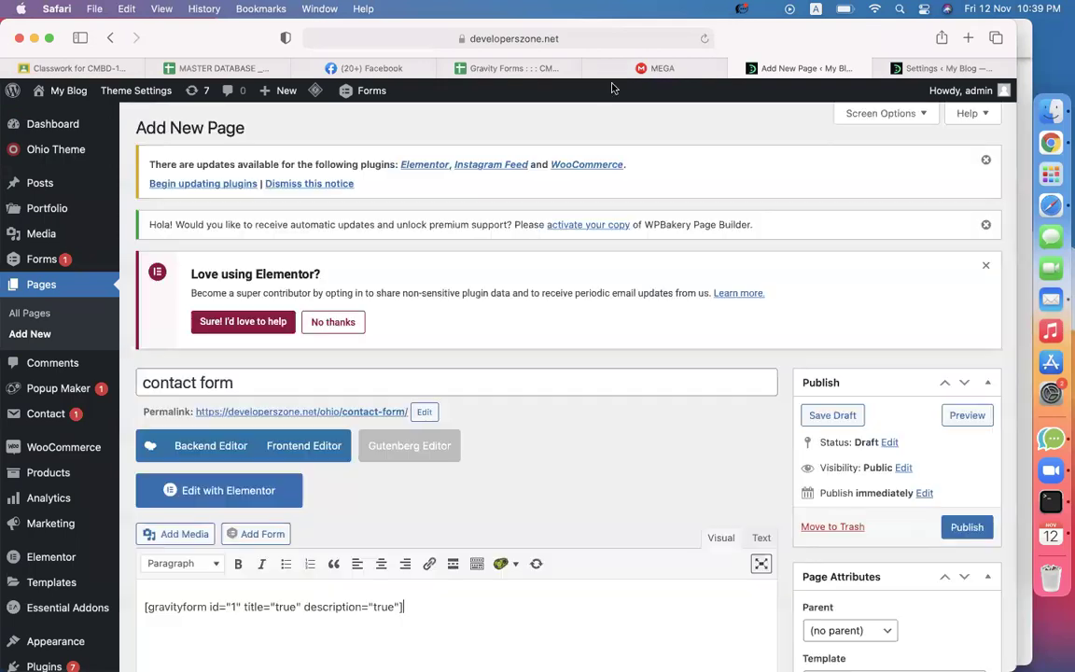
Publish the page and open it in a new browser tab.
scroll(689, 465, down, 3)
click(968, 409)
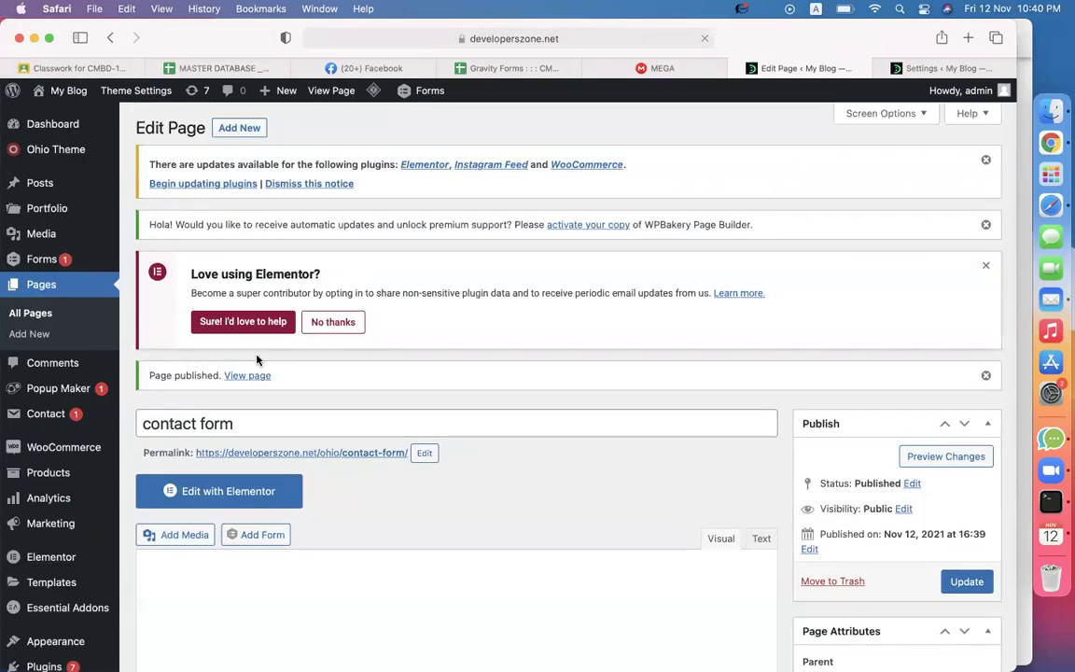
right_click(250, 378)
click(271, 385)
On the live page, enter the sender's name and e-mail address in the contact form.
click(812, 72)
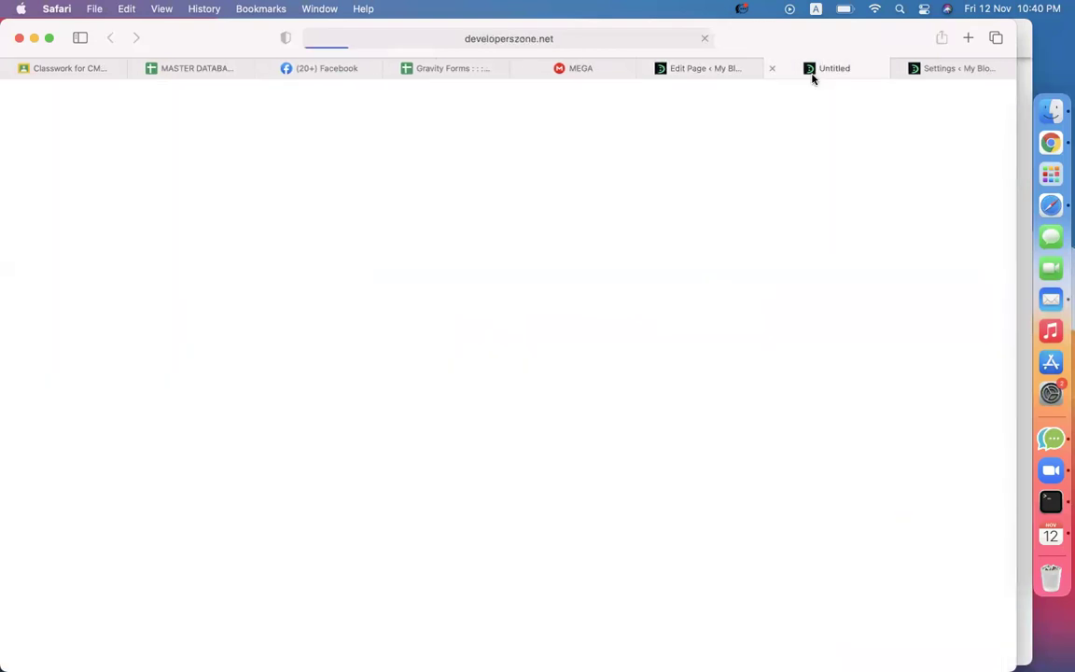
click(903, 68)
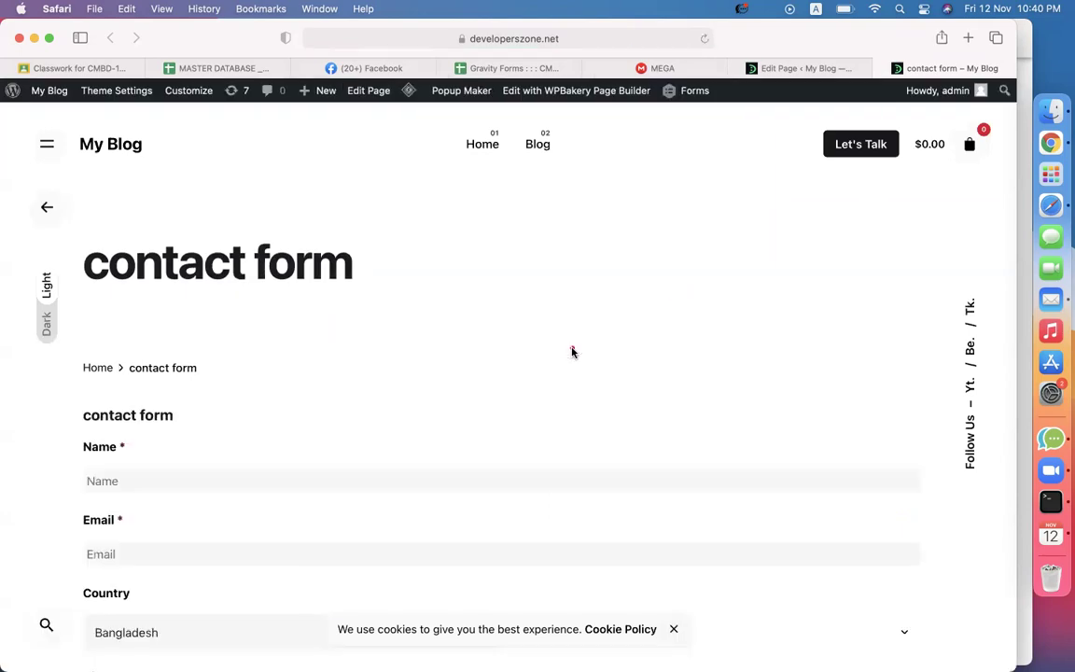
scroll(571, 353, down, 5)
click(451, 304)
text(min)
key(Tab)
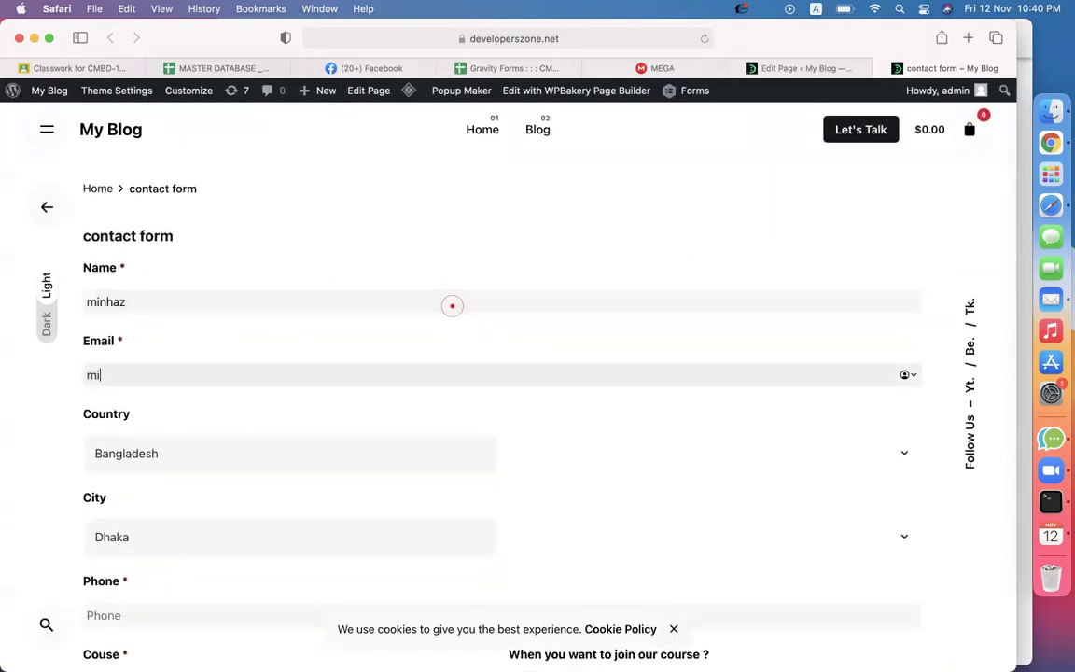
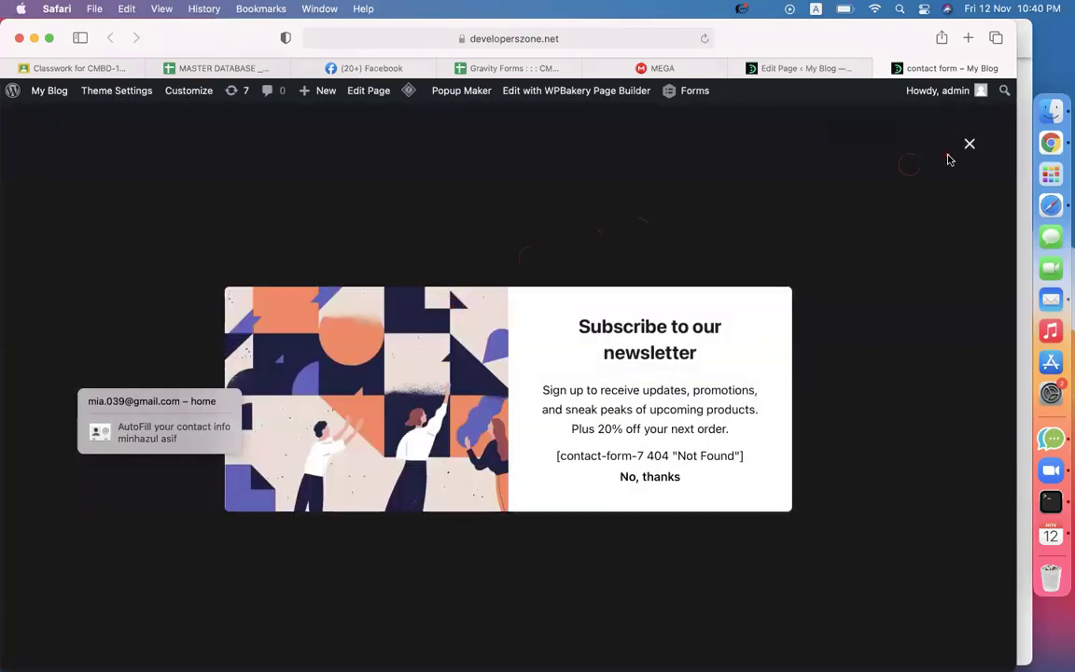
click(969, 145)
Keep city Dhaka, enter the phone number, pick start date 18 November 2021, tick the first mentor.
scroll(304, 371, down, 2)
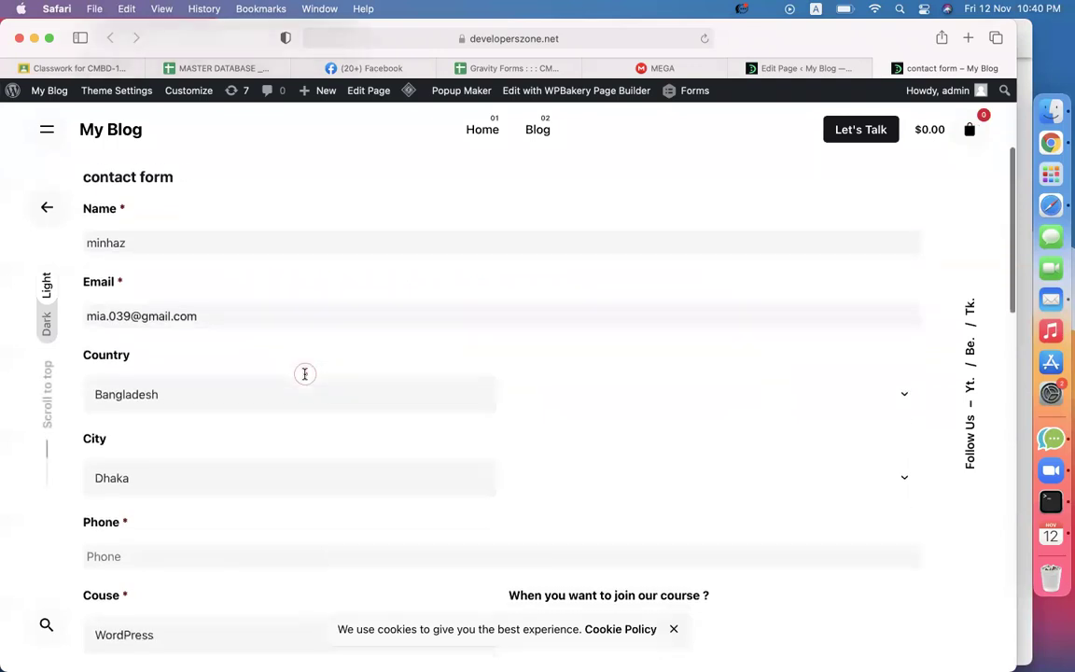
click(215, 446)
click(602, 391)
scroll(307, 358, down, 4)
click(255, 359)
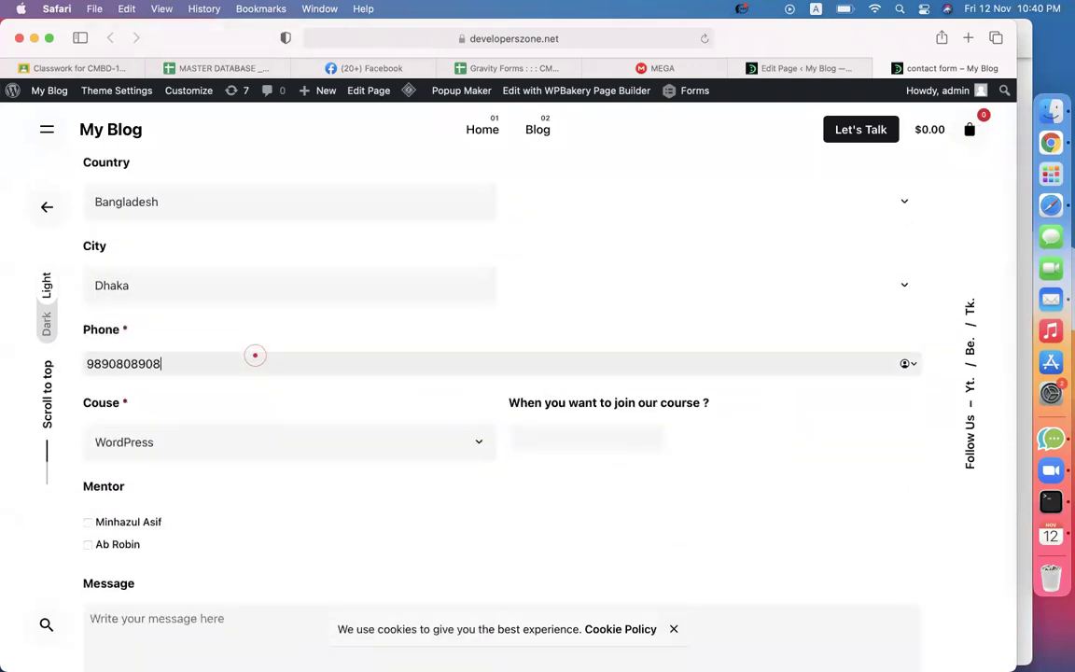
click(609, 439)
click(590, 391)
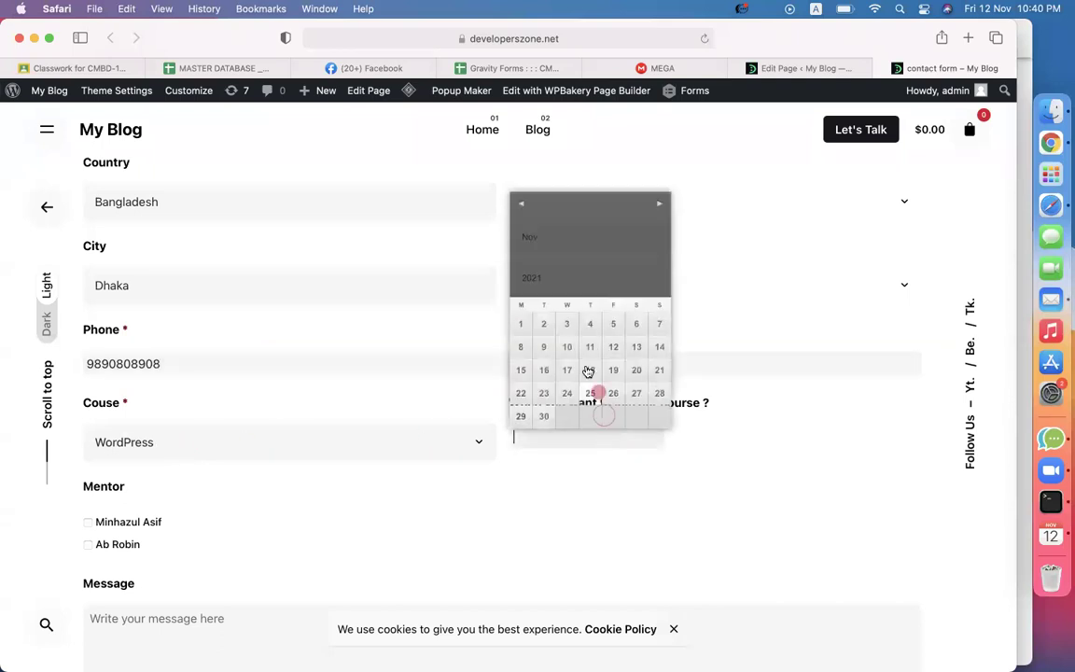
scroll(676, 472, down, 3)
click(88, 404)
Write the message 'I want to know about the', answer YES, and submit the form.
scroll(277, 419, down, 3)
click(202, 411)
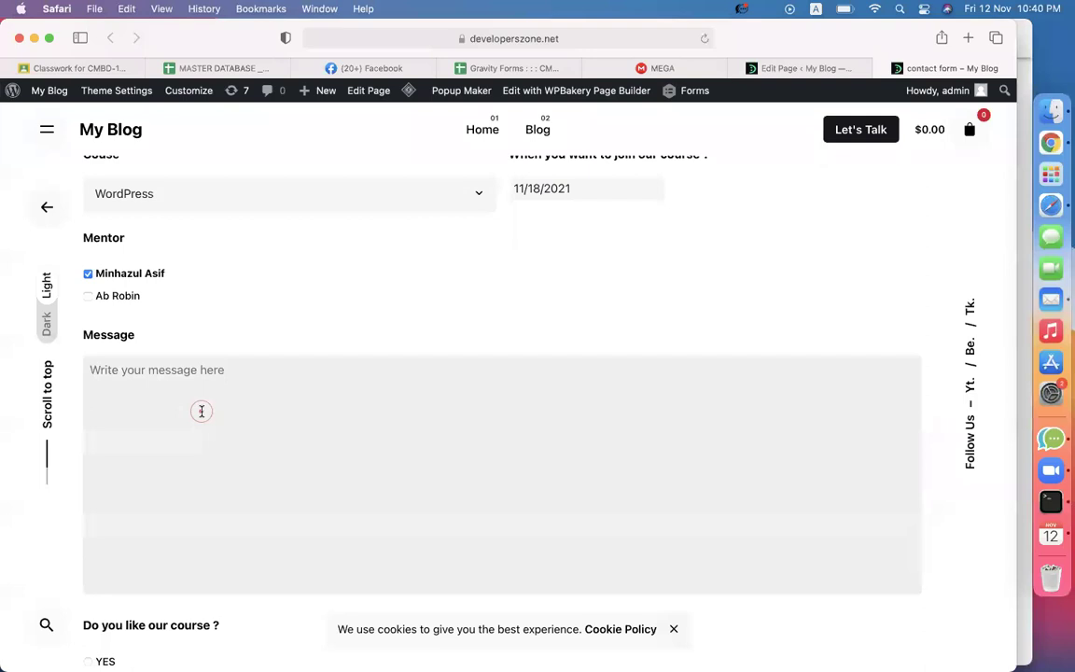
text(I want to)
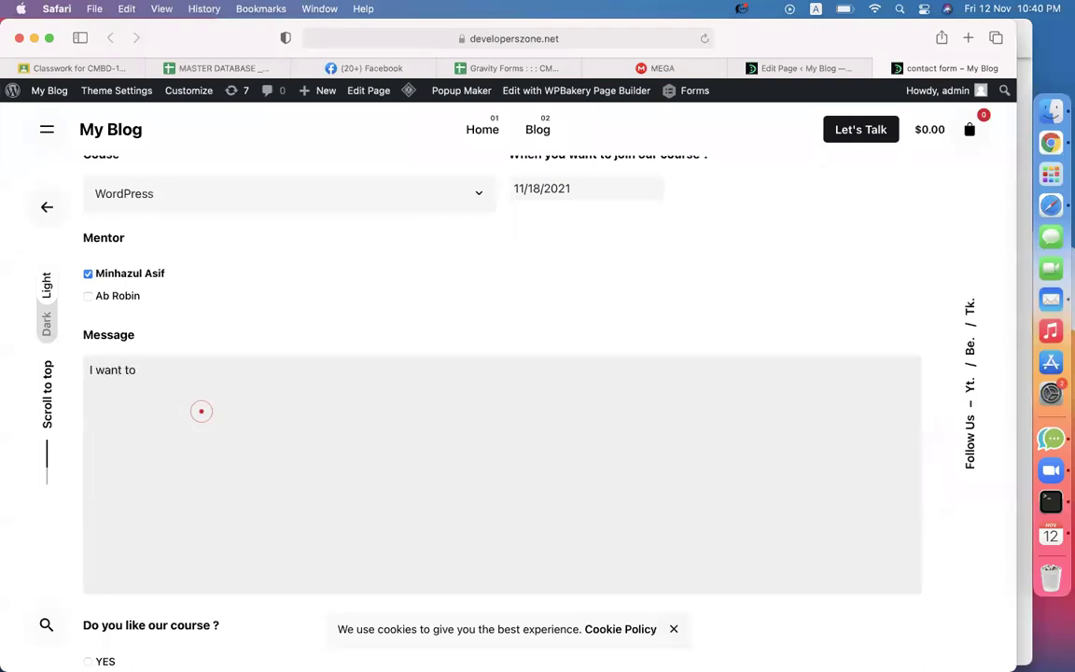
text( know aboyu)
key(BackSpace)
key(BackSpace)
text(the course.)
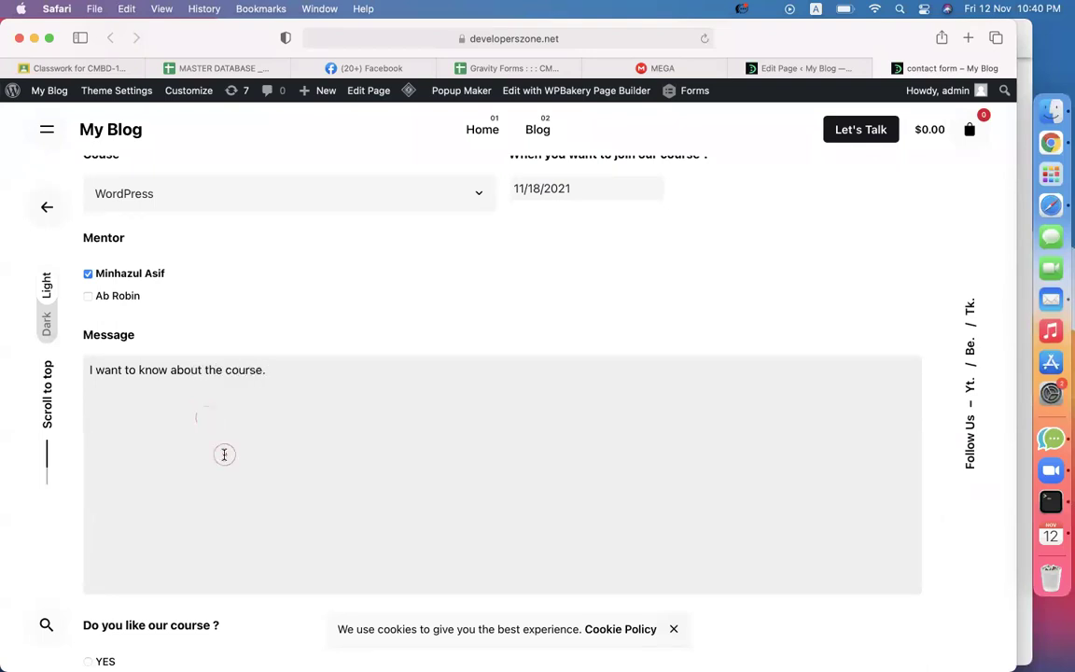
scroll(223, 451, down, 5)
click(101, 464)
click(132, 550)
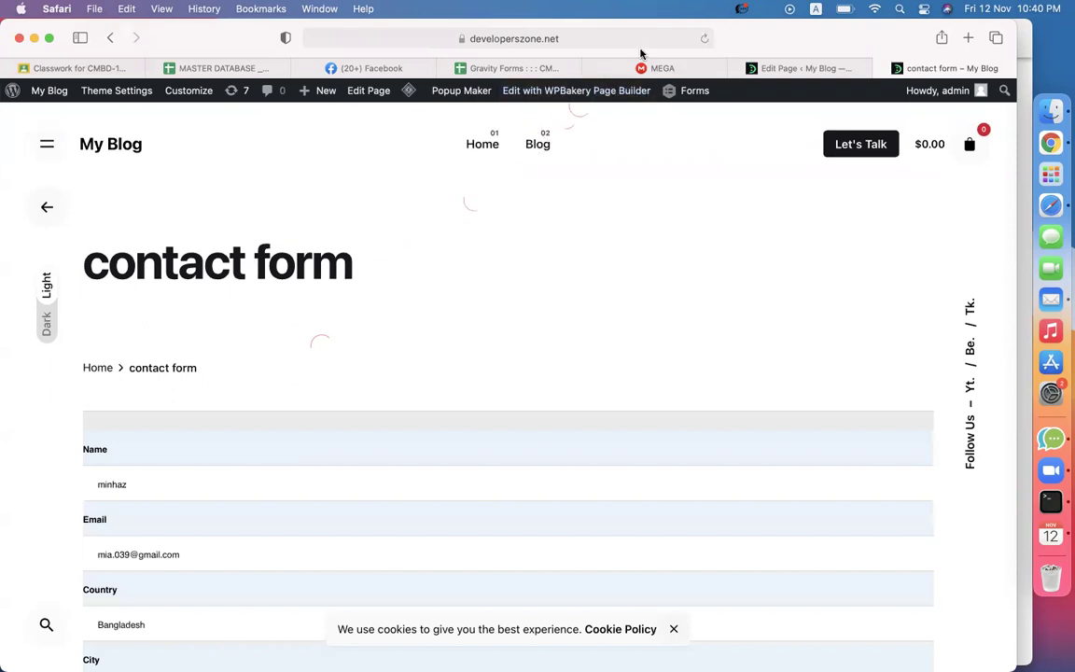
Download the entry via the Download PDF link and allow Safari to save the file.
scroll(542, 228, down, 3)
scroll(347, 312, down, 2)
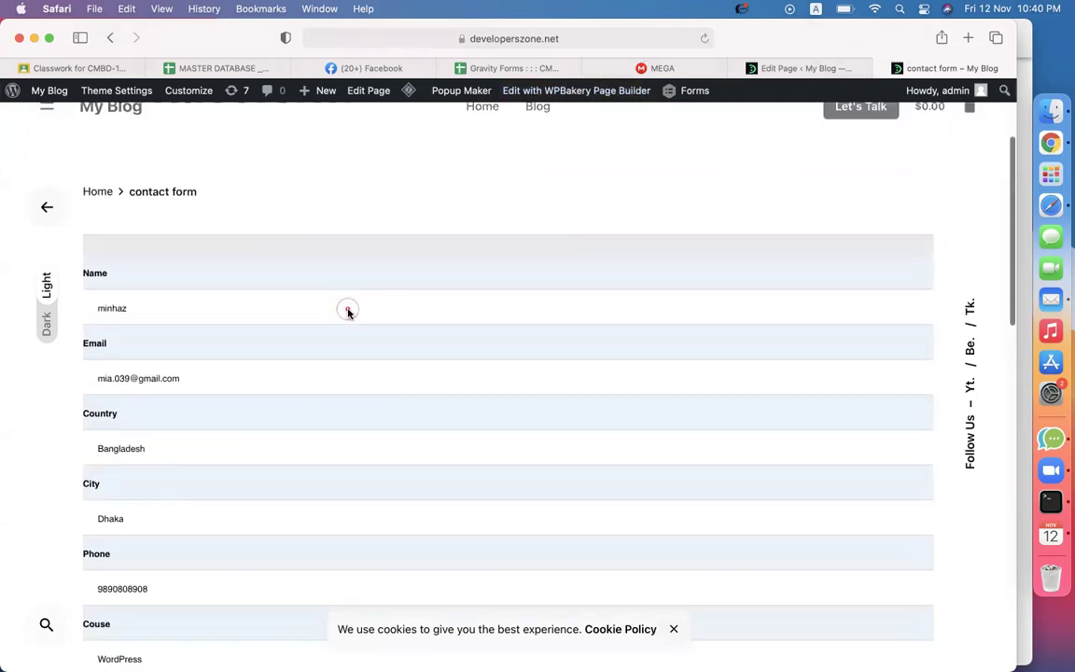
scroll(182, 385, down, 7)
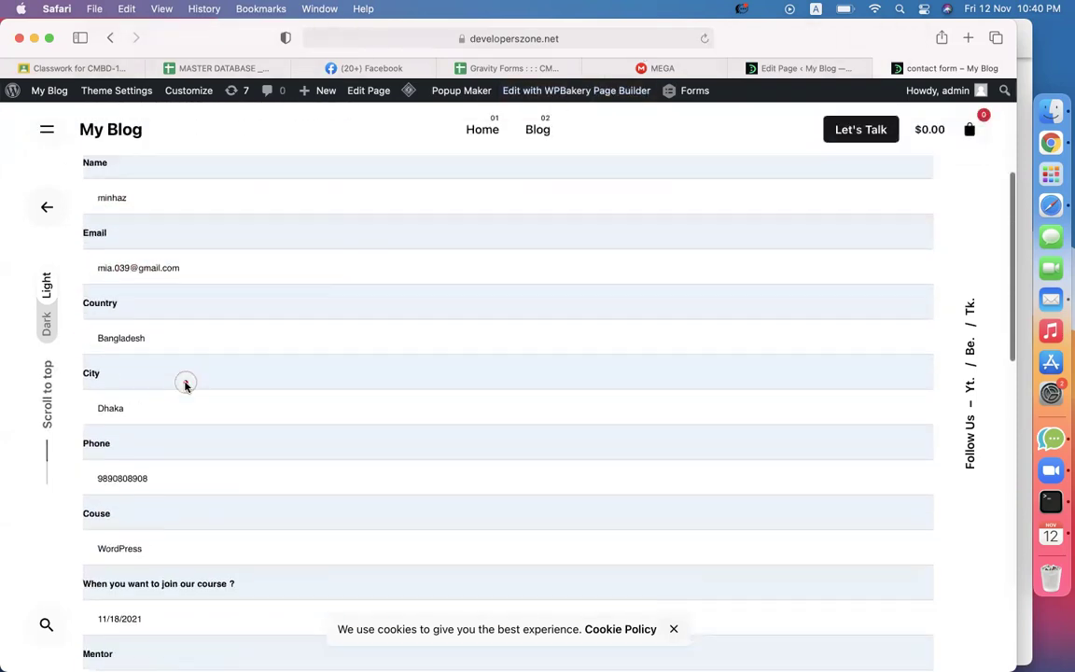
scroll(199, 547, down, 5)
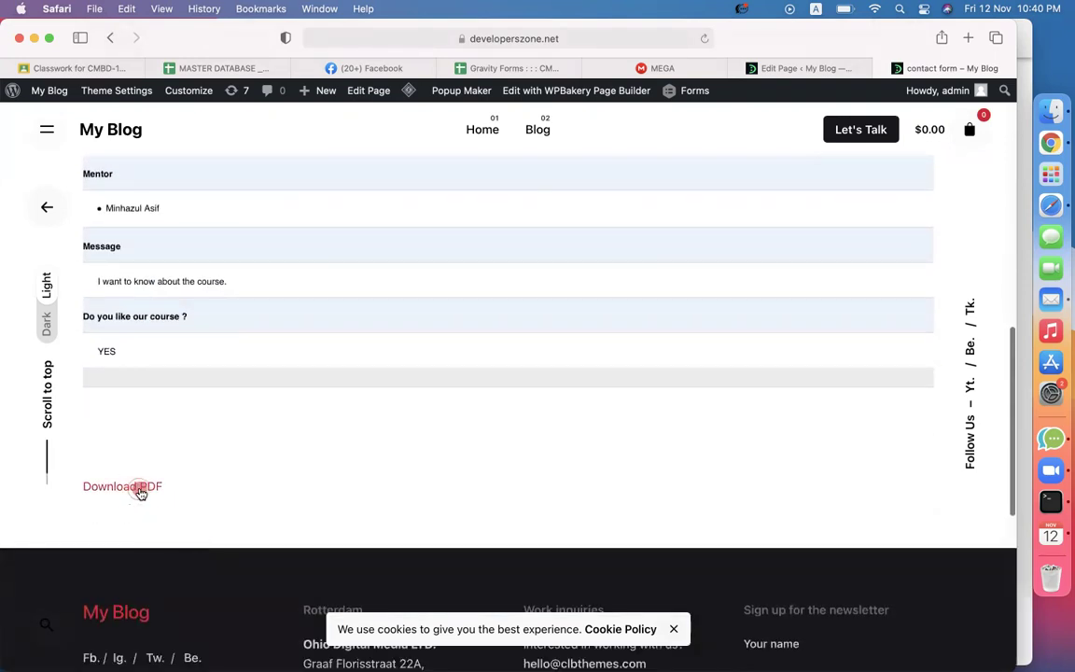
click(139, 491)
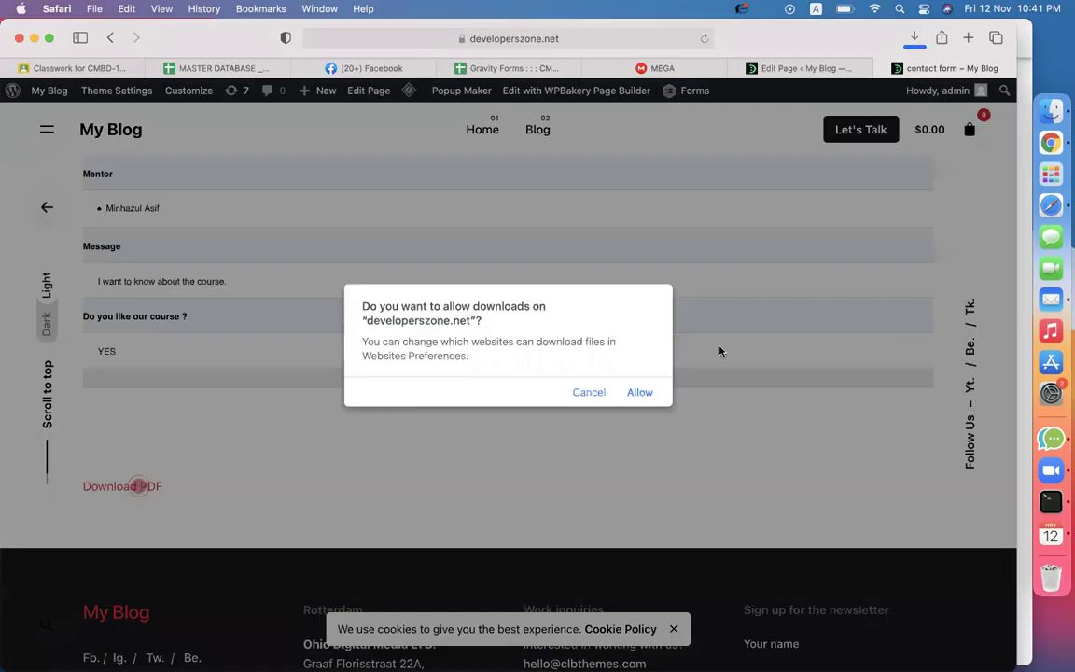
click(644, 392)
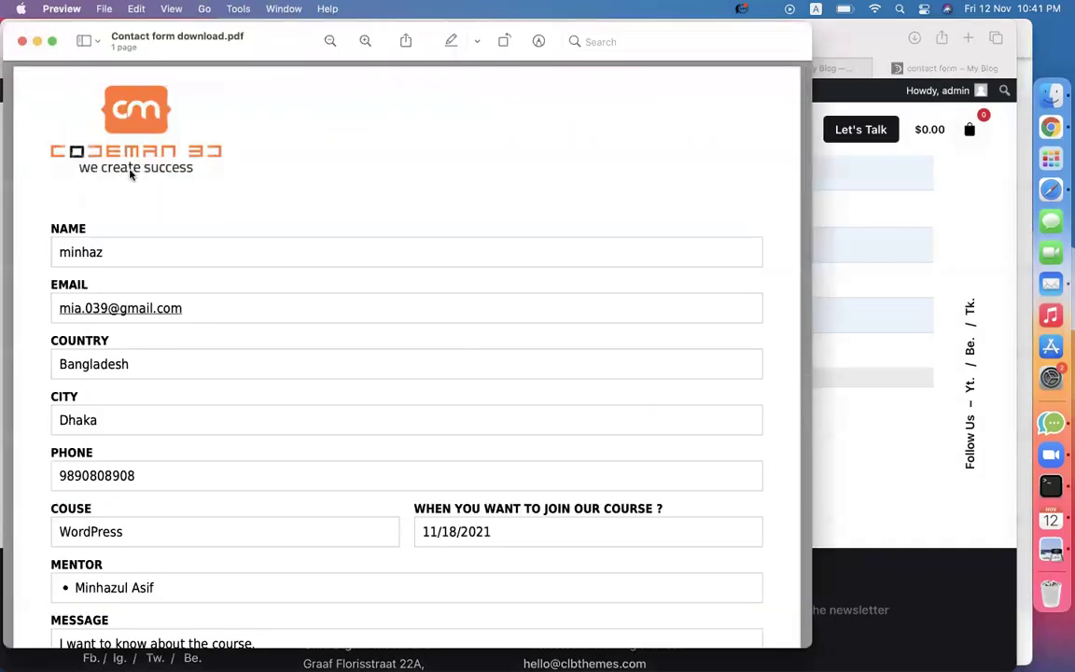
Scroll Contact form download.pdf checking the logo, course WordPress and date 11/18/2021, then close it.
scroll(253, 257, down, 10)
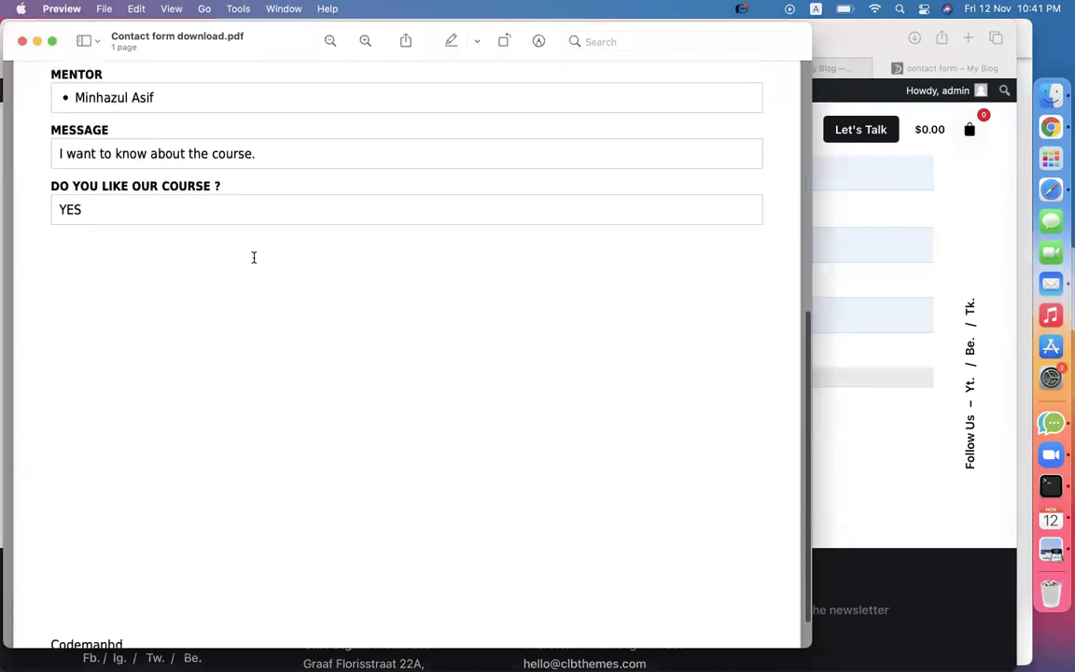
scroll(187, 289, down, 2)
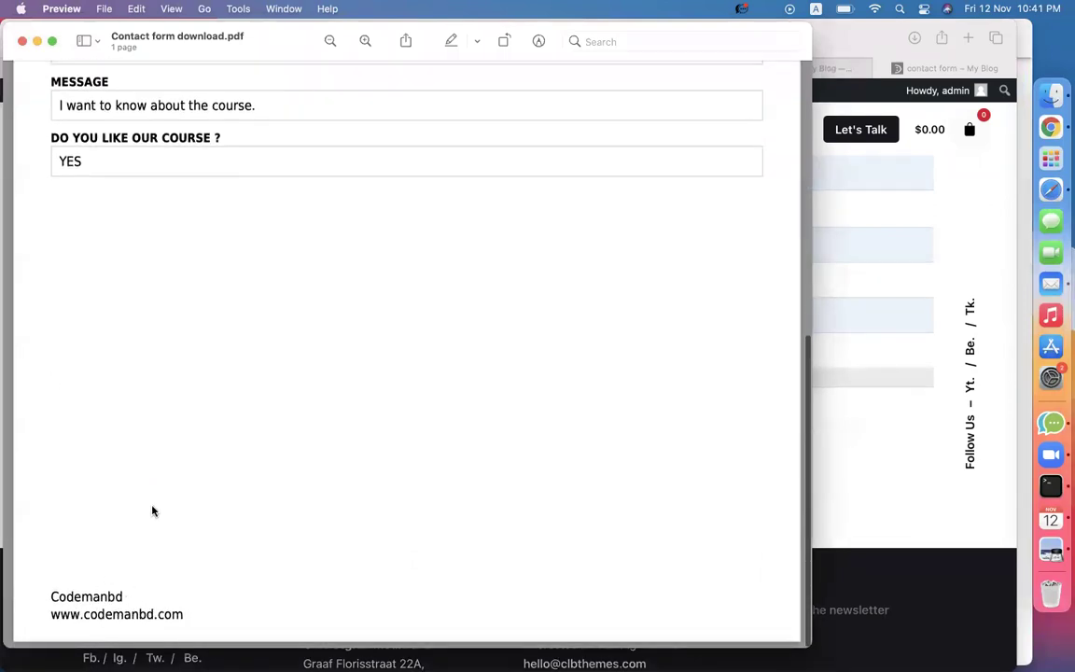
scroll(176, 490, up, 9)
scroll(174, 491, up, 2)
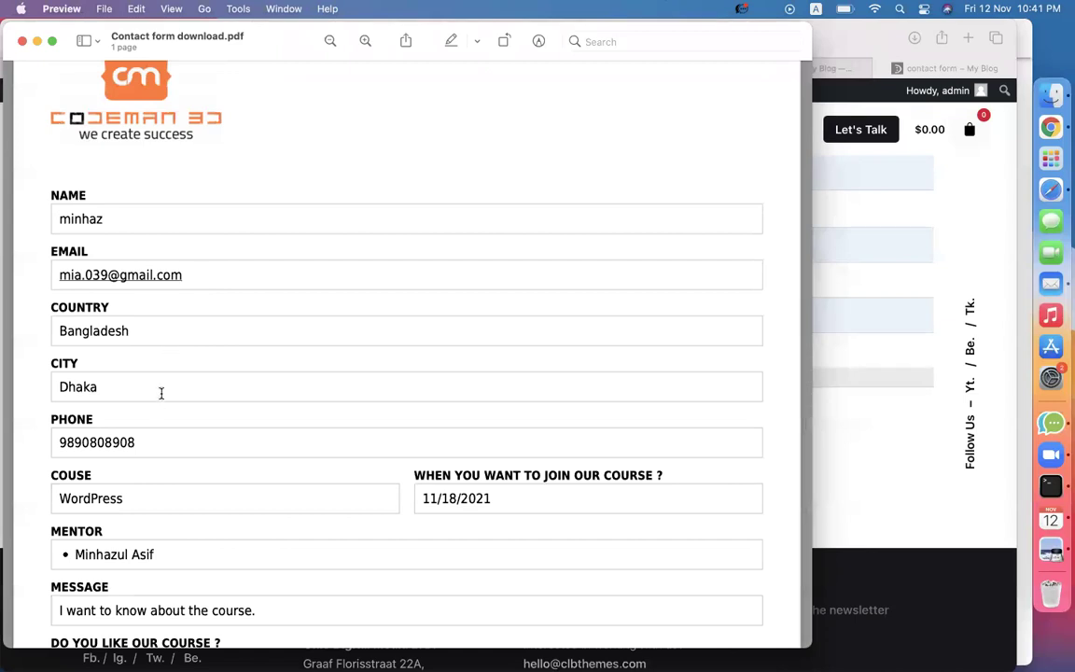
scroll(222, 428, down, 3)
scroll(223, 428, up, 4)
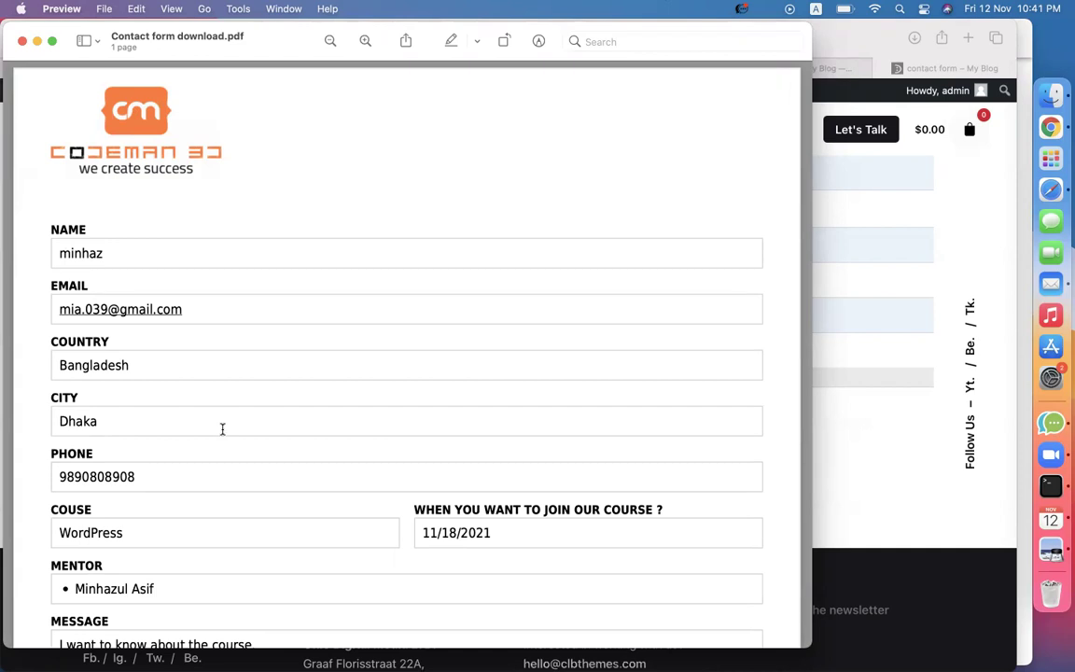
scroll(222, 428, down, 10)
scroll(222, 429, up, 10)
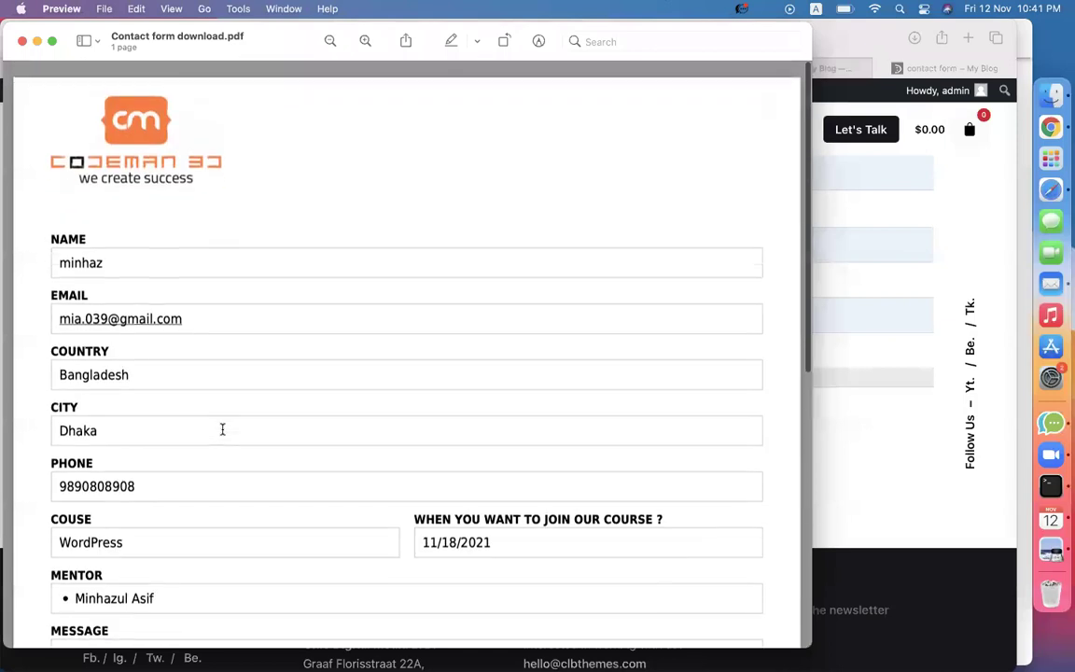
scroll(222, 428, down, 5)
scroll(222, 428, up, 5)
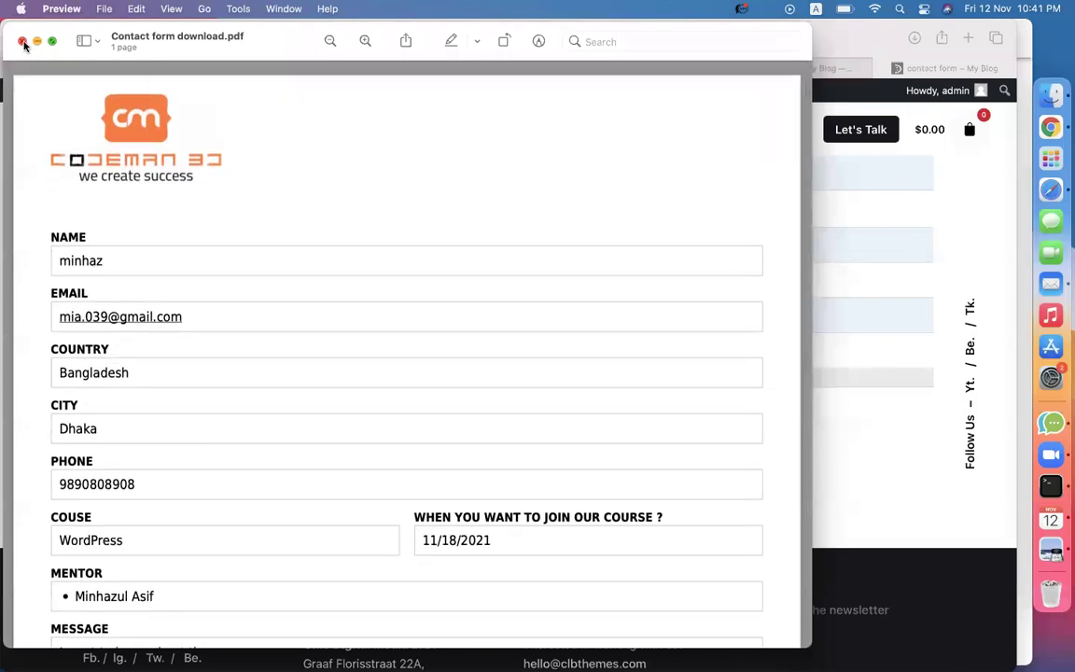
click(23, 42)
Back in the admin tab, go to Forms > Forms and open the contact form's Notifications settings.
scroll(555, 289, up, 10)
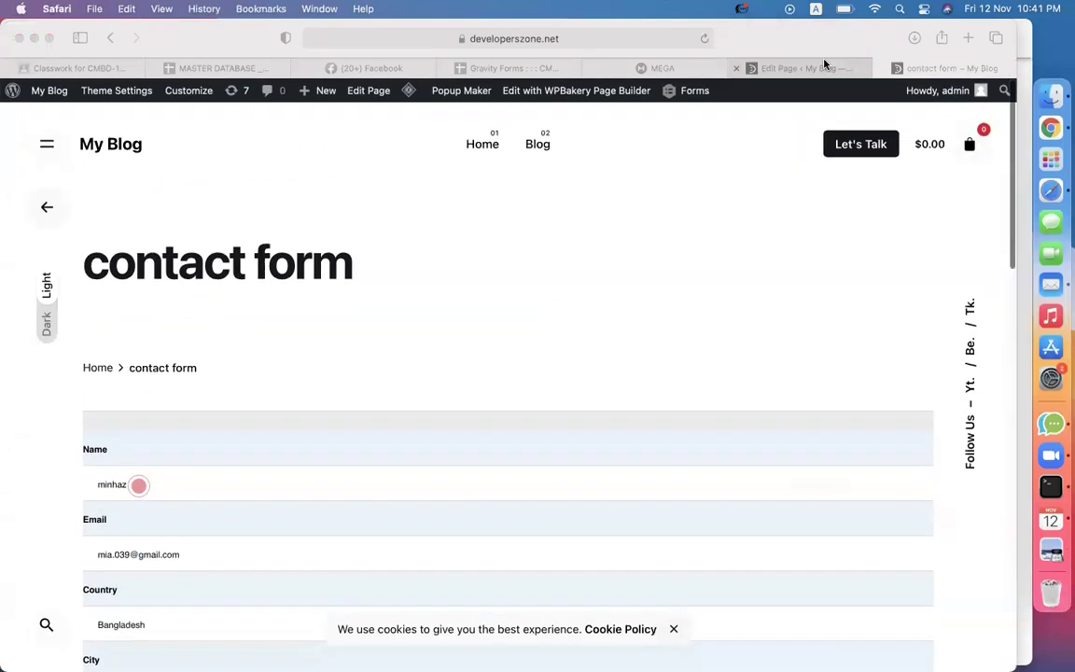
click(824, 67)
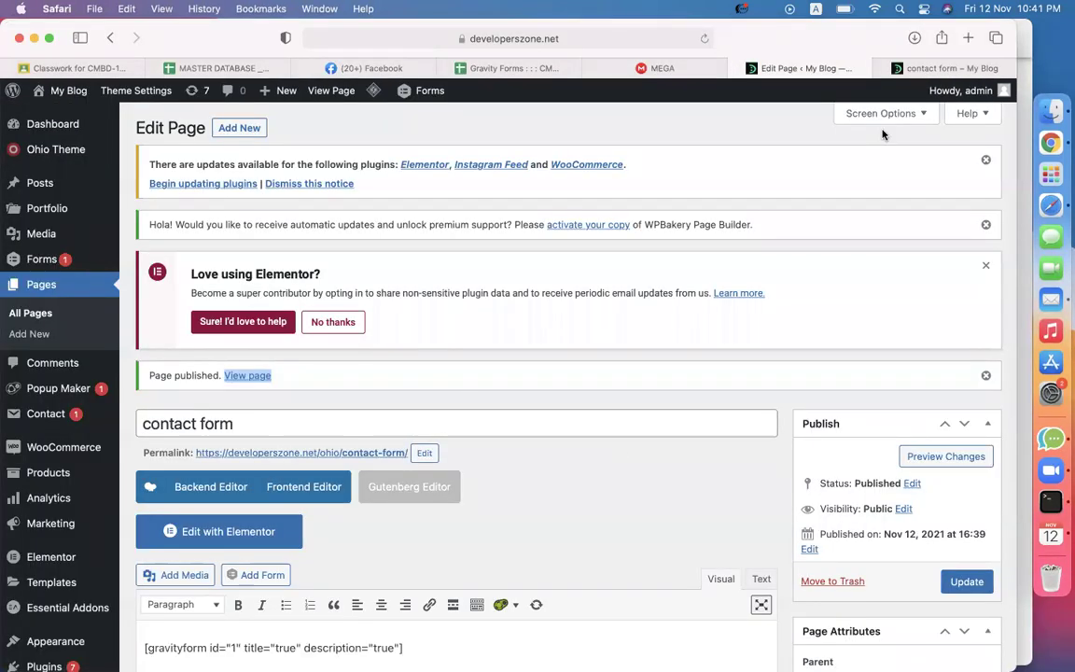
click(920, 67)
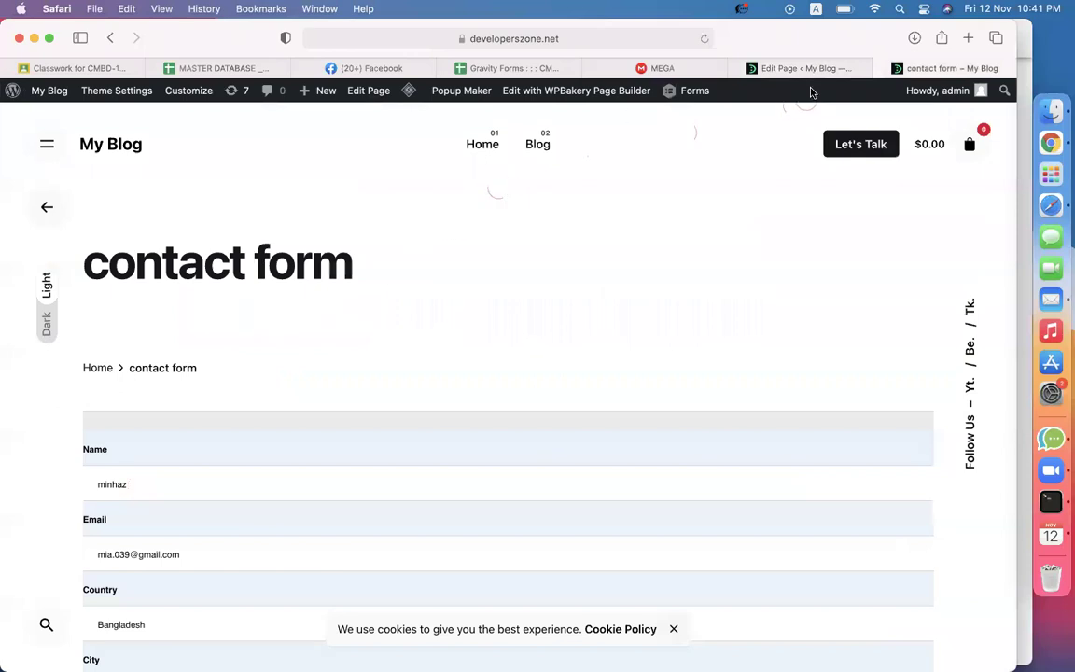
click(803, 68)
mouse_move(45, 259)
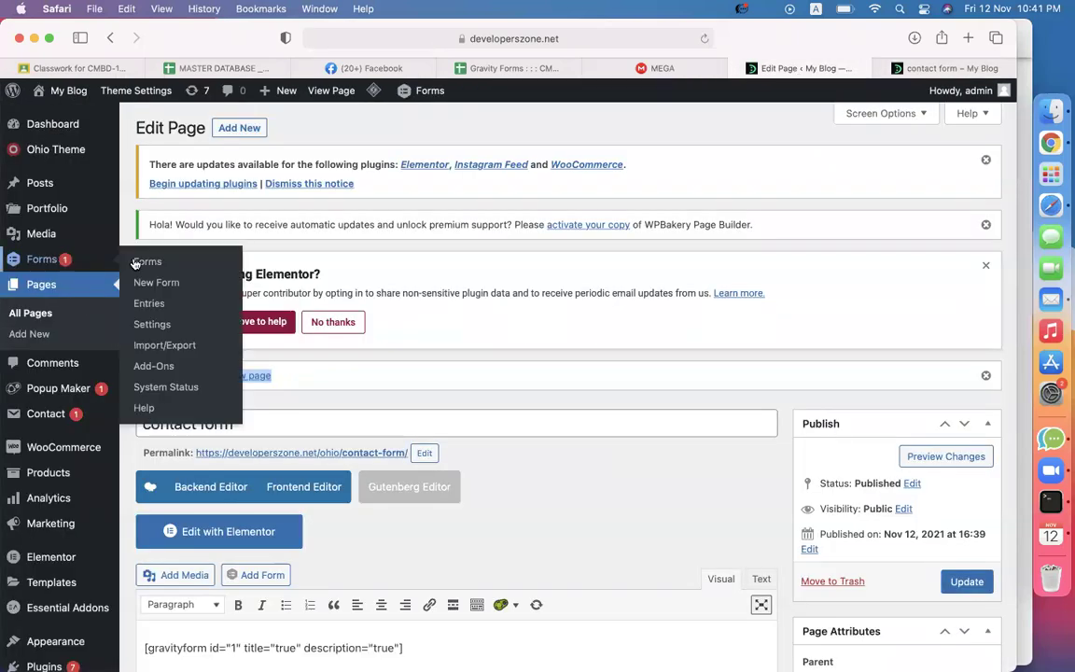
click(147, 263)
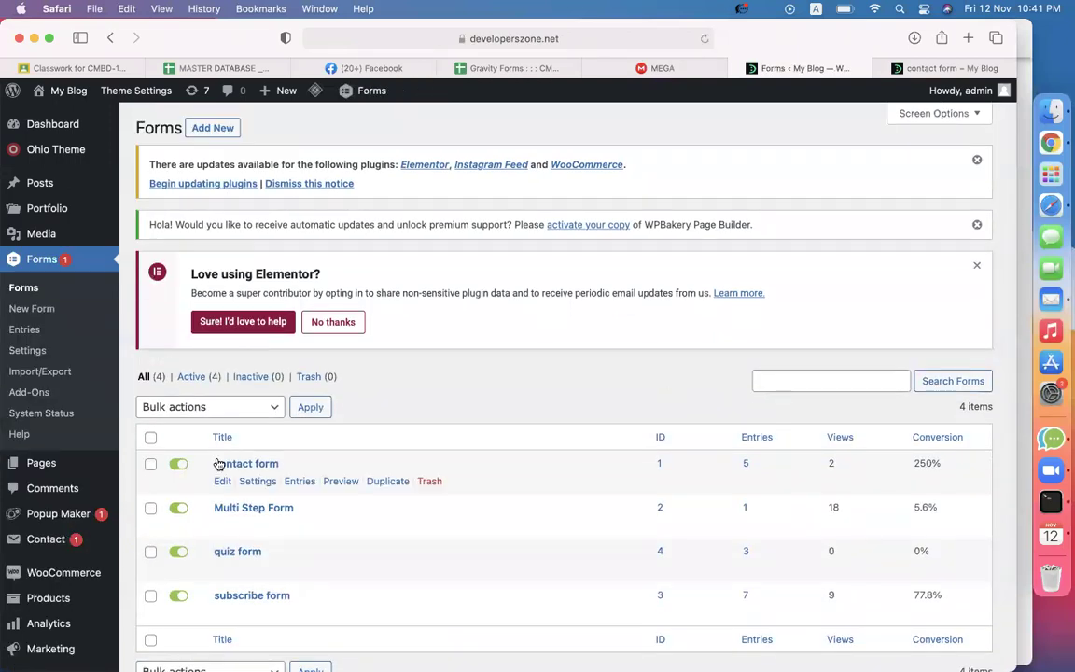
mouse_move(258, 481)
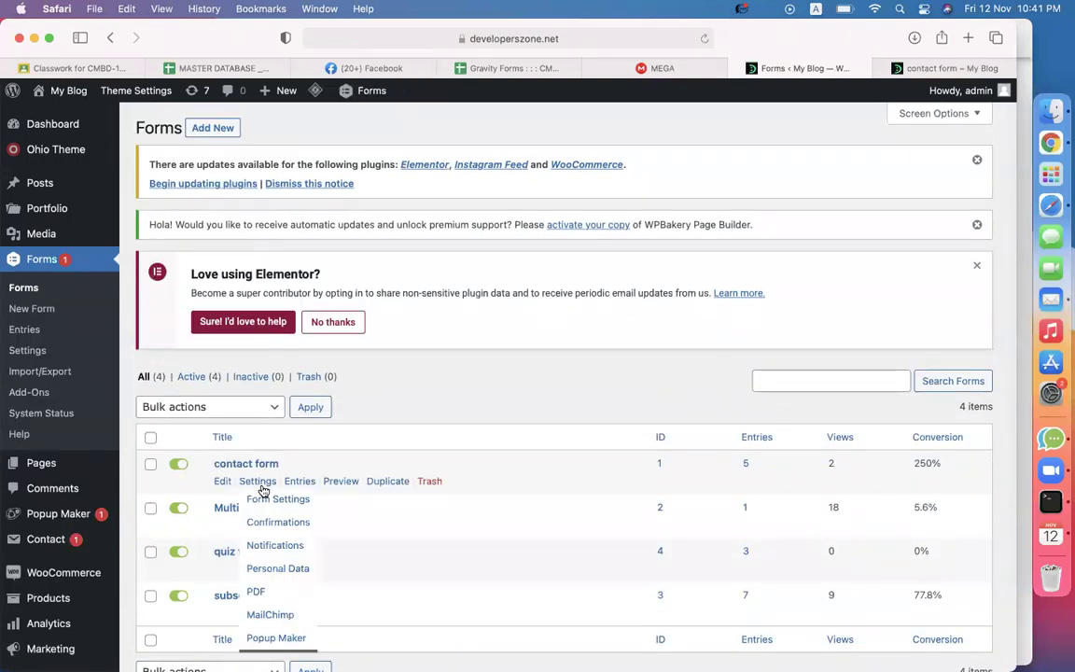
click(271, 545)
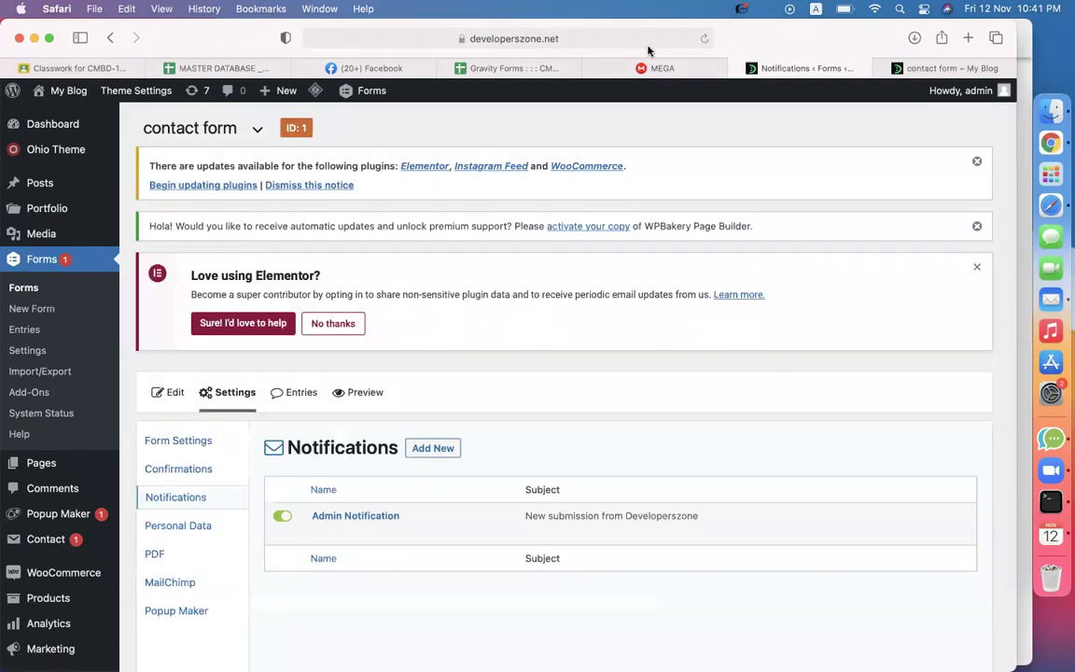
scroll(602, 350, down, 5)
Paste the gravitypdf shortcode under {all_fields} in the Admin Notification message and update it.
click(321, 256)
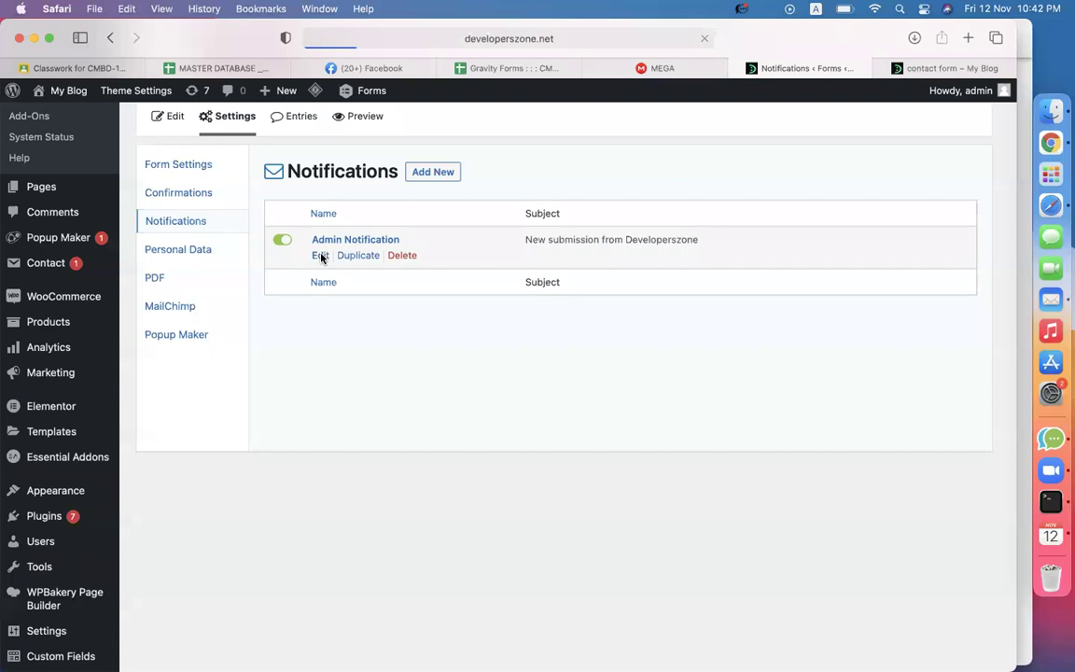
scroll(592, 385, down, 10)
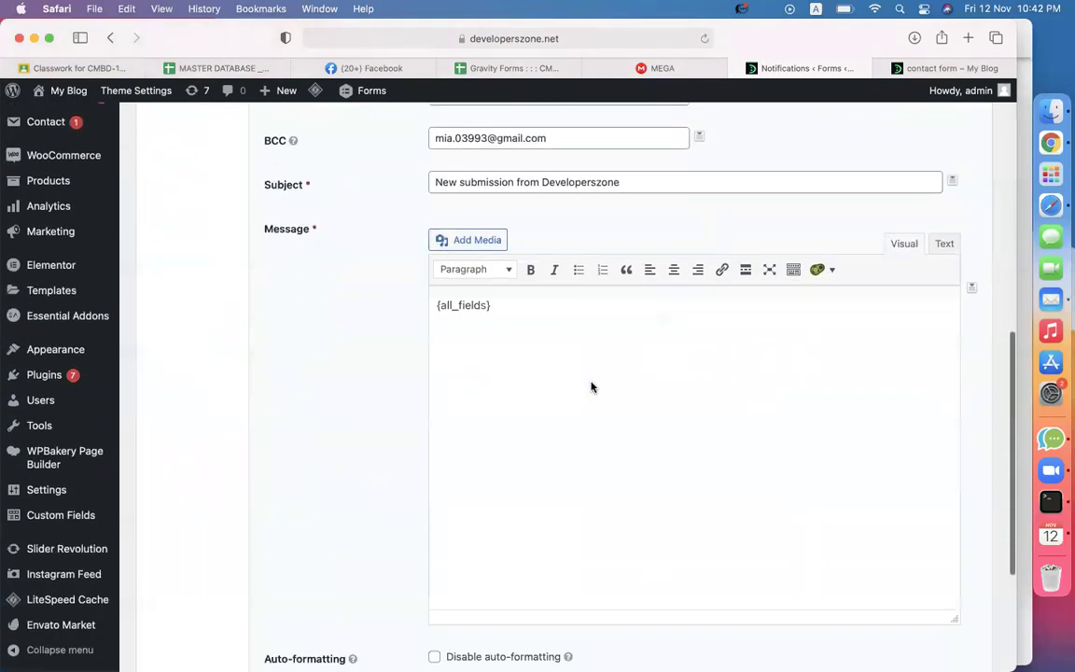
scroll(592, 386, down, 1)
click(532, 306)
key(Return)
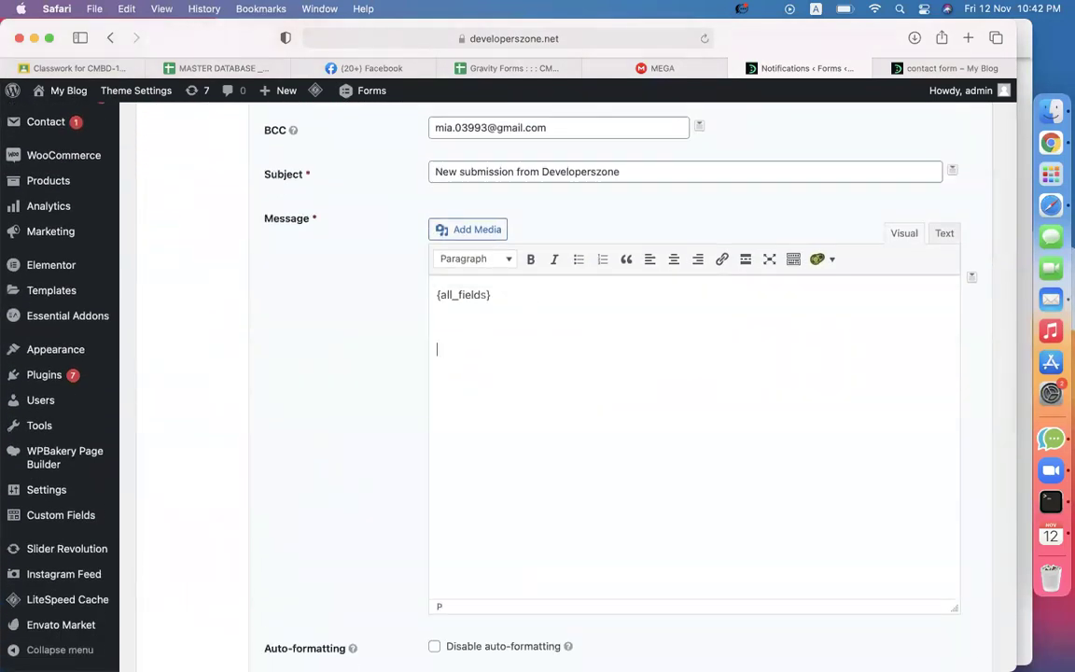
key(super+space)
key(Escape)
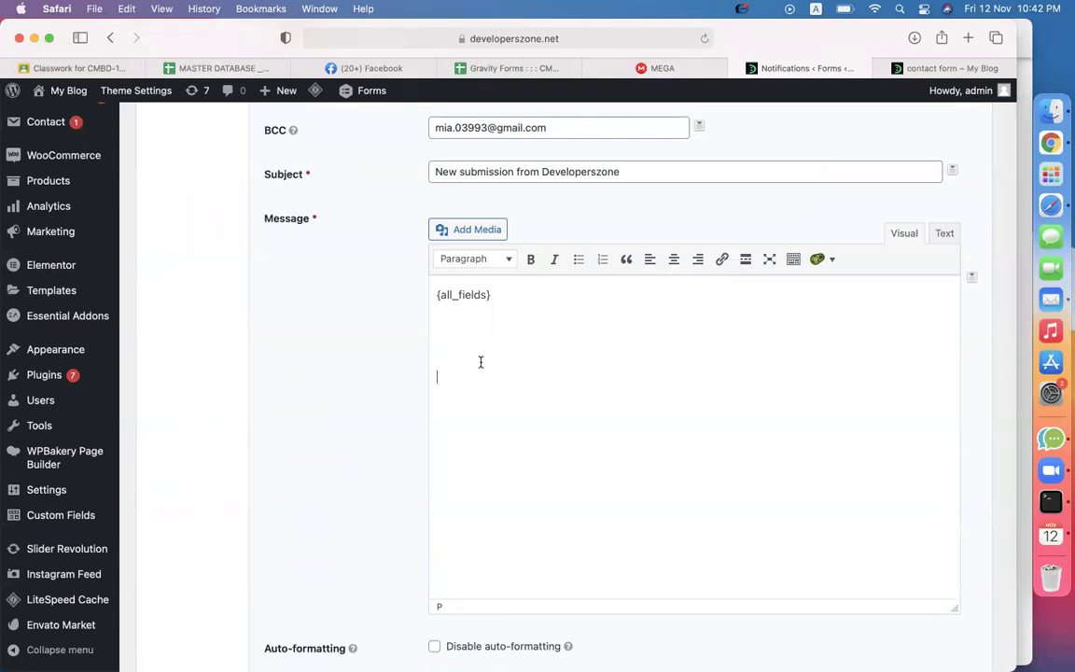
text([gravitypdf name="Contact form download" id="618e9828e5d68" text="Download PDF"])
key(BackSpace)
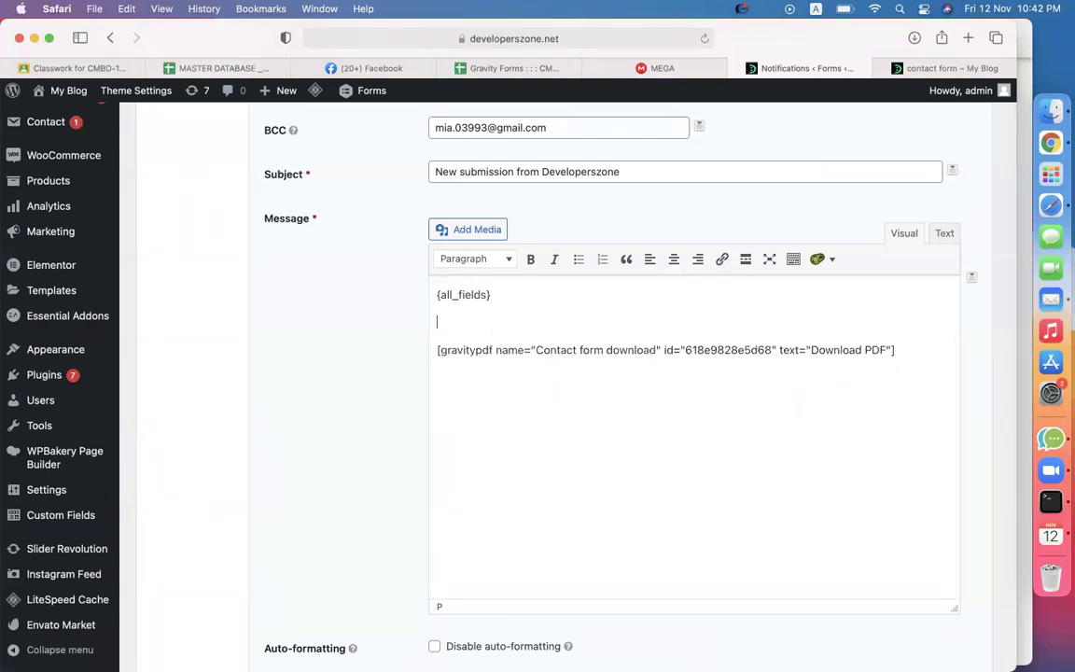
scroll(284, 365, down, 5)
click(298, 547)
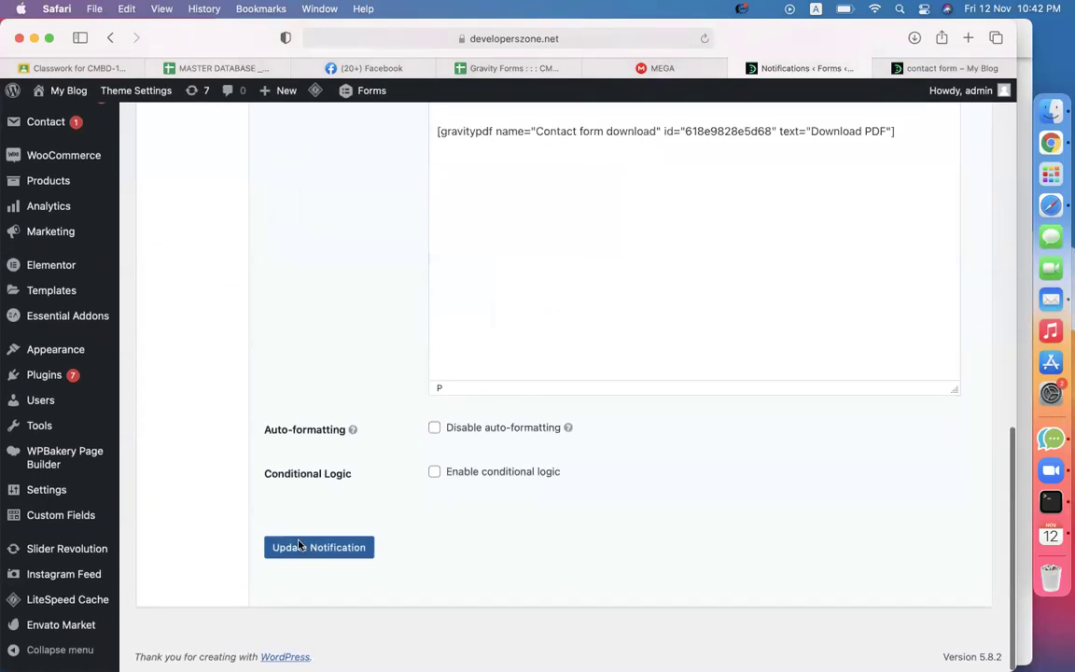